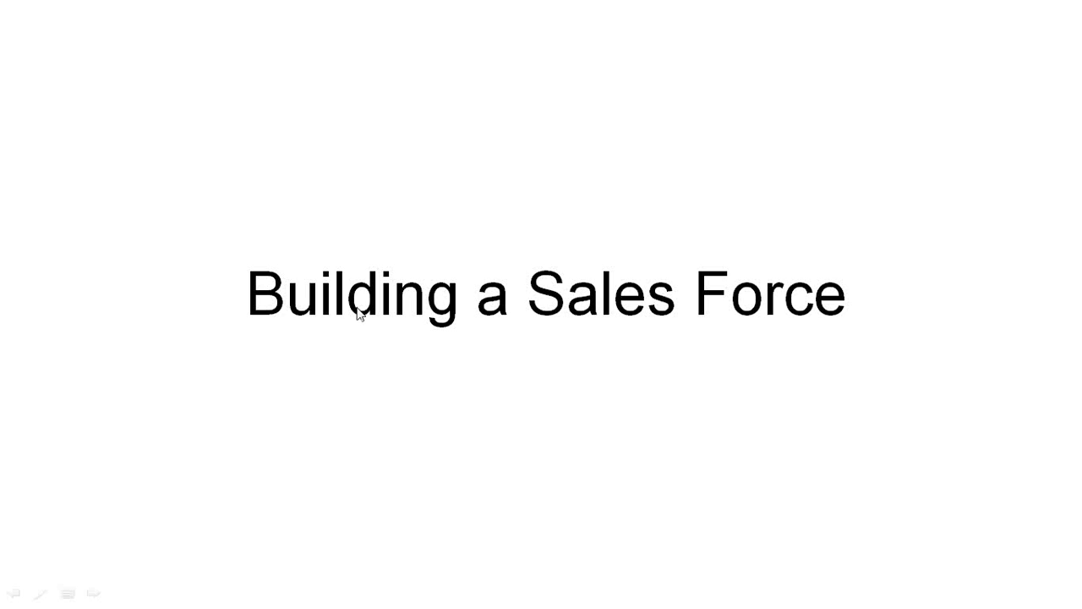
# - Step to the Q&A slide and back to Building a Sales Force, then end the slide show
pyautogui.click(358, 313)
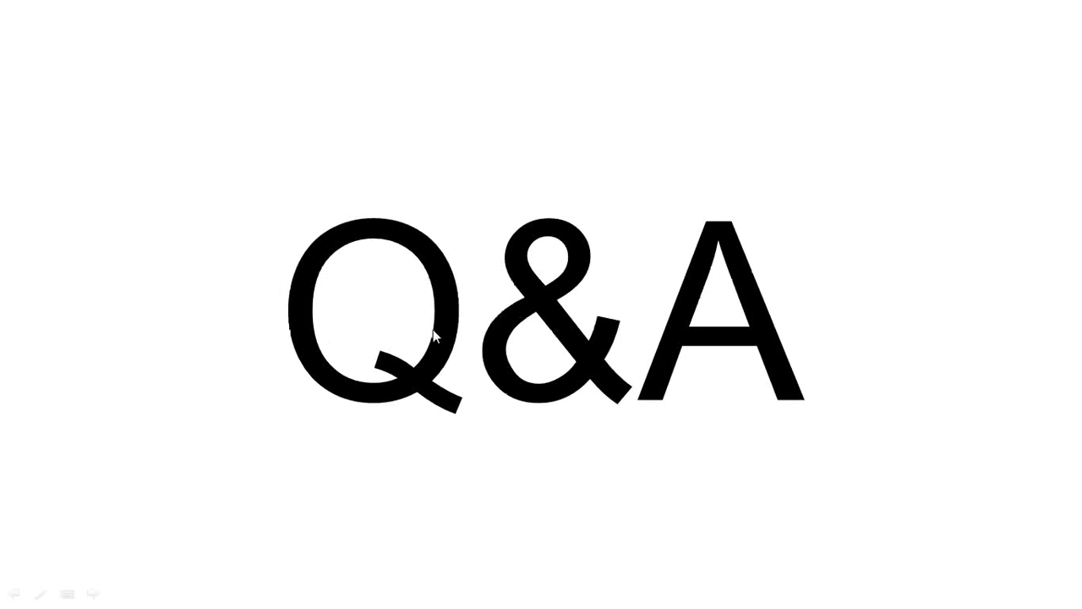
pyautogui.press('Left')
pyautogui.press('Escape')
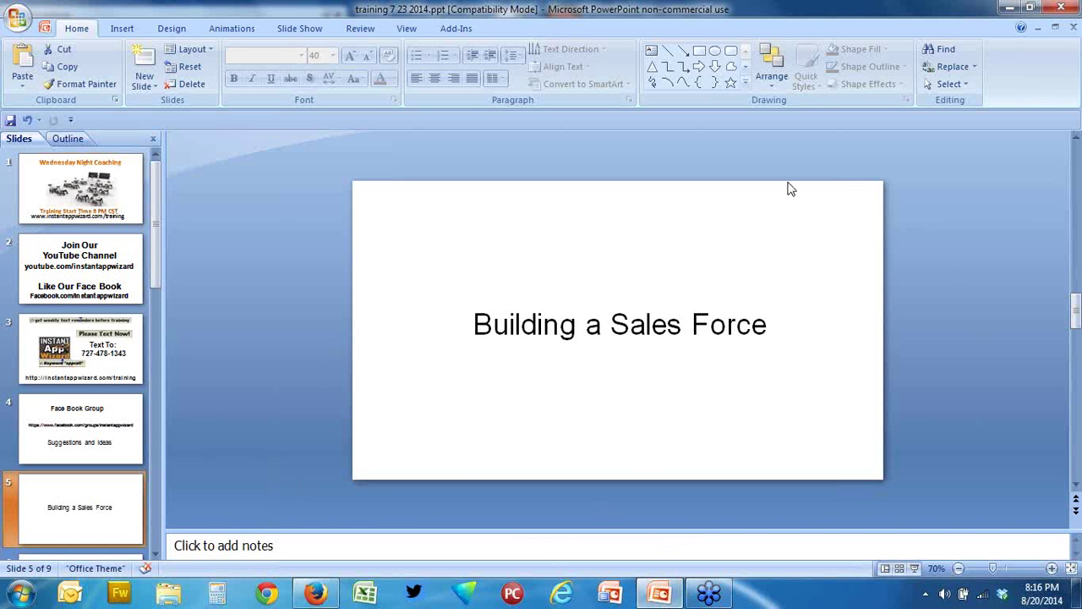
# - Minimize and restore the training deck, present slide 5 full screen again, then exit the show
pyautogui.click(1008, 7)
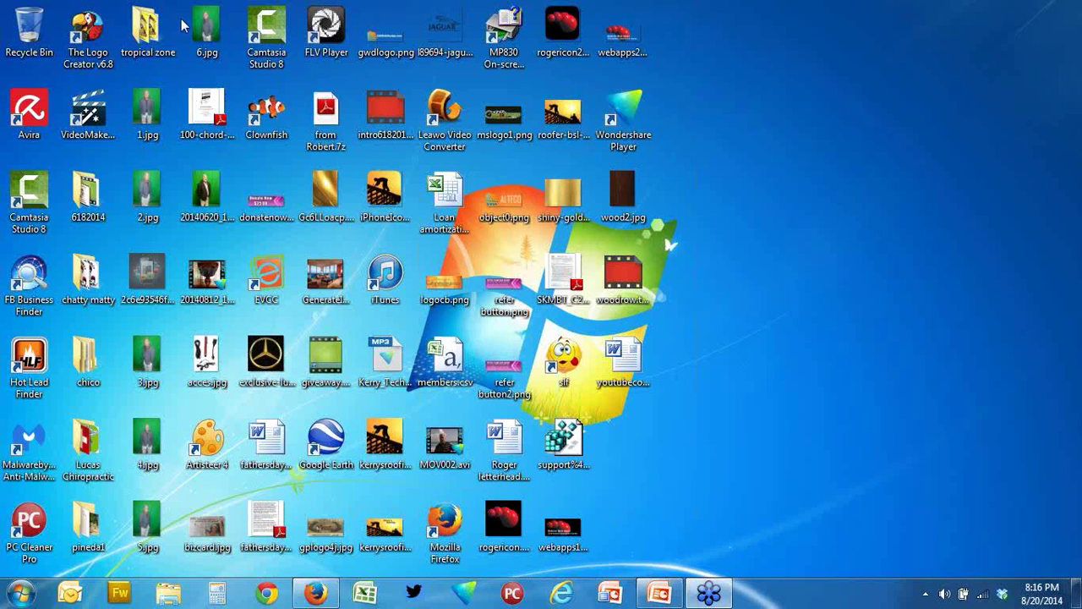
pyautogui.click(659, 593)
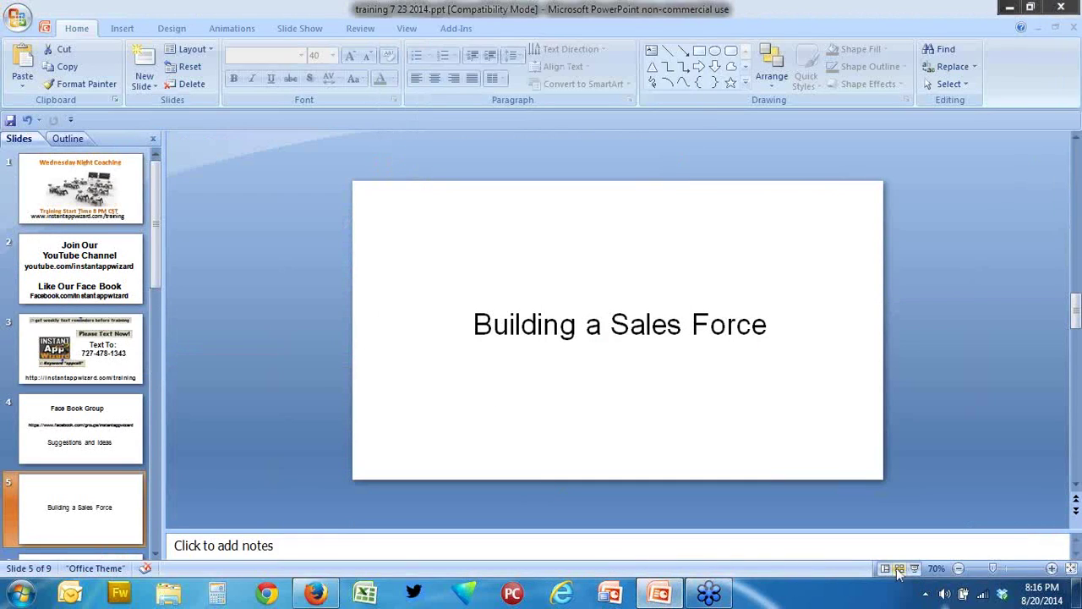
pyautogui.click(914, 568)
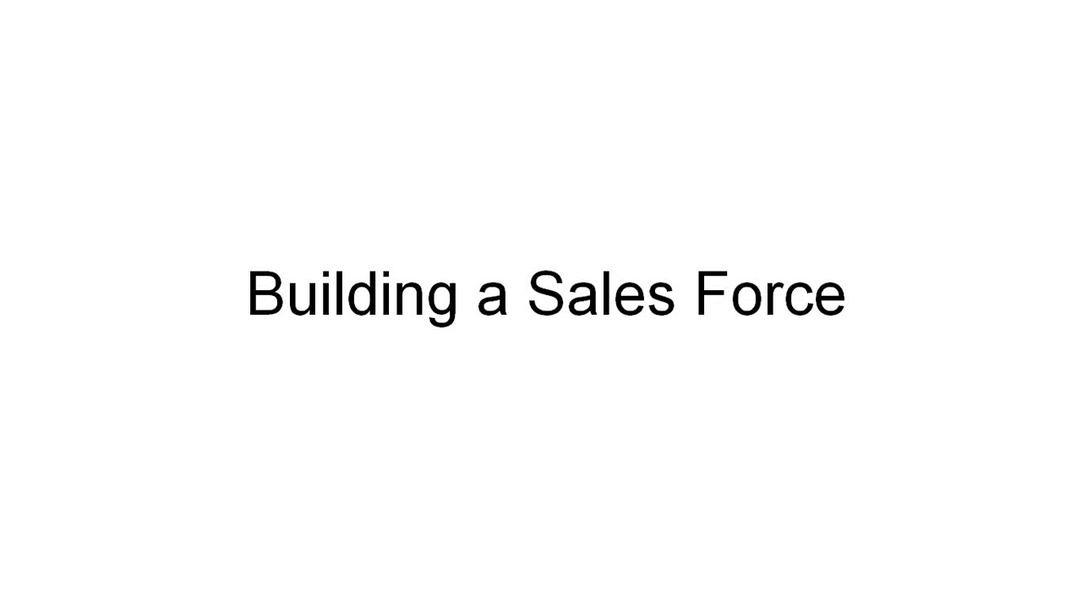
pyautogui.press('Escape')
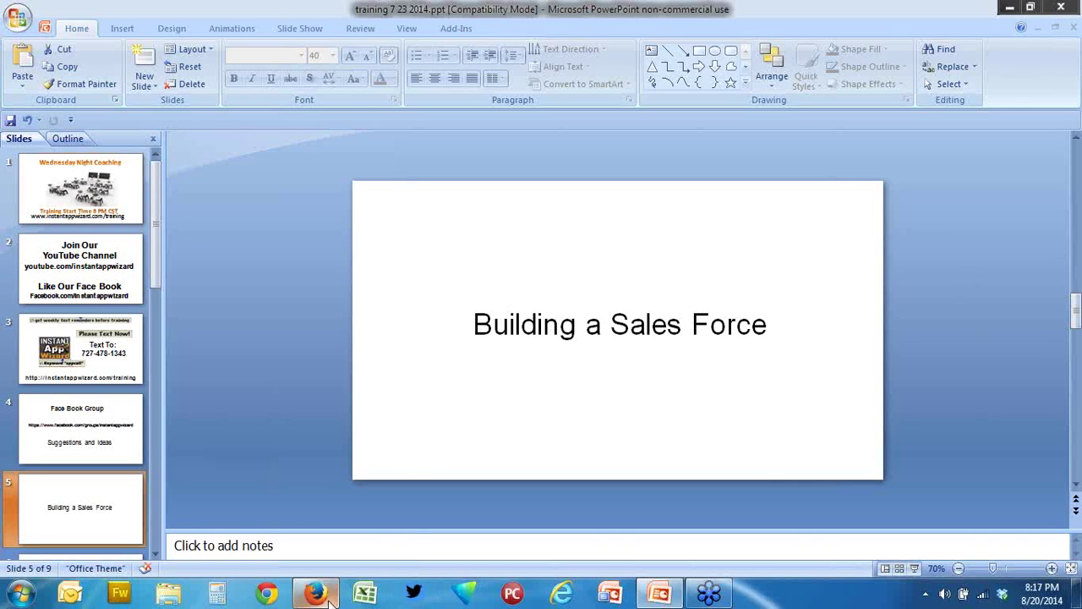
# - Switch to Firefox and load gitdigi.mobi from the address-bar history
pyautogui.click(329, 597)
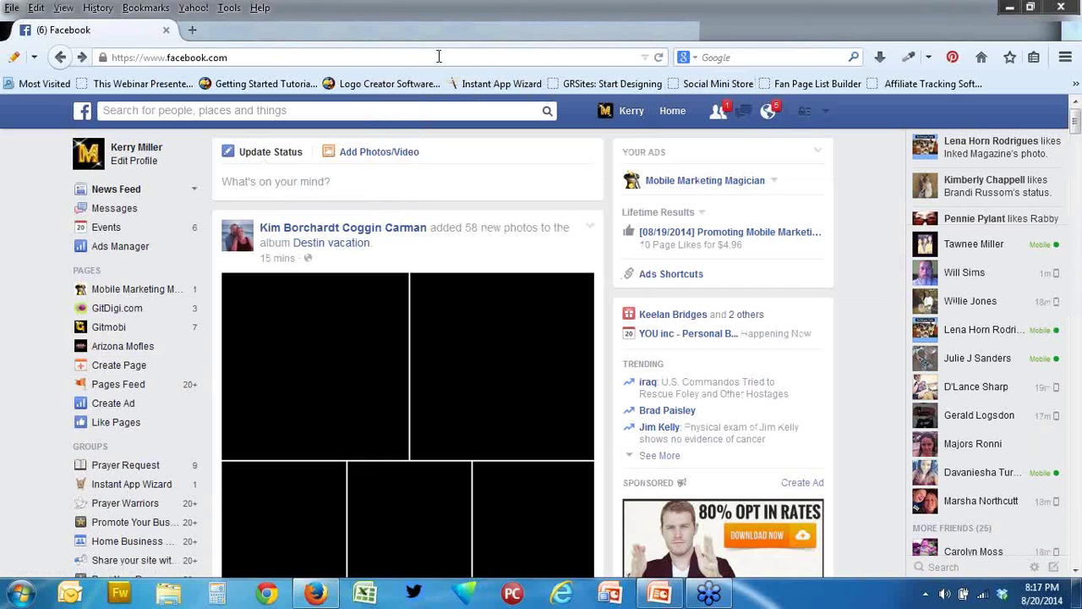
pyautogui.click(644, 58)
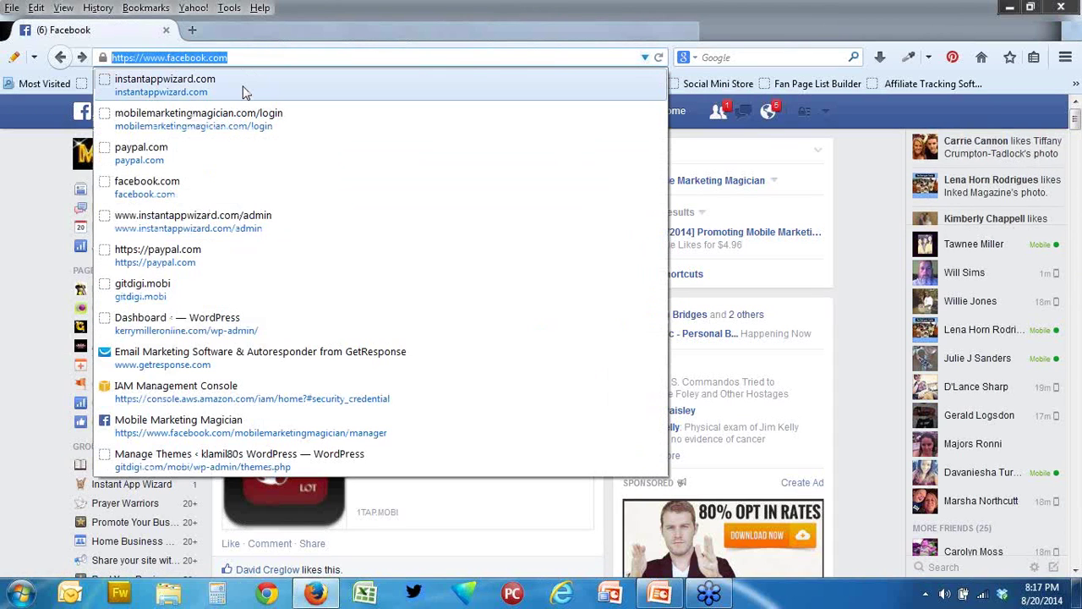
pyautogui.click(272, 303)
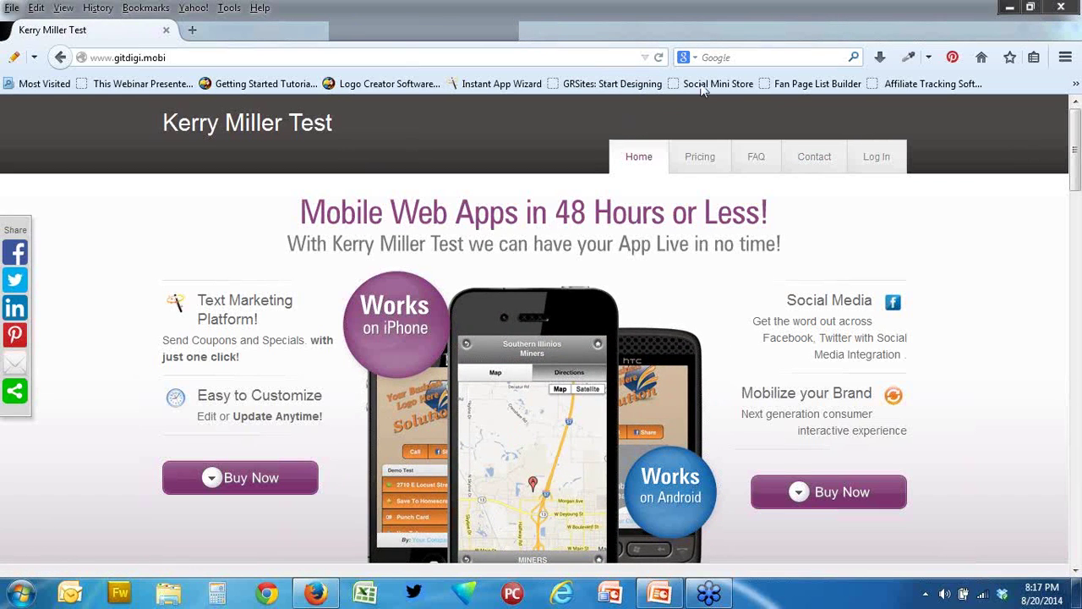
# - Sign in on the member login page with the saved reseller username and the account password
pyautogui.click(880, 160)
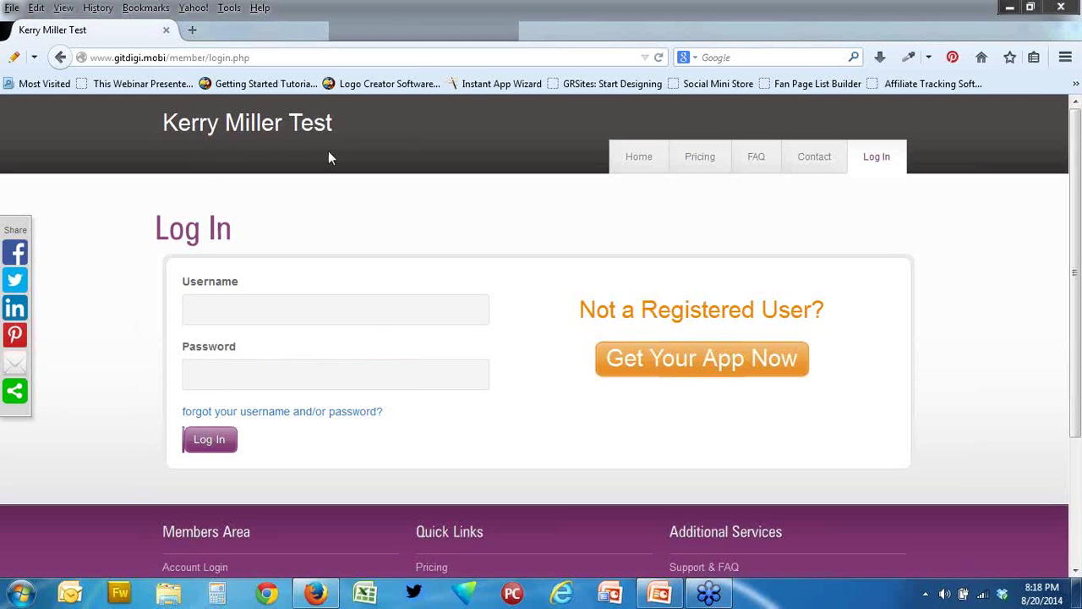
pyautogui.click(230, 309)
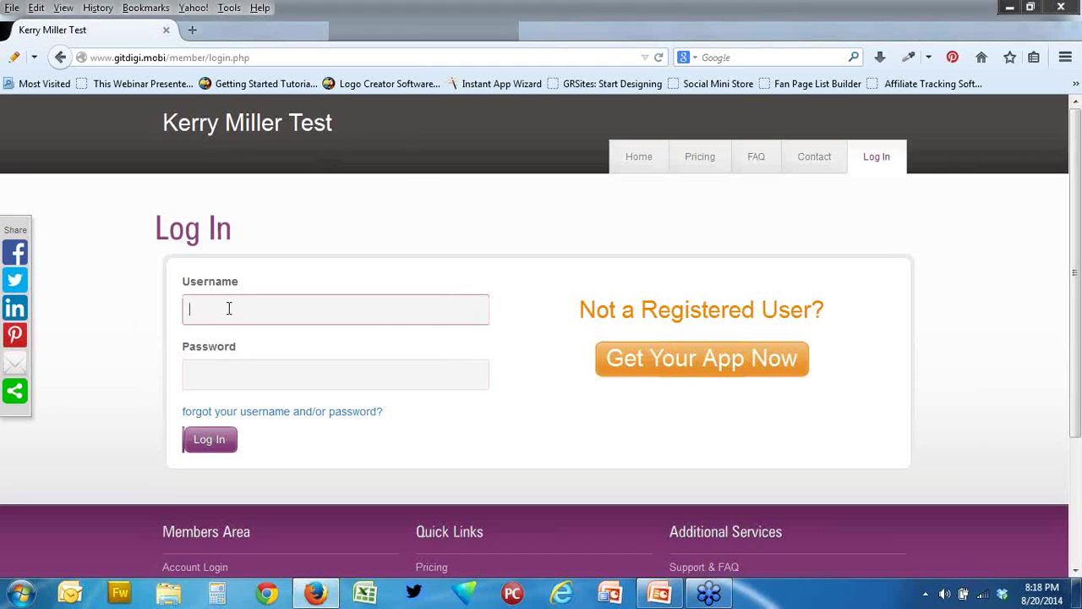
pyautogui.write('git')
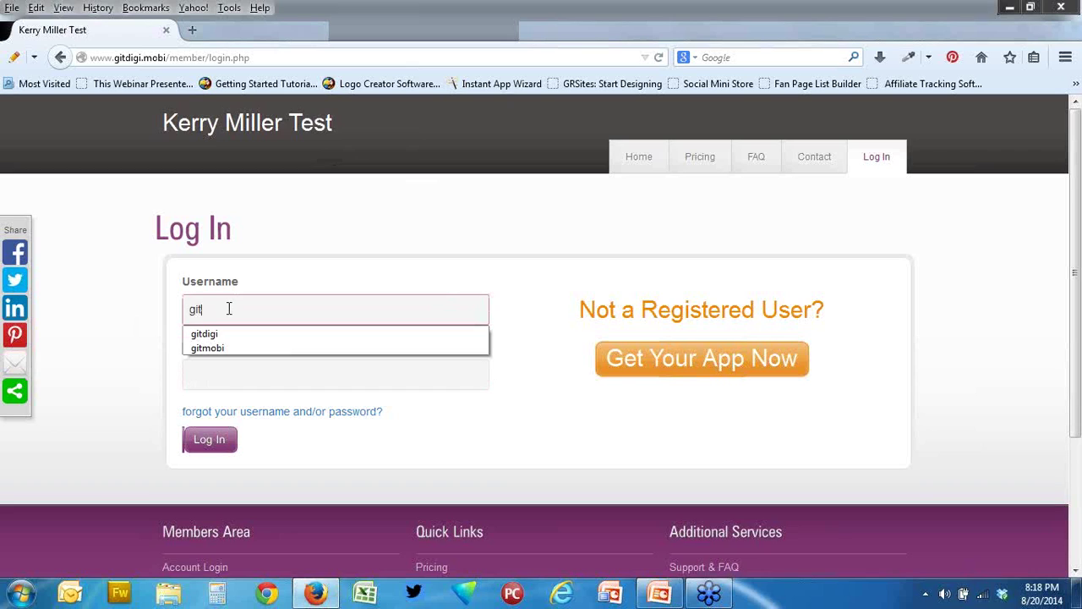
pyautogui.click(212, 334)
pyautogui.click(230, 373)
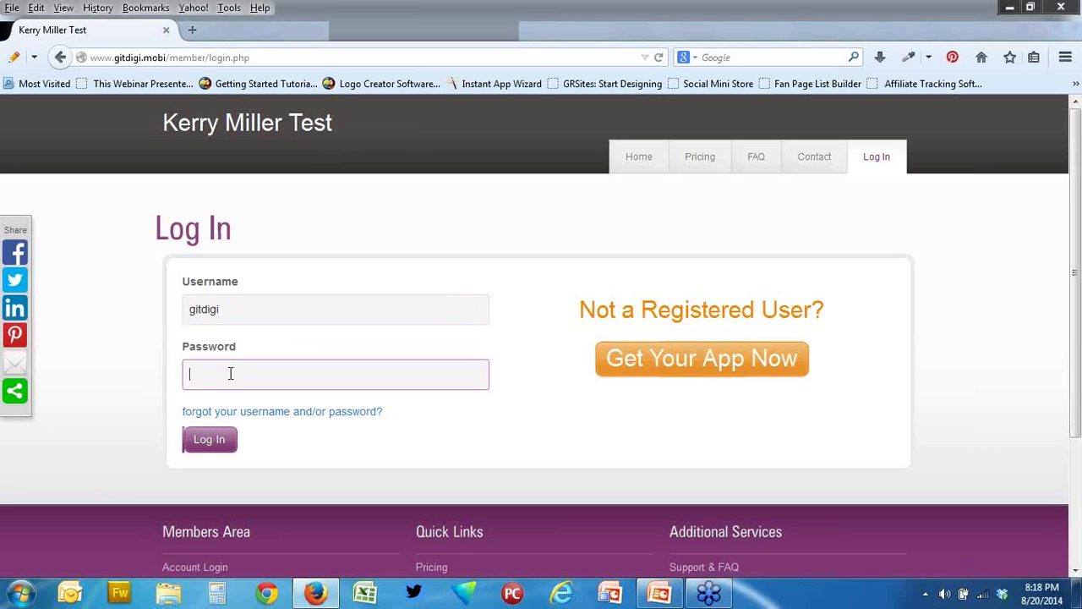
pyautogui.write('****')
pyautogui.click(226, 443)
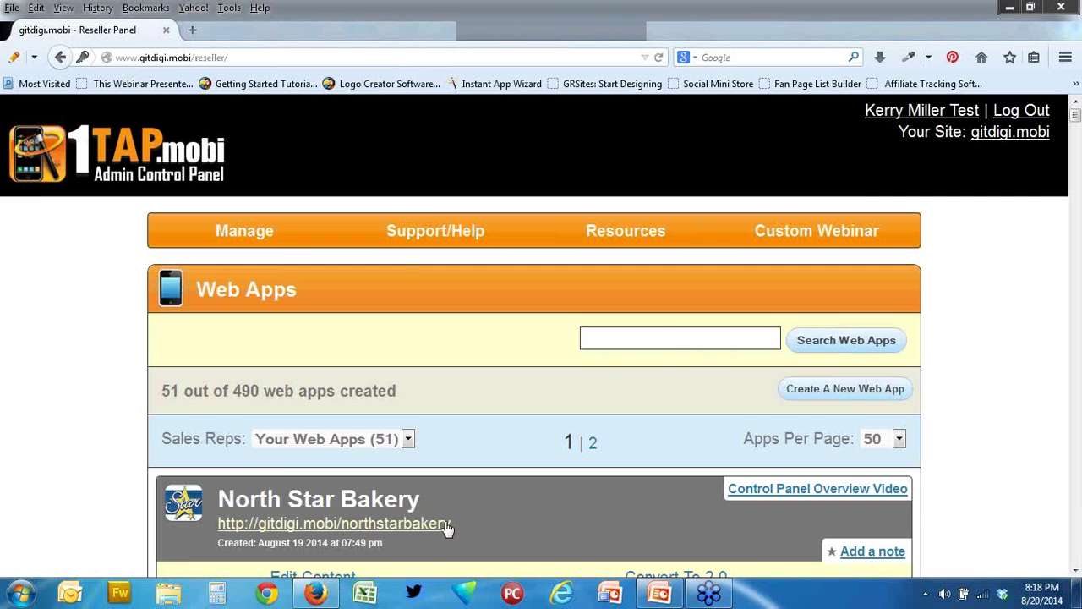
# - Scroll the Web Apps list and edit the content of the app listed below CAC Plastics, LLC
pyautogui.scroll(-8, 463, 507)
pyautogui.scroll(-5, 290, 432)
pyautogui.scroll(-7, 290, 432)
pyautogui.scroll(-12, 290, 427)
pyautogui.scroll(-14, 290, 431)
pyautogui.scroll(-15, 290, 431)
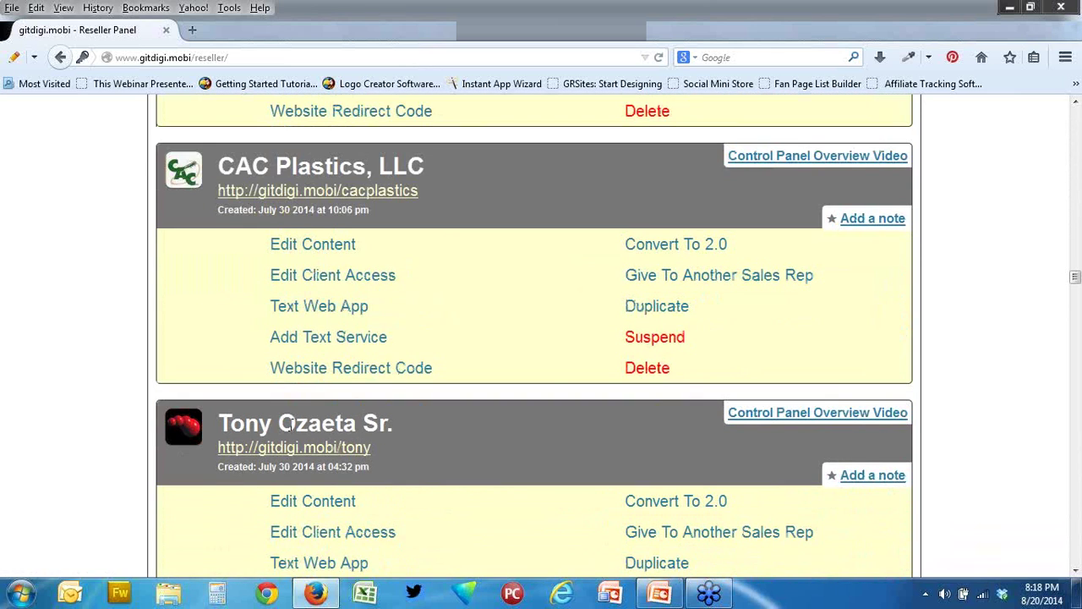
pyautogui.scroll(-5, 290, 427)
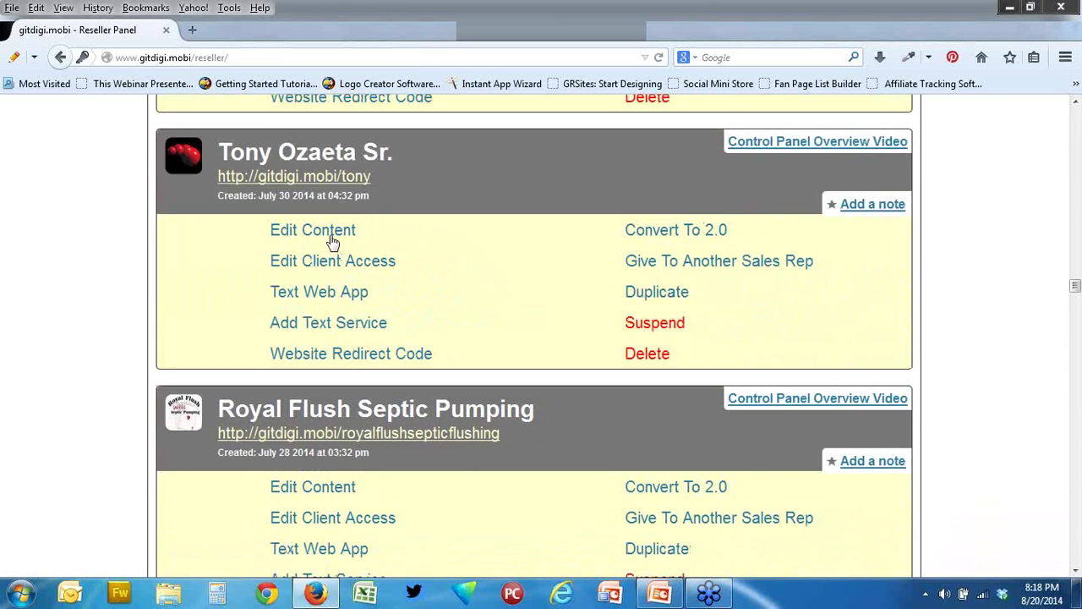
pyautogui.click(332, 240)
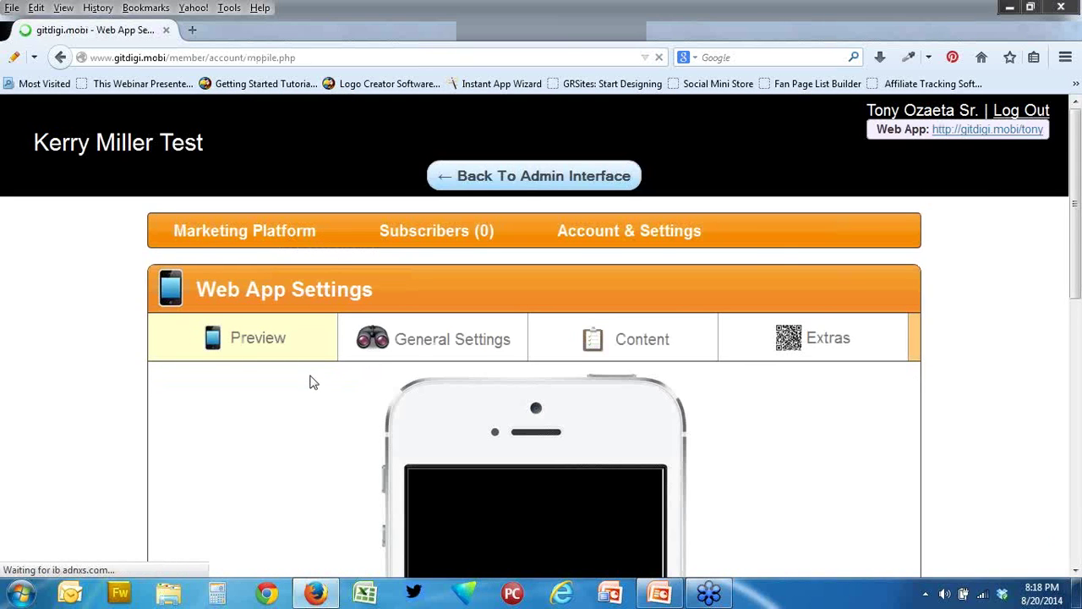
# - Preview the Demo 1 Bridal Shop app in the phone preview and return to the main app
pyautogui.scroll(-3, 309, 380)
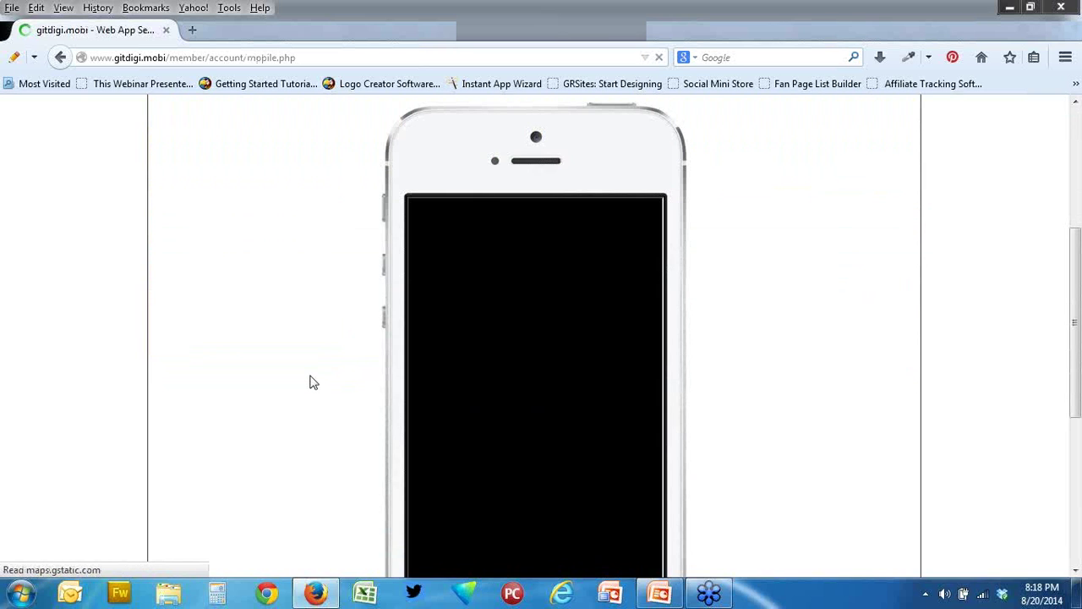
pyautogui.scroll(-2, 310, 382)
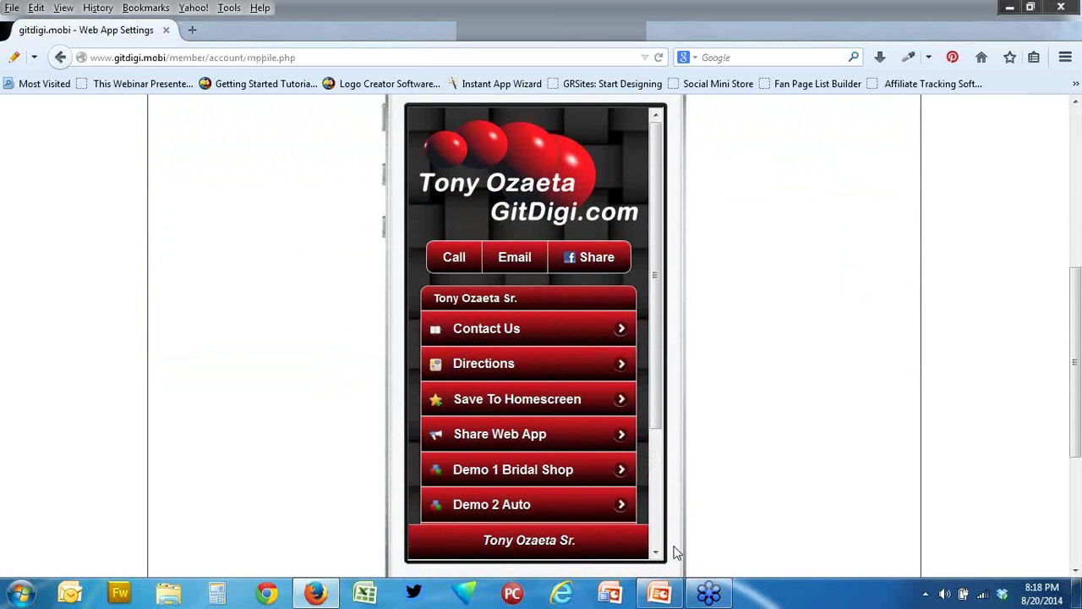
pyautogui.moveTo(657, 418); pyautogui.dragTo(667, 366)
pyautogui.scroll(2, 708, 536)
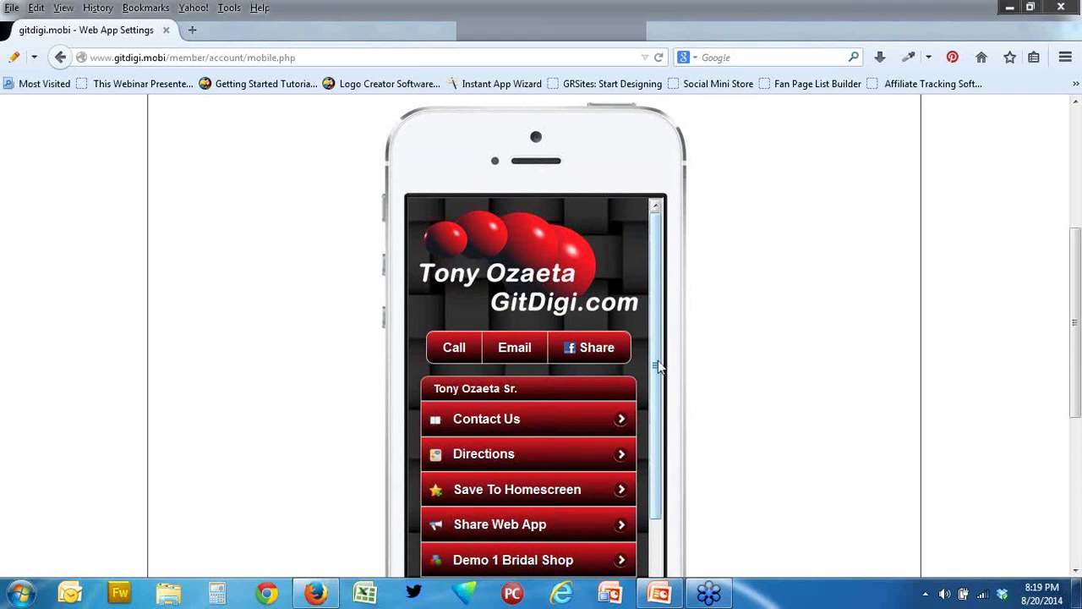
pyautogui.moveTo(656, 370); pyautogui.dragTo(647, 483)
pyautogui.click(441, 408)
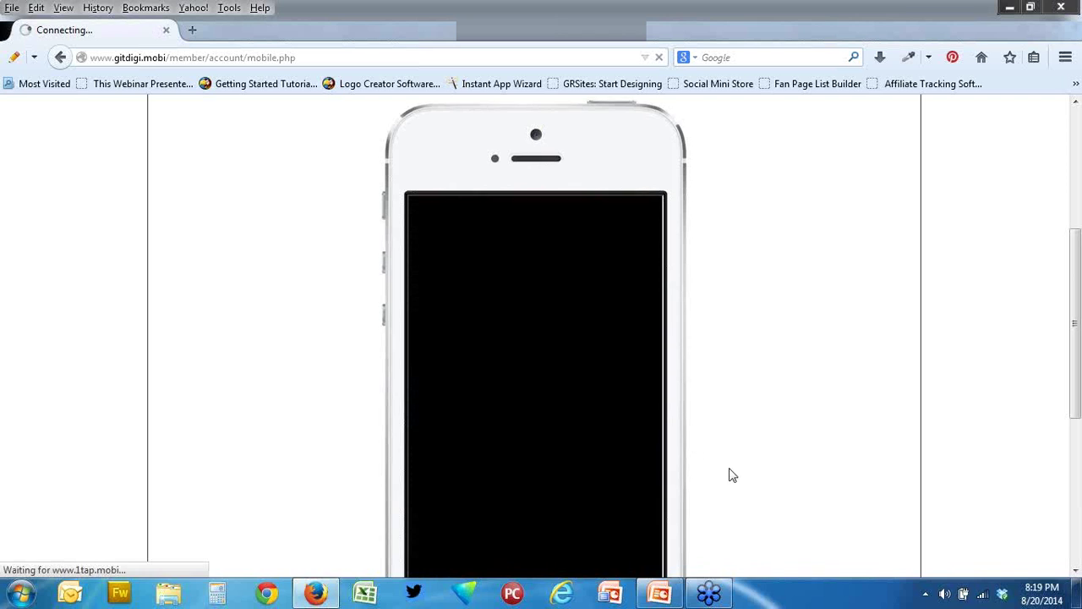
pyautogui.scroll(-2, 730, 474)
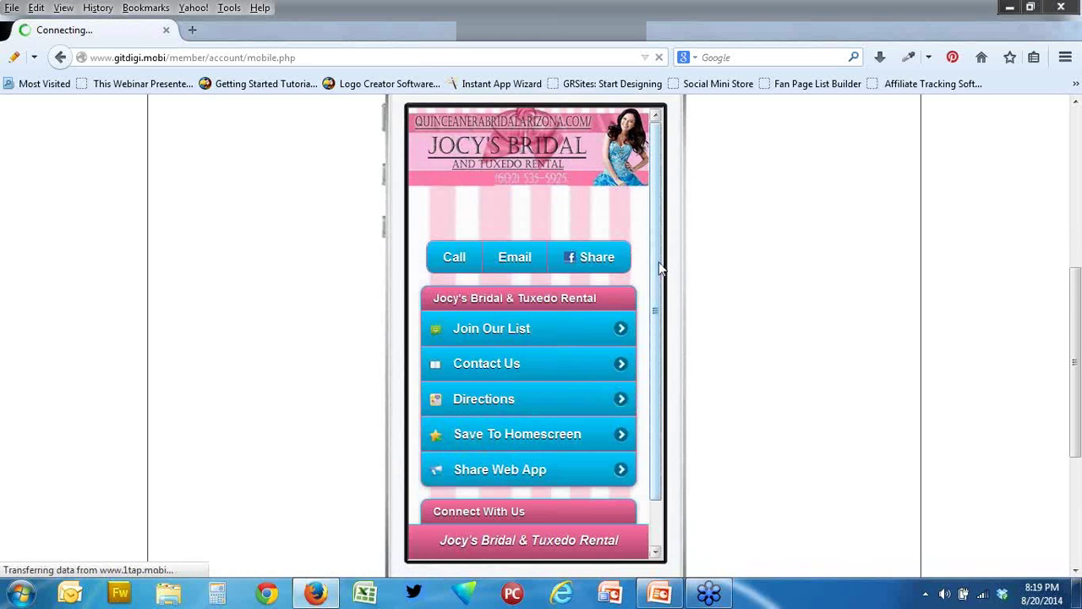
pyautogui.scroll(-1, 658, 279)
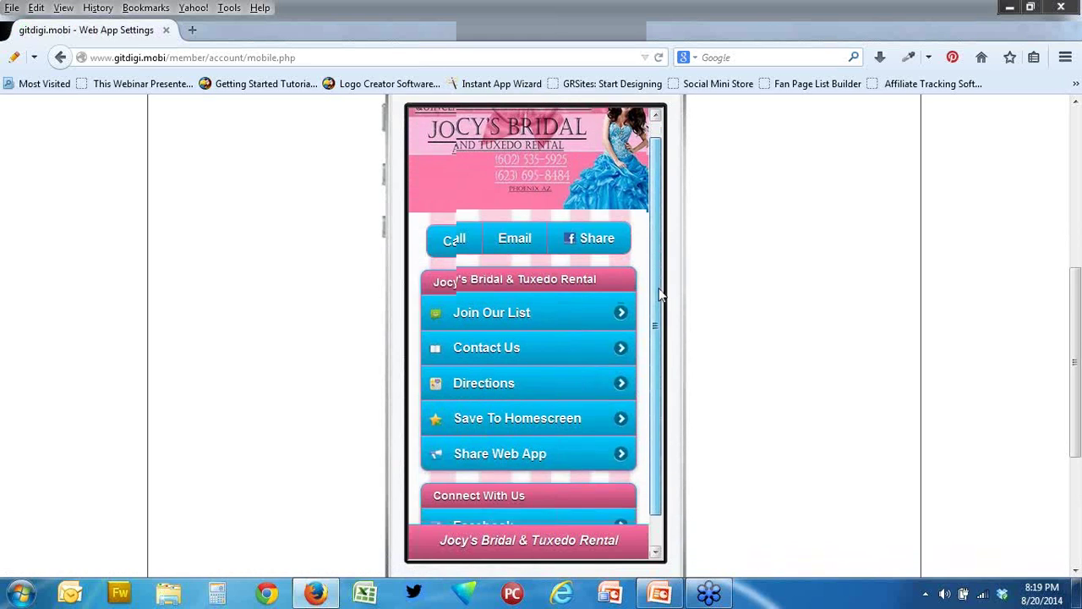
pyautogui.scroll(1, 659, 289)
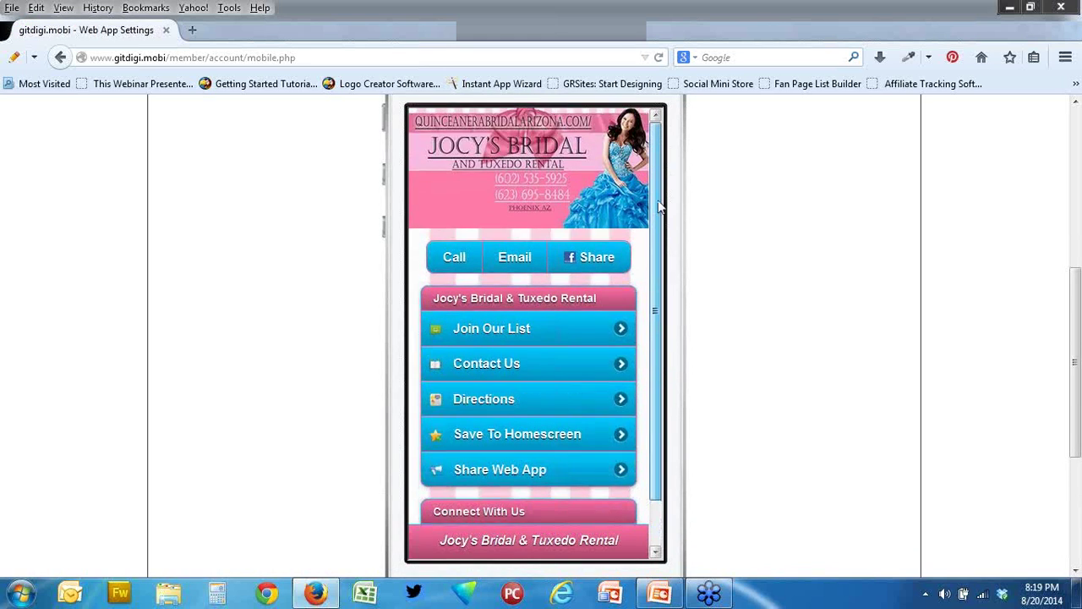
pyautogui.scroll(2, 693, 406)
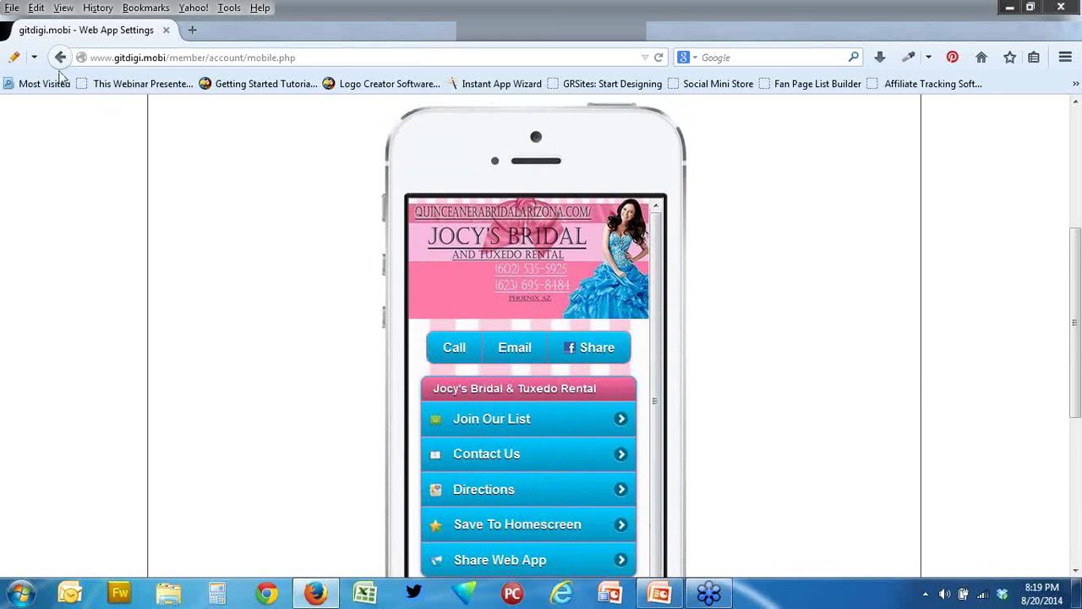
pyautogui.click(60, 57)
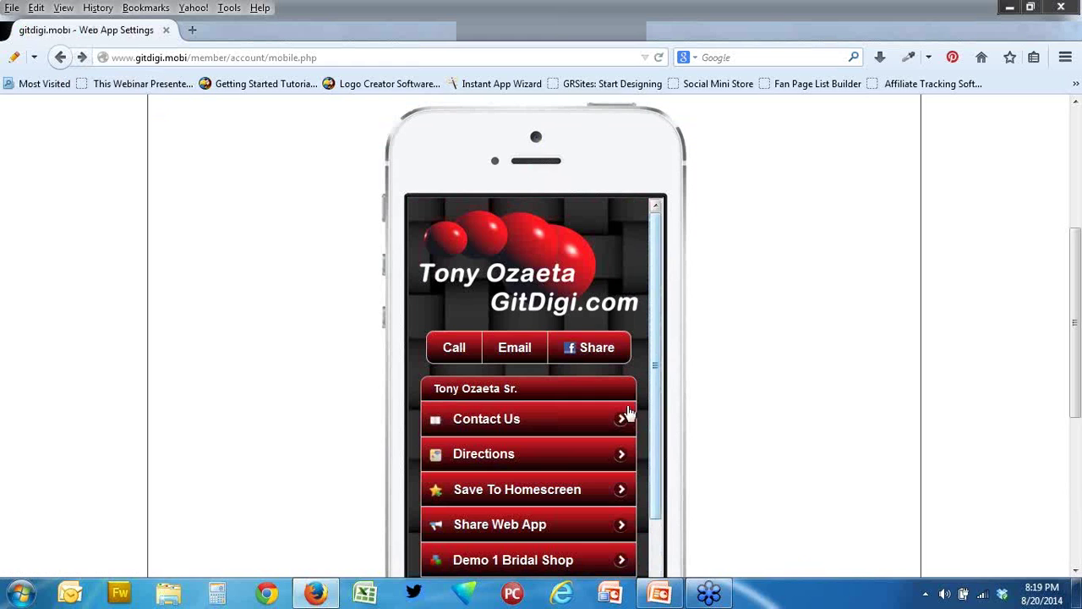
# - Preview the Demo 2 Auto sample app and return to the main app
pyautogui.scroll(-3, 571, 479)
pyautogui.click(528, 441)
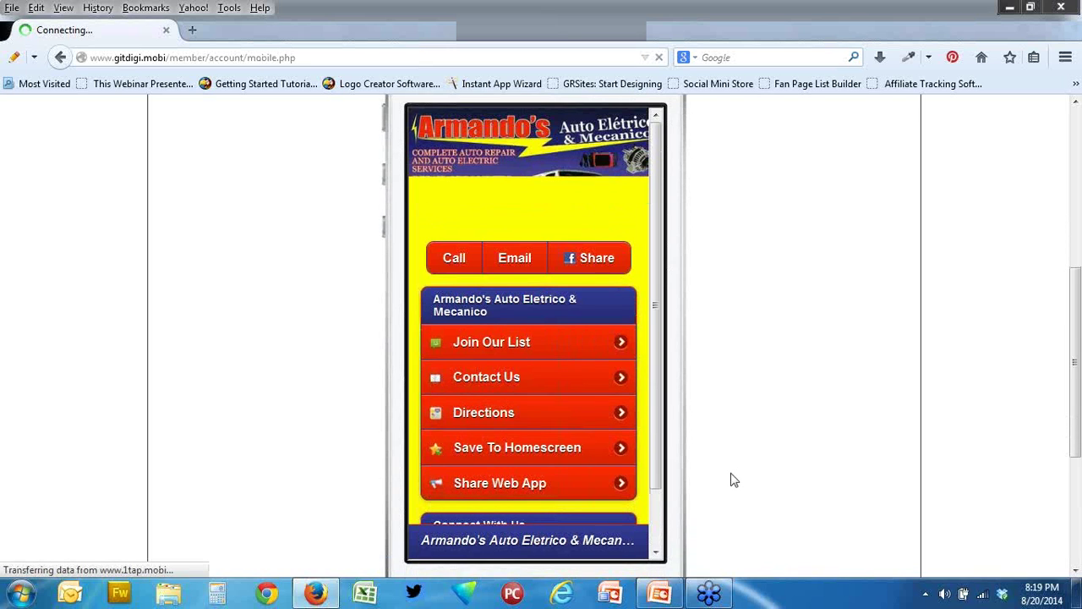
pyautogui.scroll(2, 734, 480)
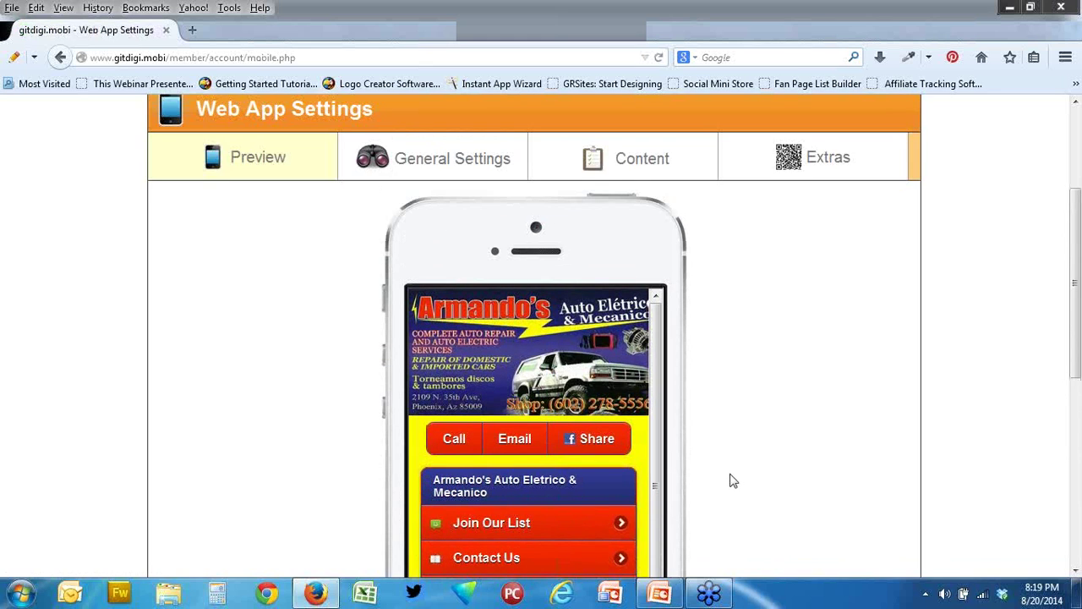
pyautogui.scroll(-2, 733, 480)
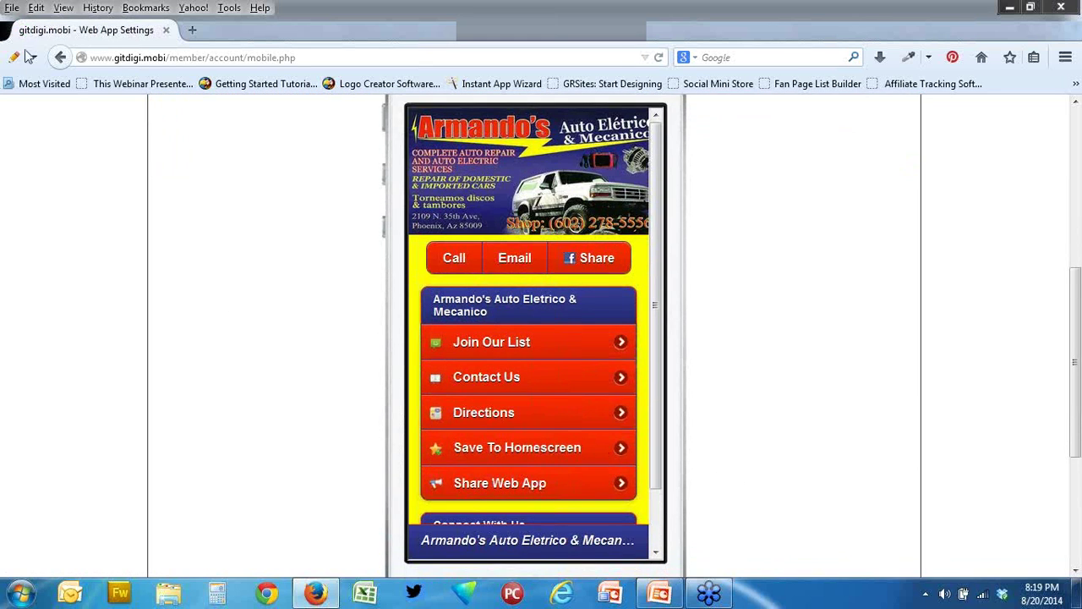
pyautogui.click(60, 57)
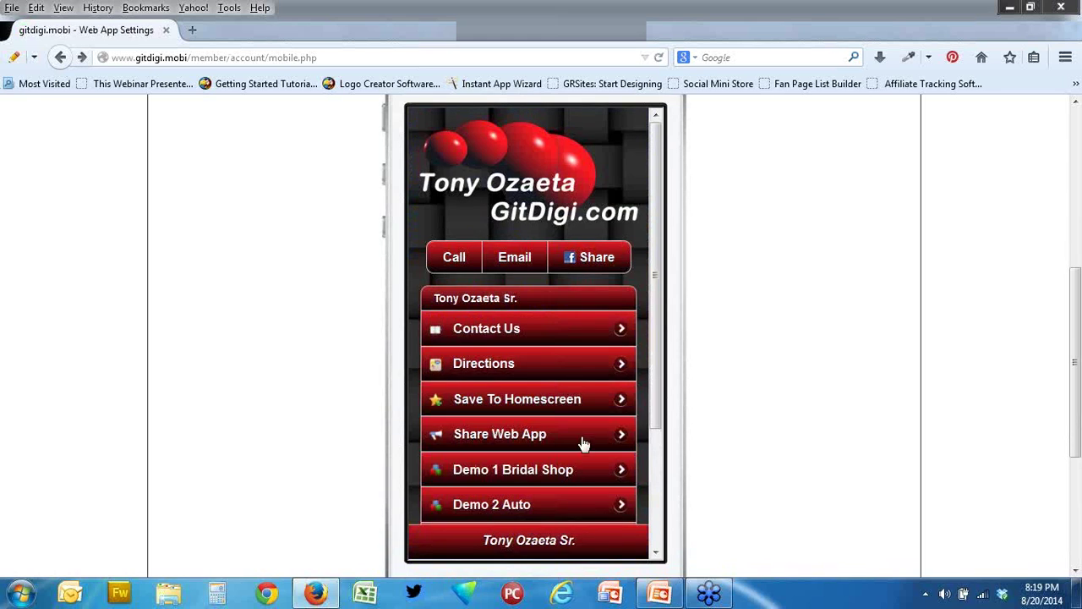
# - Preview the Demo 3 Audio sample app and return to the main app
pyautogui.scroll(-3, 622, 499)
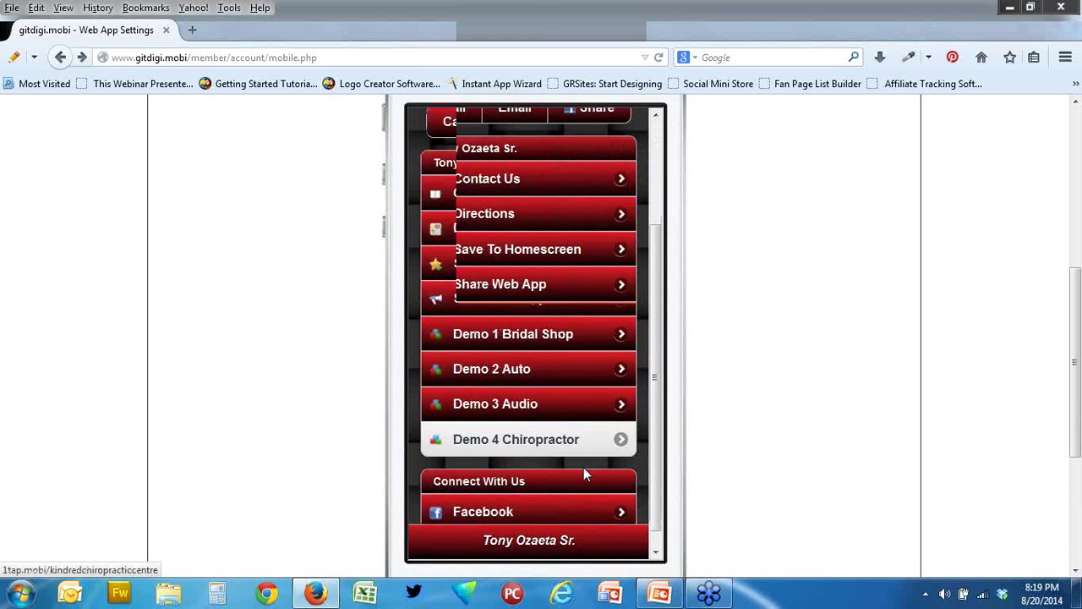
pyautogui.click(449, 393)
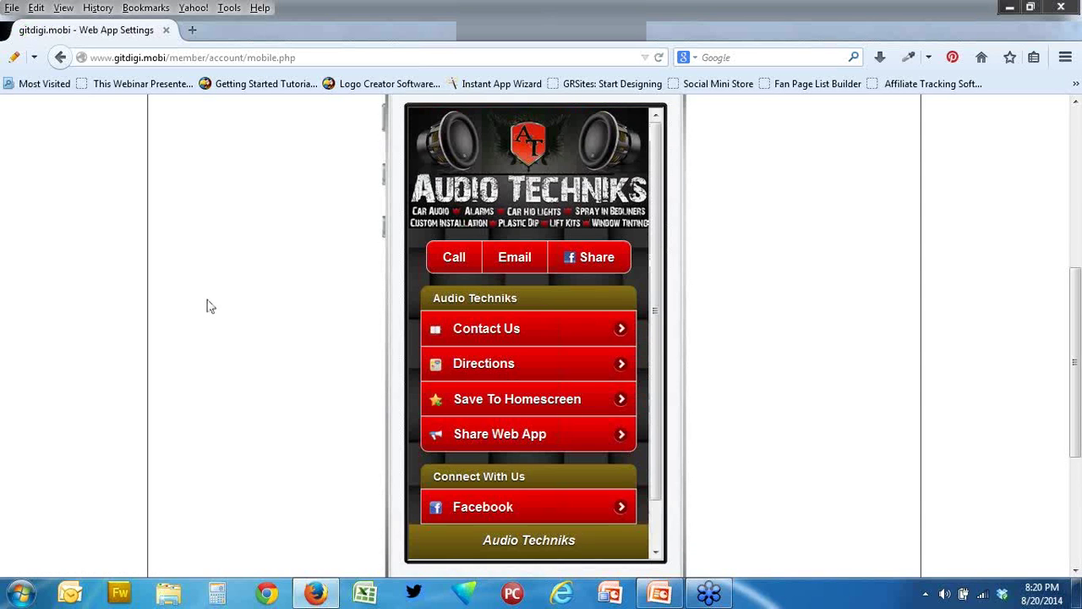
pyautogui.scroll(2, 211, 306)
pyautogui.scroll(4, 210, 306)
pyautogui.scroll(-1, 211, 306)
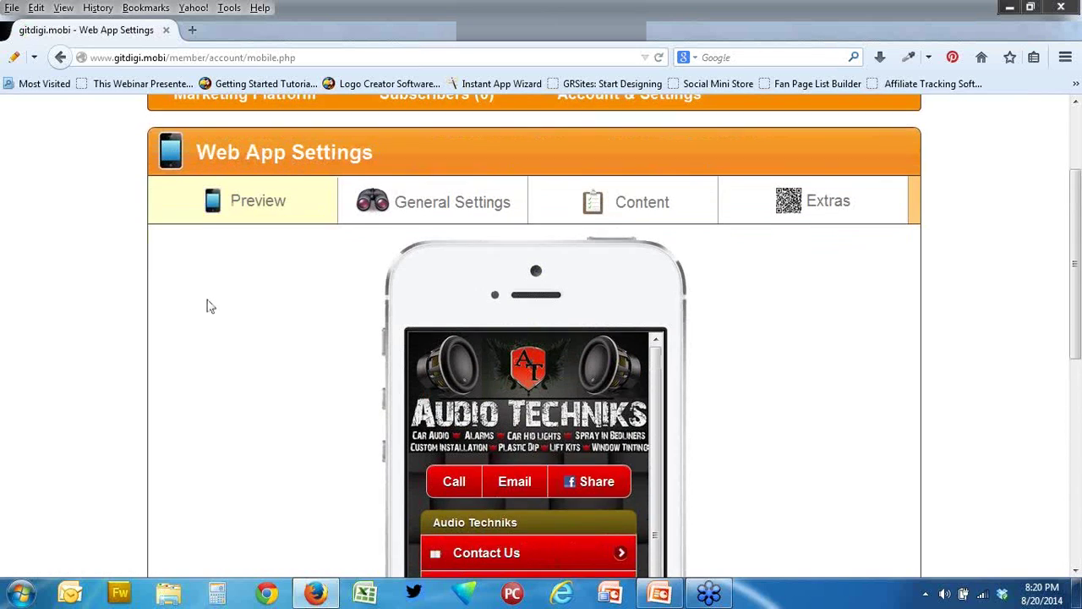
pyautogui.scroll(-1, 211, 306)
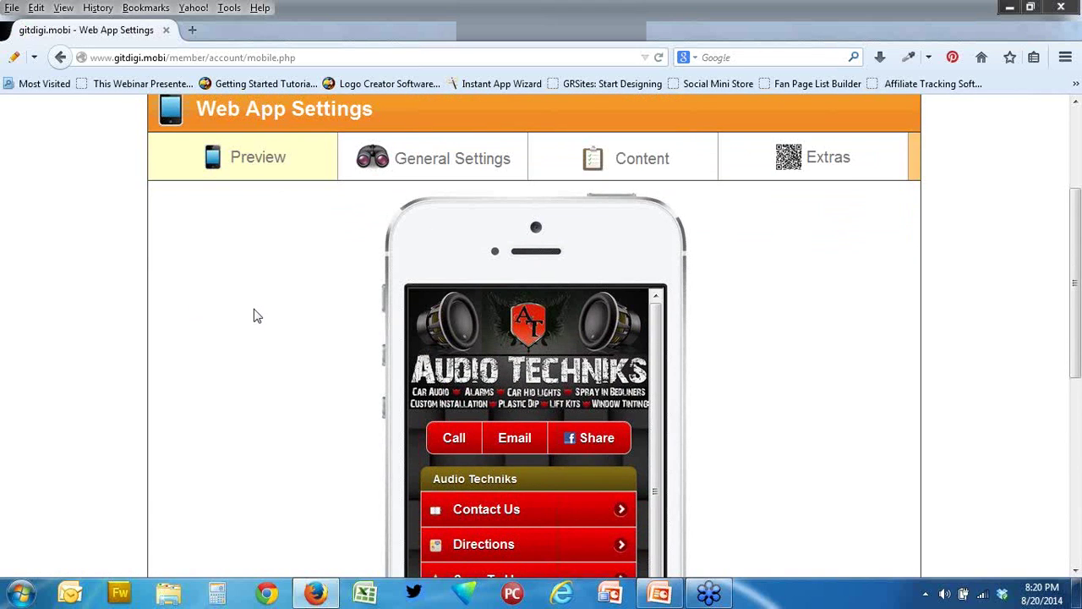
pyautogui.scroll(-4, 257, 315)
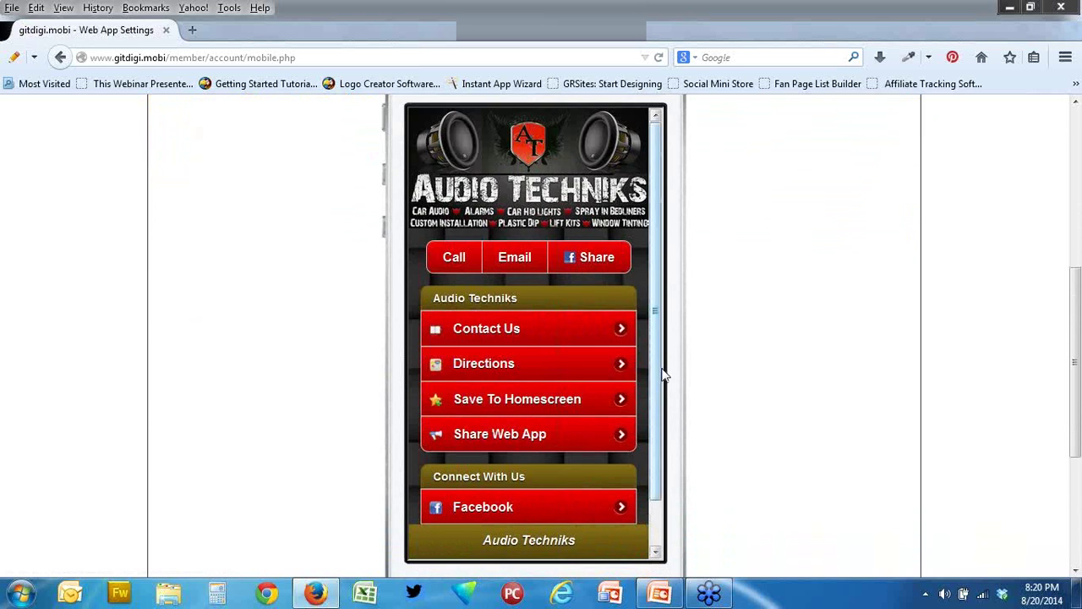
pyautogui.scroll(-1, 662, 410)
pyautogui.scroll(1, 657, 358)
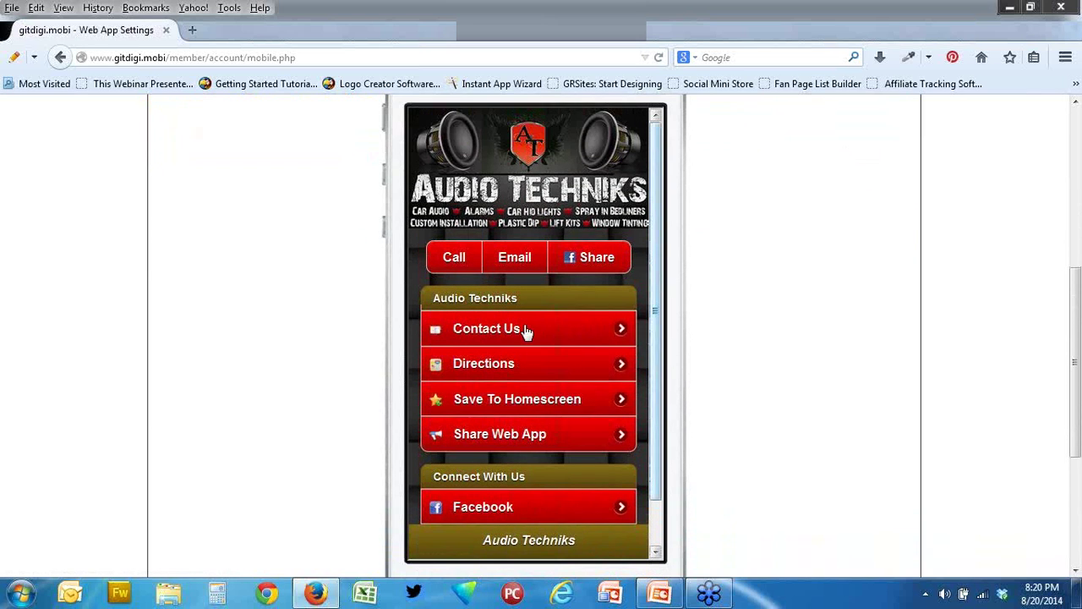
pyautogui.scroll(6, 239, 317)
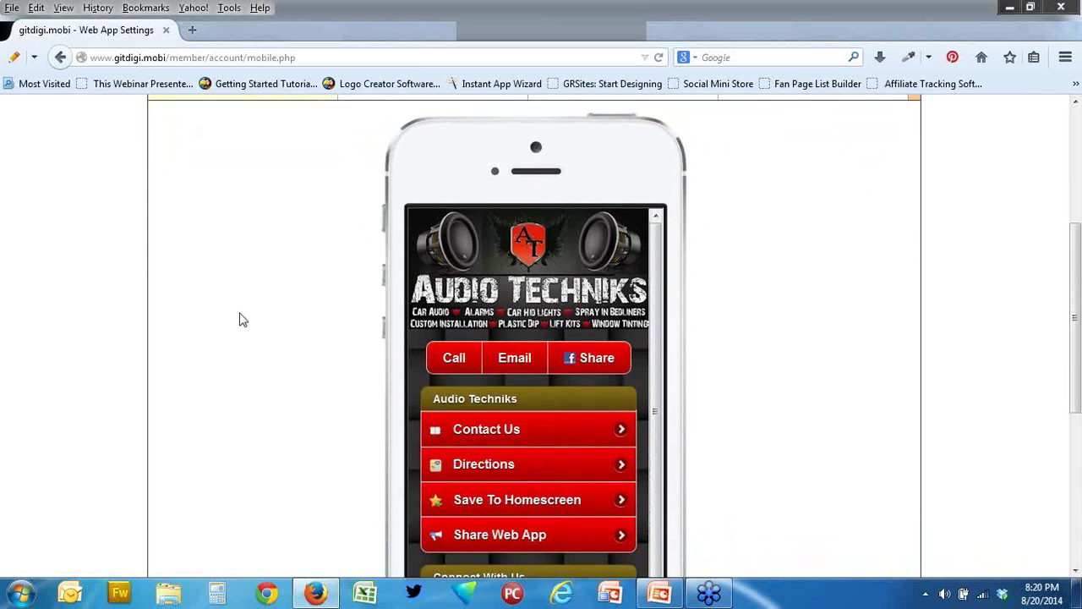
pyautogui.click(62, 57)
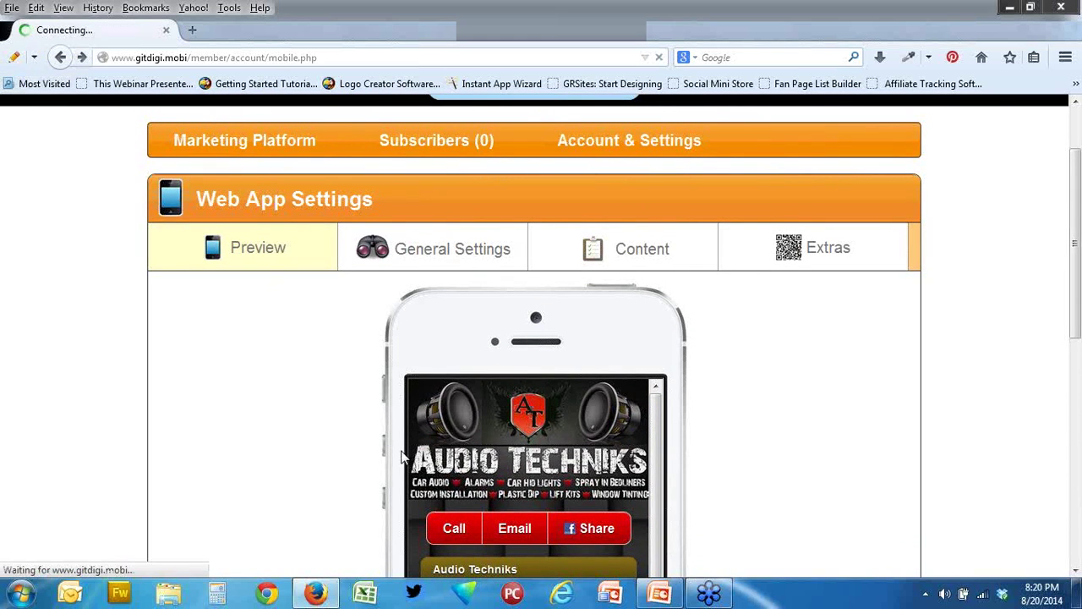
# - Open the Demo 4 Chiropractor app and browse the Kindred Chiropractic Centre preview
pyautogui.scroll(-6, 402, 457)
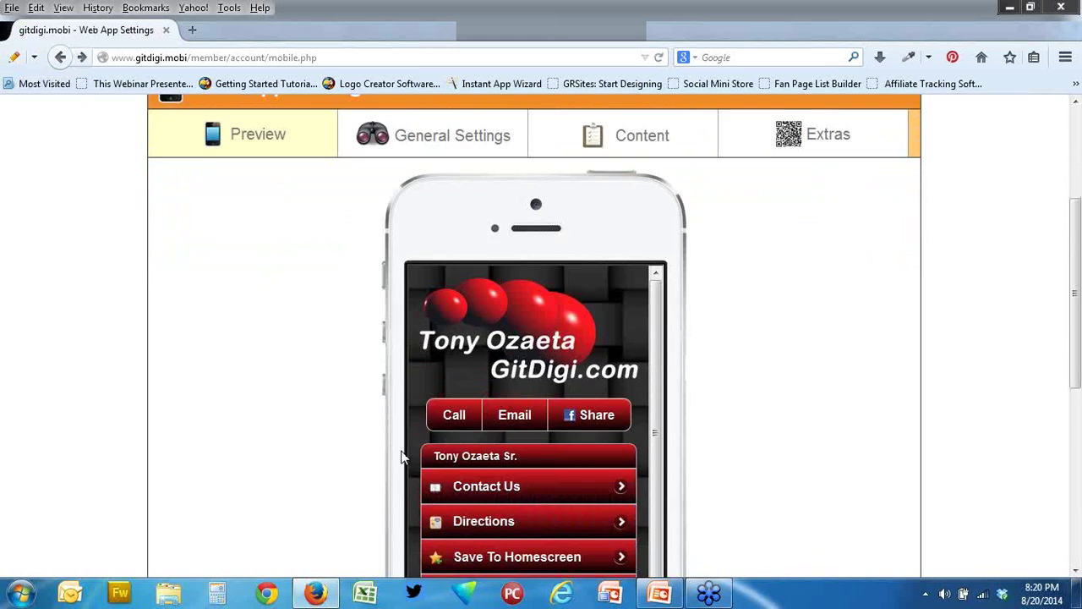
pyautogui.moveTo(657, 329); pyautogui.dragTo(663, 436)
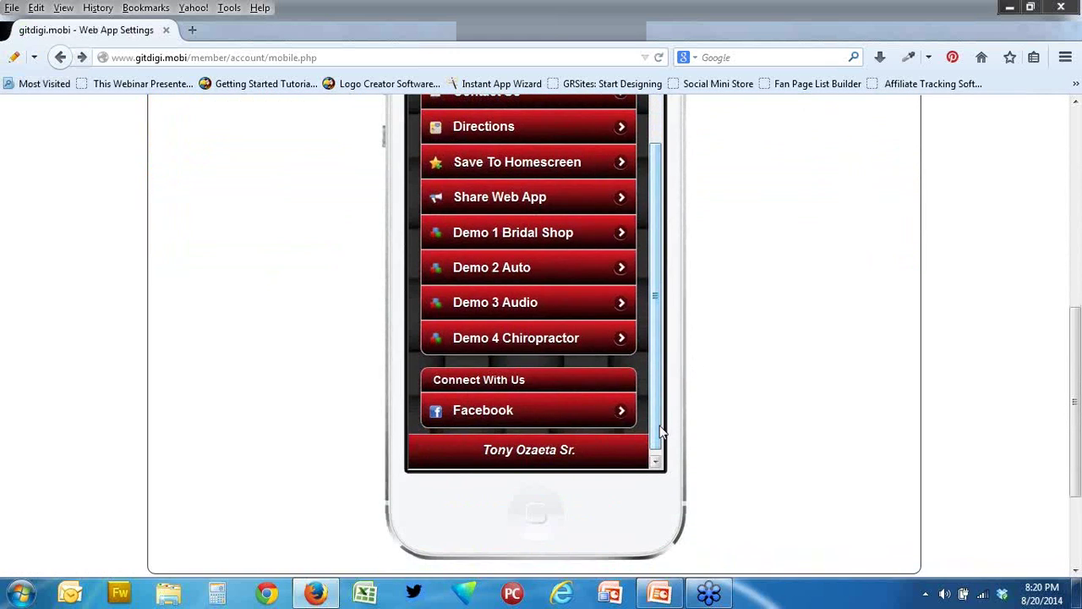
pyautogui.click(537, 349)
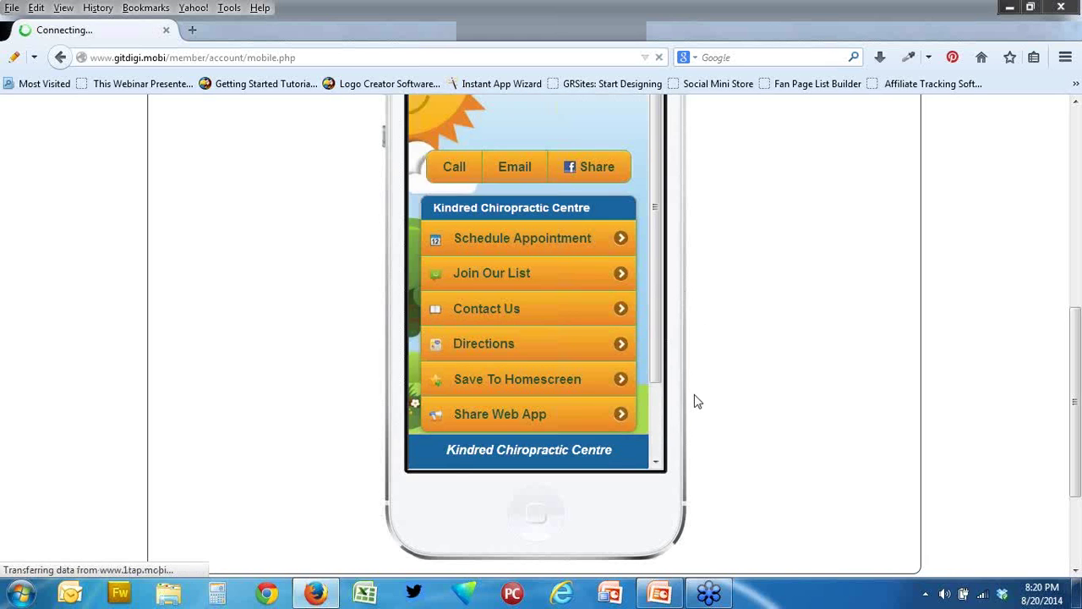
pyautogui.scroll(4, 696, 401)
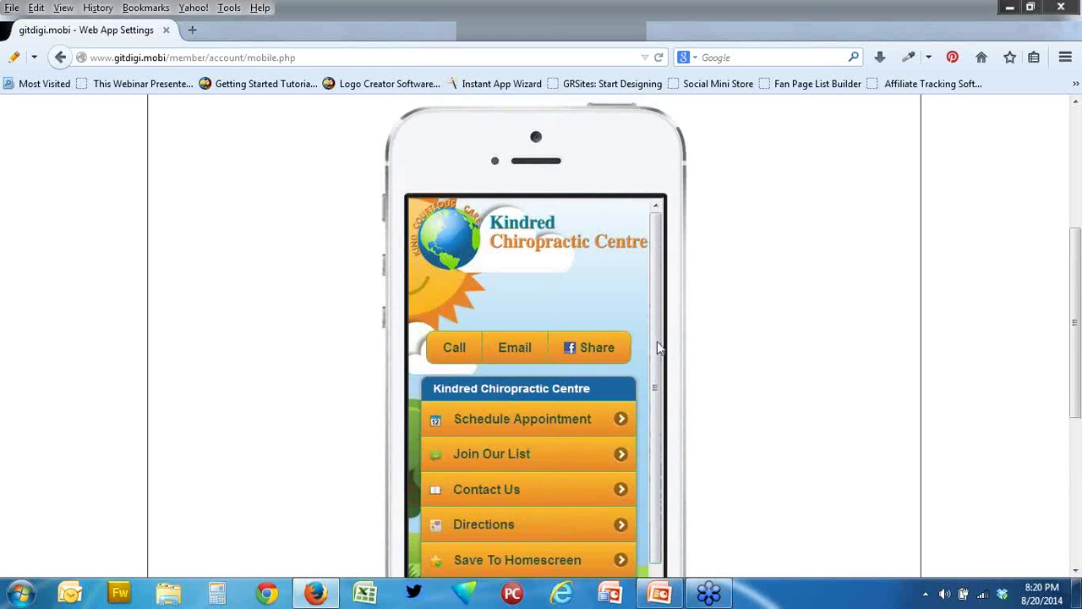
pyautogui.moveTo(661, 348); pyautogui.dragTo(660, 431)
pyautogui.scroll(-2, 713, 471)
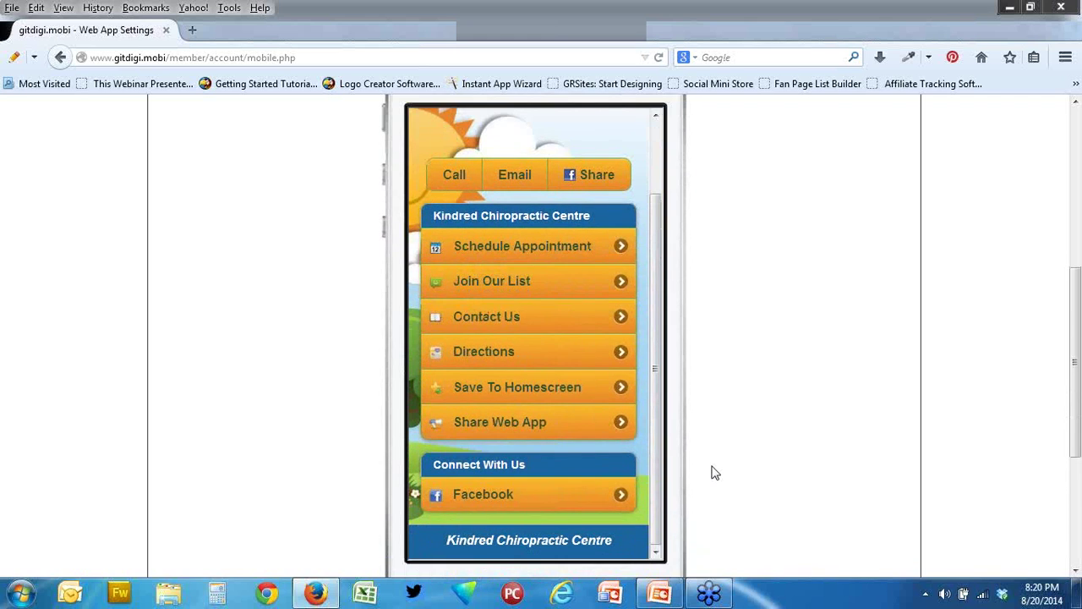
pyautogui.moveTo(663, 373); pyautogui.dragTo(667, 313)
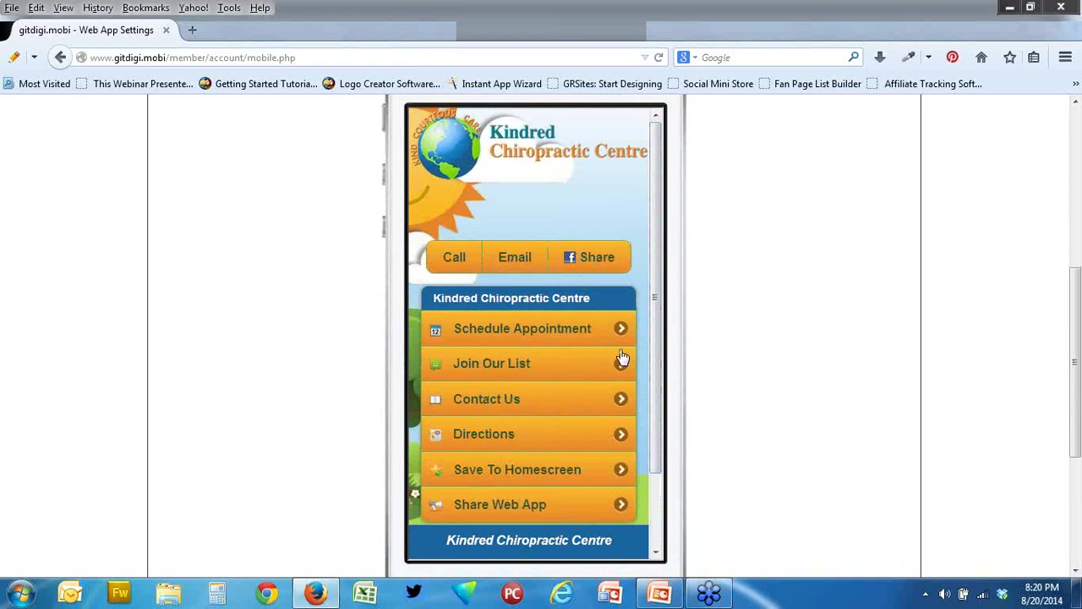
pyautogui.scroll(2, 258, 372)
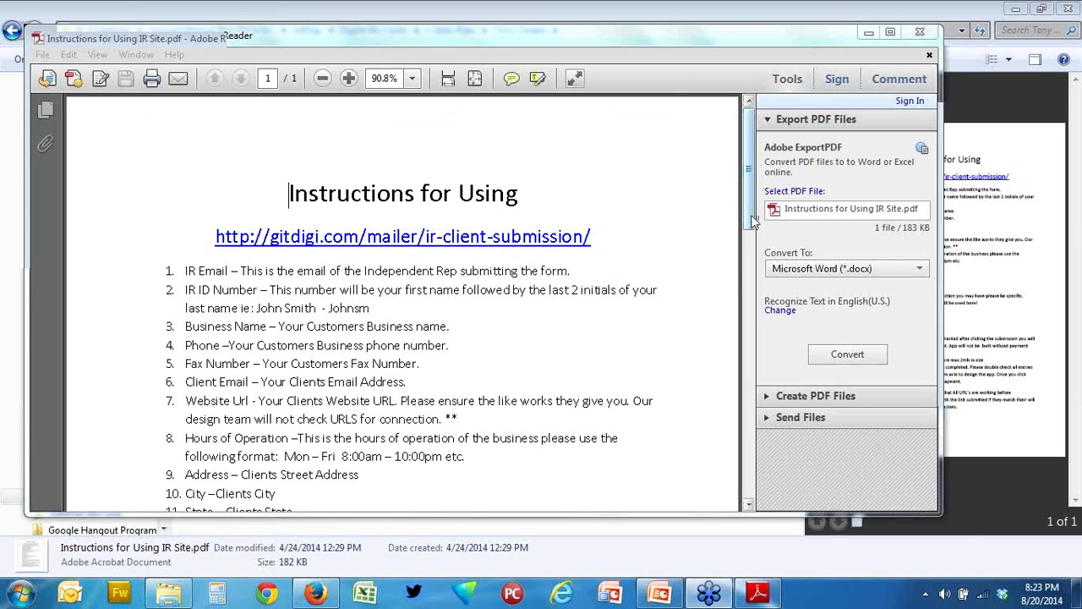
pyautogui.moveTo(751, 245); pyautogui.dragTo(750, 245)
pyautogui.click(477, 203)
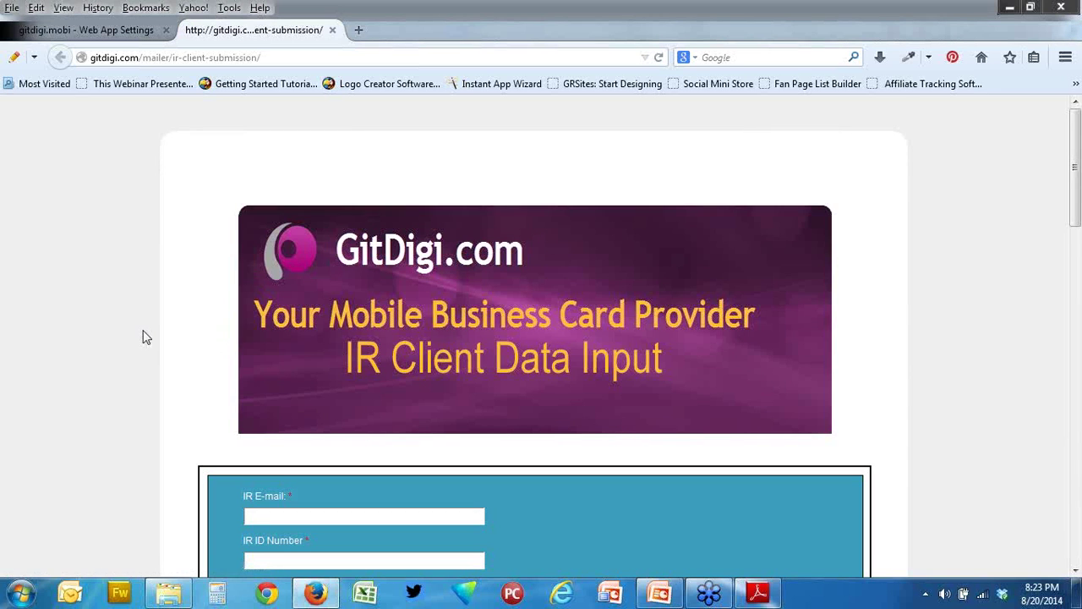
pyautogui.scroll(-3, 144, 336)
pyautogui.scroll(-1, 558, 356)
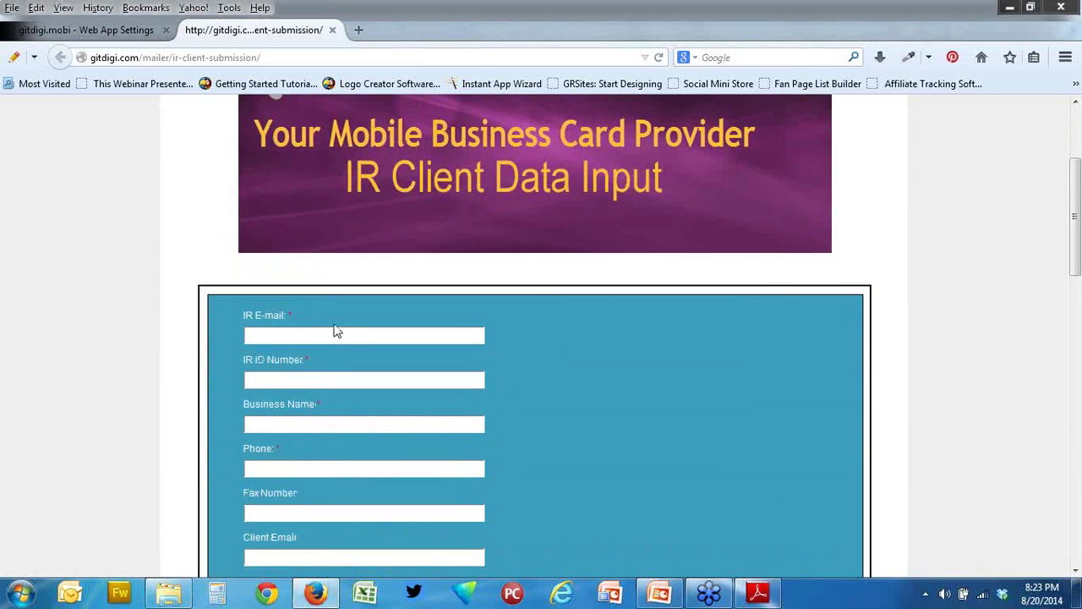
pyautogui.scroll(-2, 338, 325)
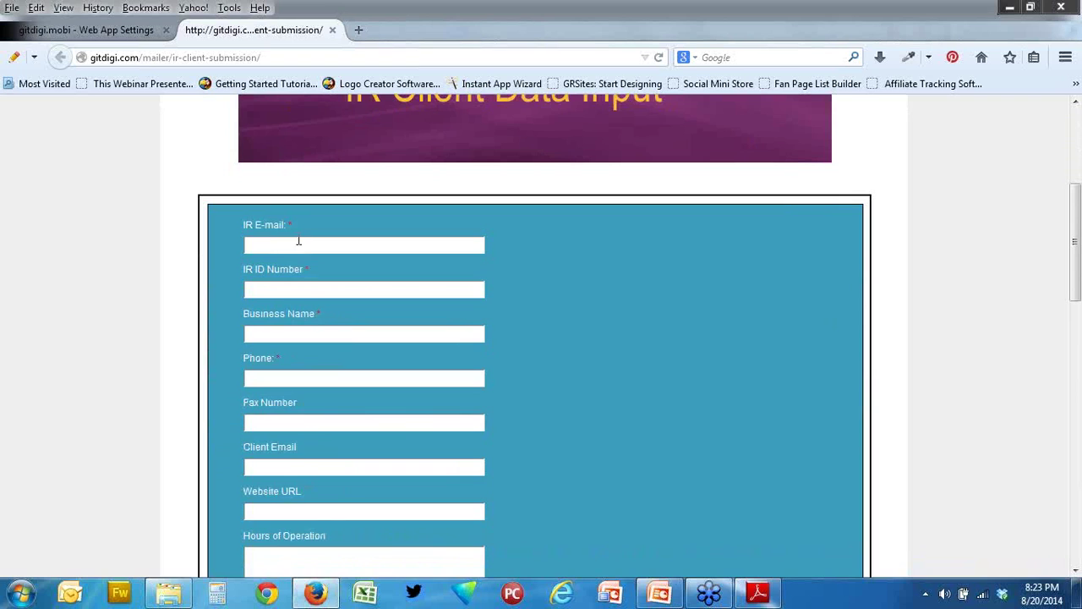
pyautogui.scroll(-2, 330, 288)
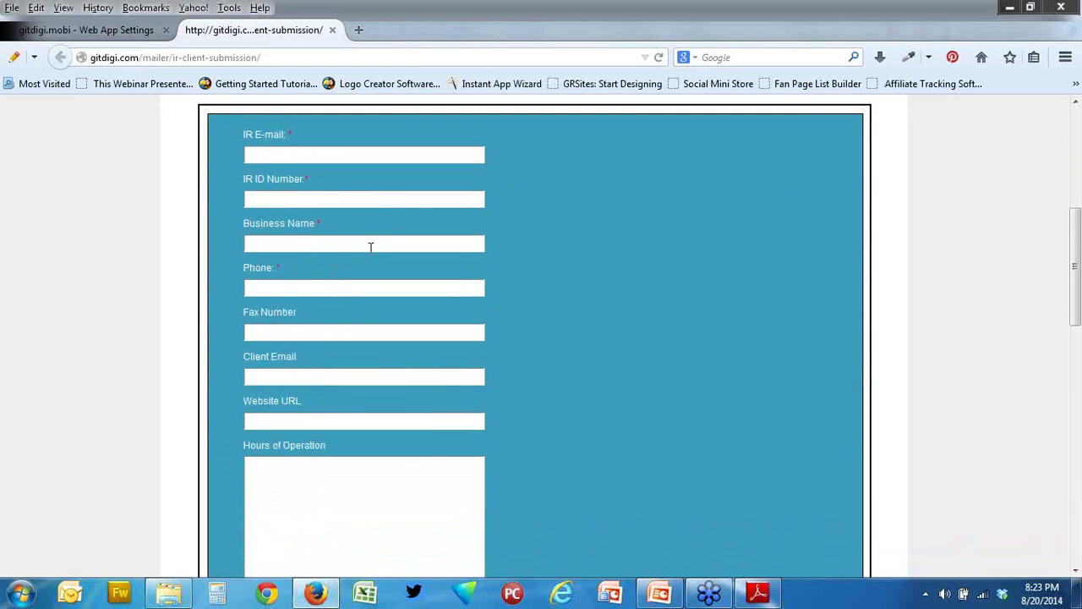
pyautogui.scroll(-2, 370, 244)
pyautogui.scroll(2, 301, 221)
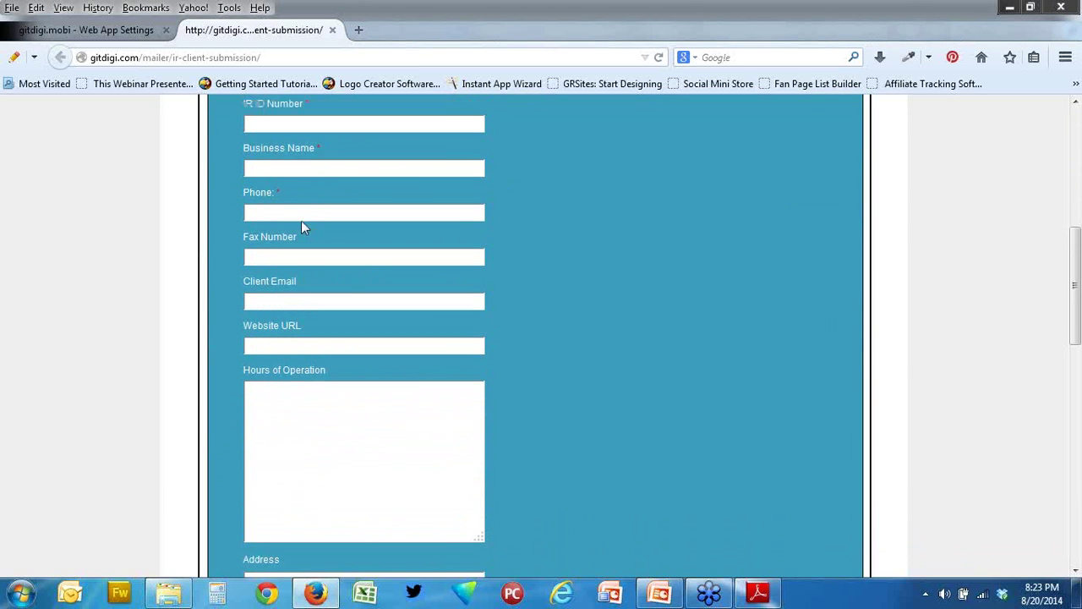
pyautogui.scroll(-2, 301, 221)
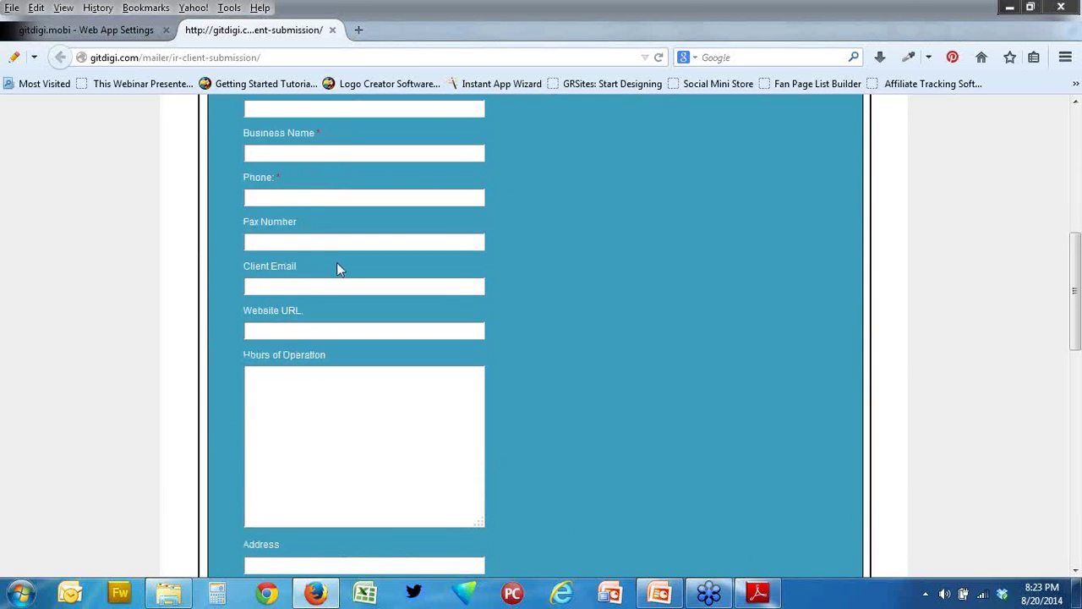
pyautogui.scroll(-2, 329, 264)
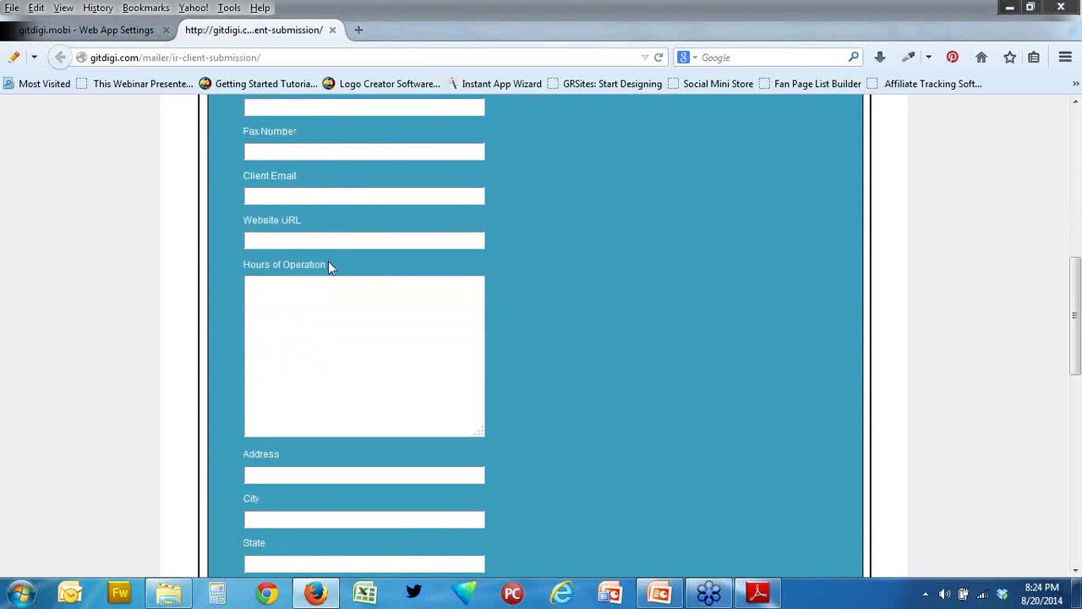
pyautogui.scroll(-4, 330, 267)
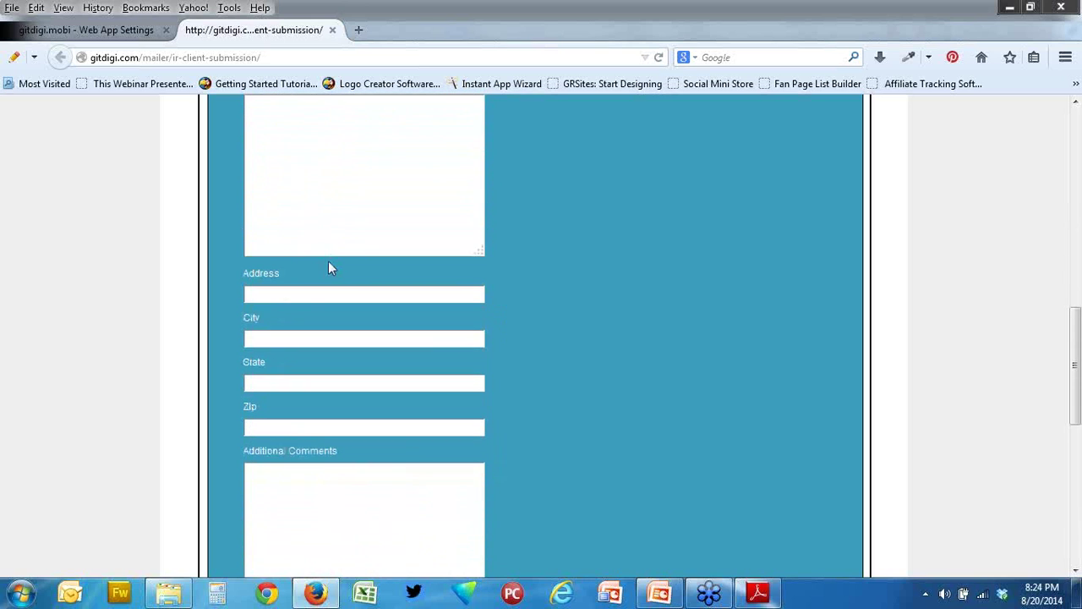
pyautogui.scroll(-4, 330, 267)
pyautogui.scroll(-2, 329, 261)
pyautogui.scroll(-2, 330, 263)
pyautogui.scroll(-2, 367, 295)
pyautogui.scroll(-2, 367, 295)
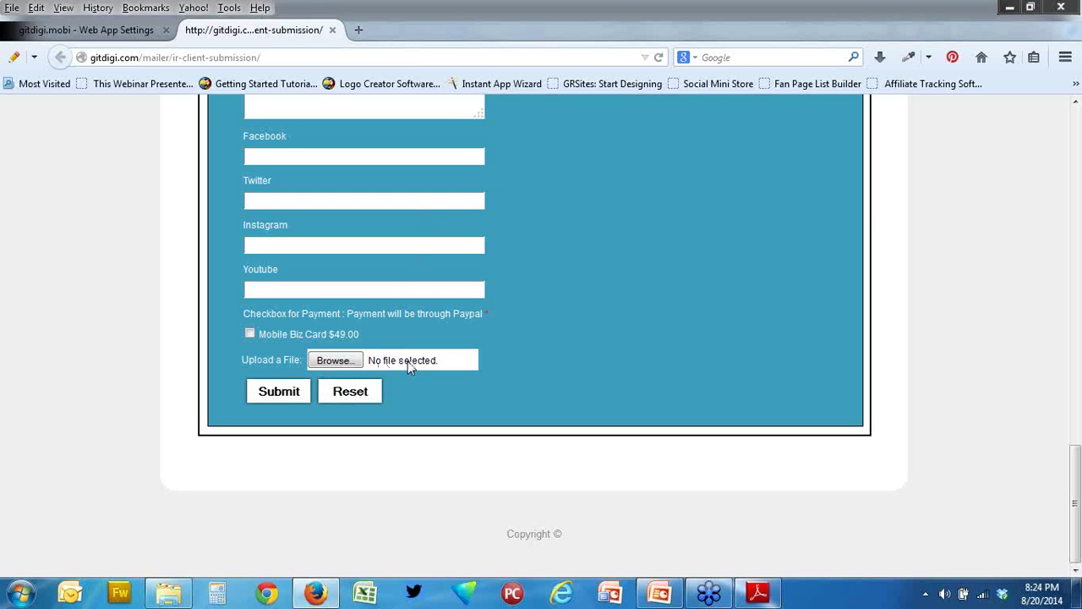
pyautogui.scroll(12, 408, 361)
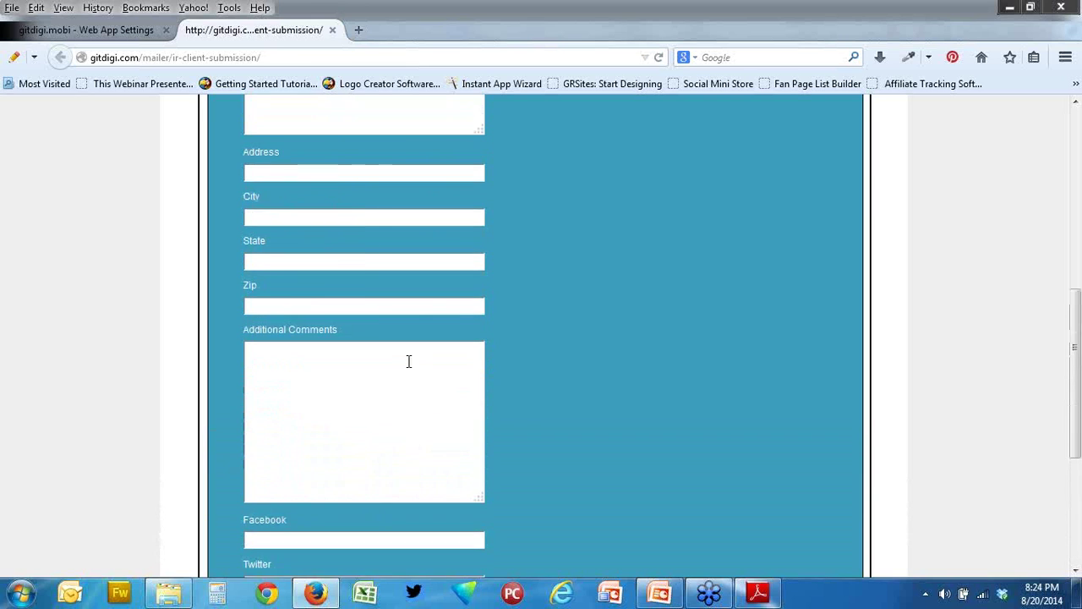
pyautogui.scroll(-12, 408, 366)
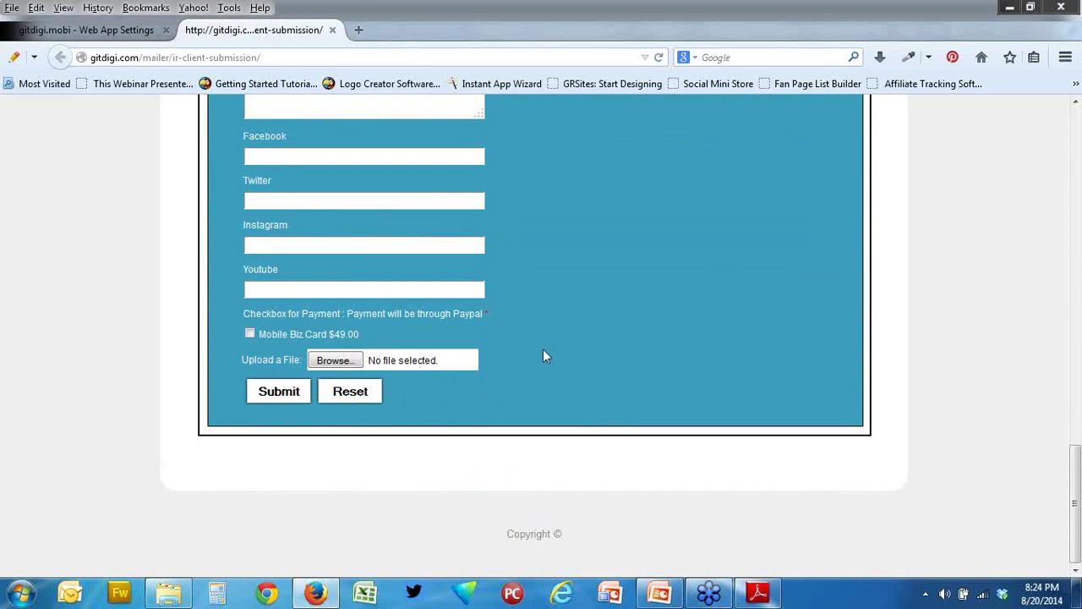
pyautogui.scroll(8, 543, 356)
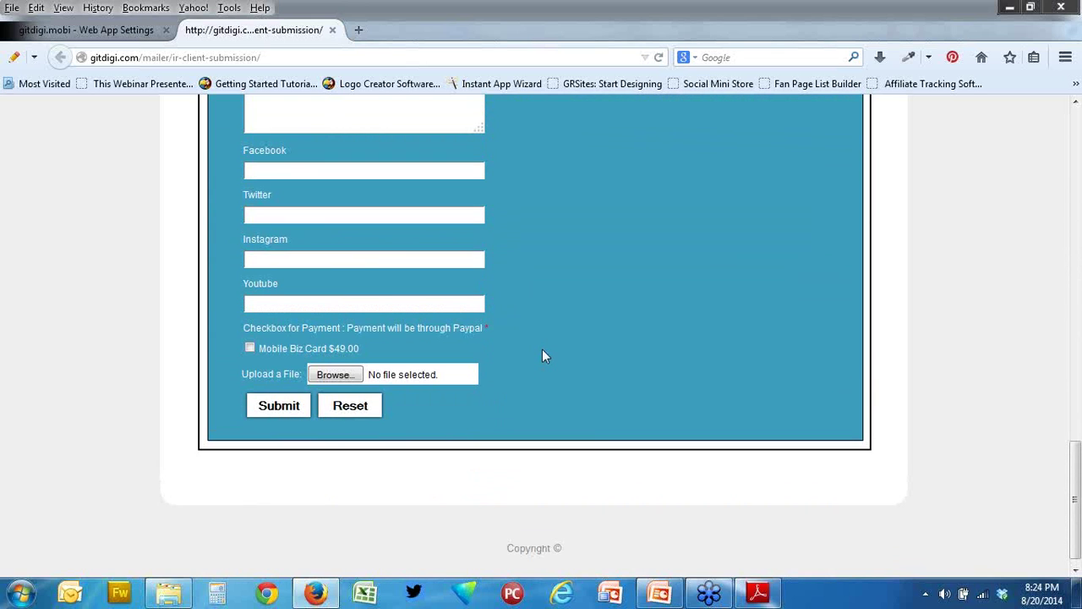
pyautogui.scroll(3, 542, 350)
pyautogui.scroll(-4, 542, 350)
pyautogui.scroll(-7, 542, 349)
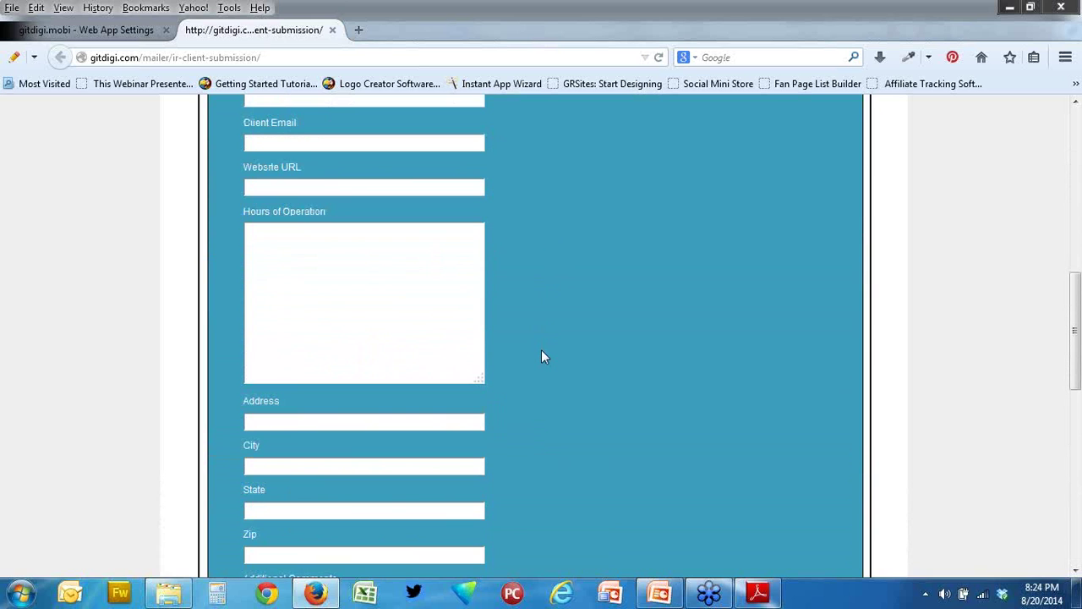
pyautogui.scroll(-4, 539, 351)
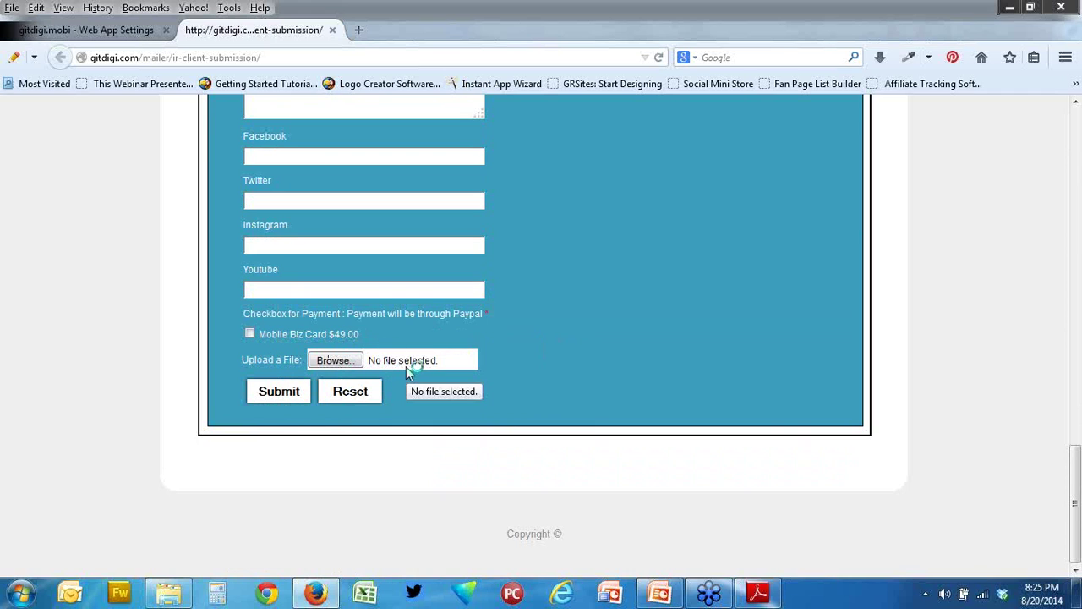
pyautogui.scroll(10, 497, 368)
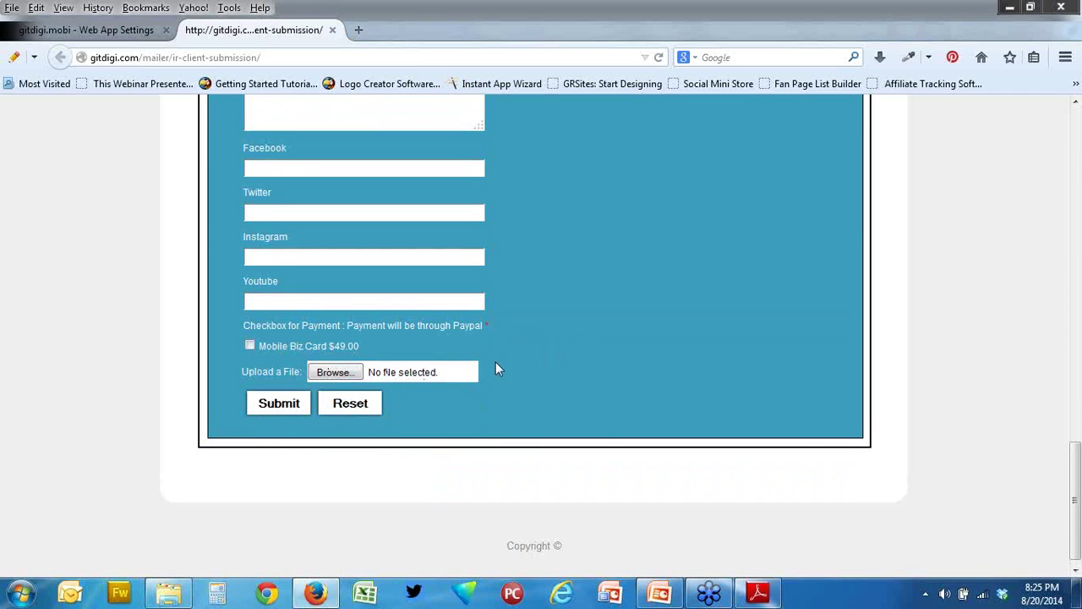
pyautogui.scroll(9, 495, 363)
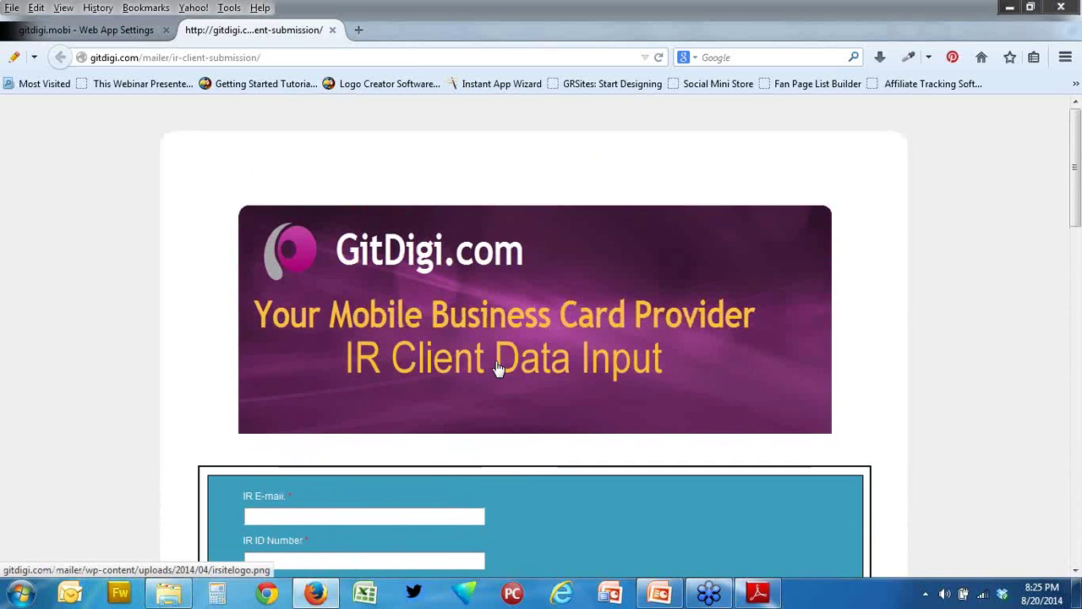
pyautogui.scroll(-2, 499, 369)
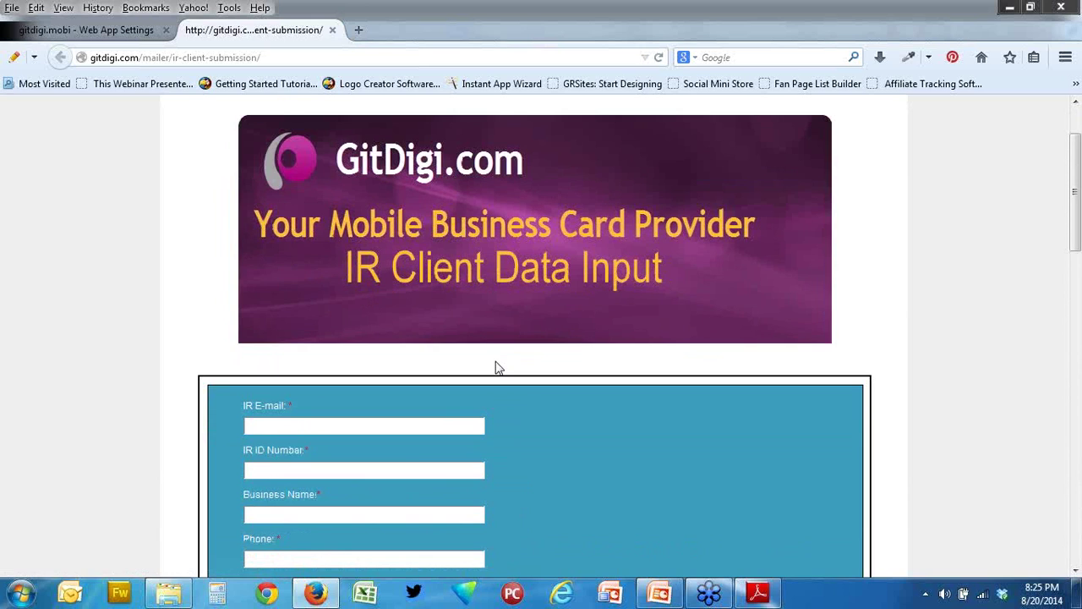
pyautogui.scroll(-4, 497, 367)
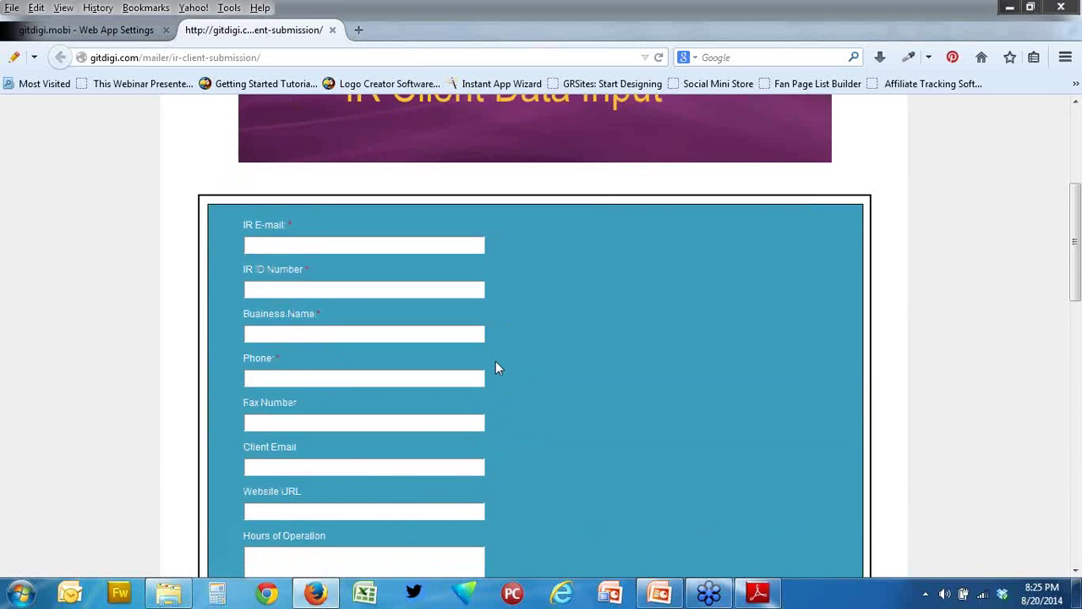
pyautogui.scroll(-4, 498, 367)
pyautogui.scroll(-5, 496, 368)
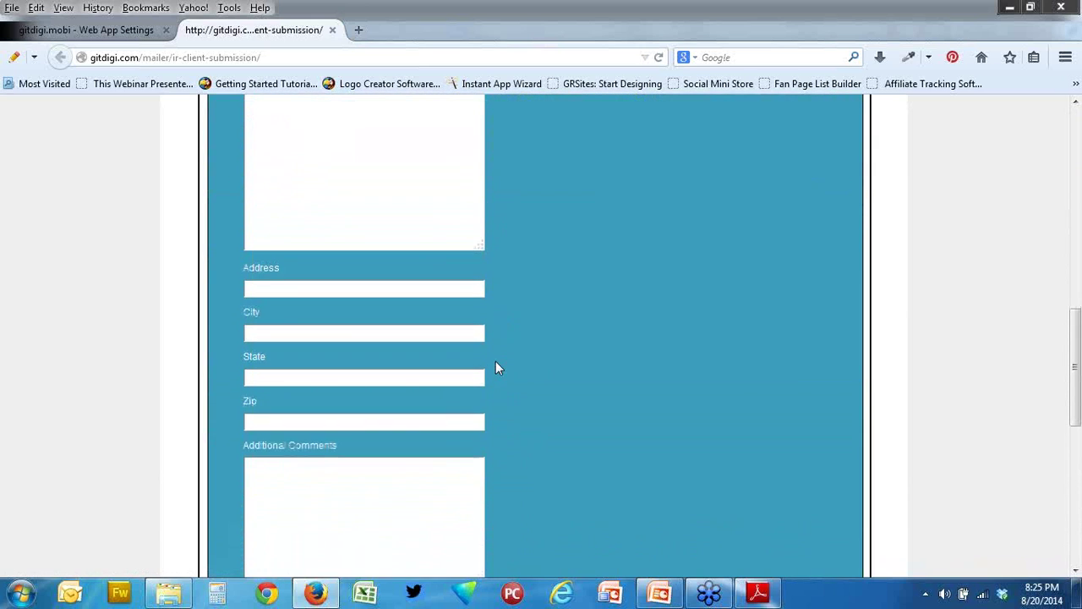
pyautogui.scroll(-5, 496, 367)
pyautogui.scroll(-2, 495, 368)
pyautogui.scroll(5, 496, 364)
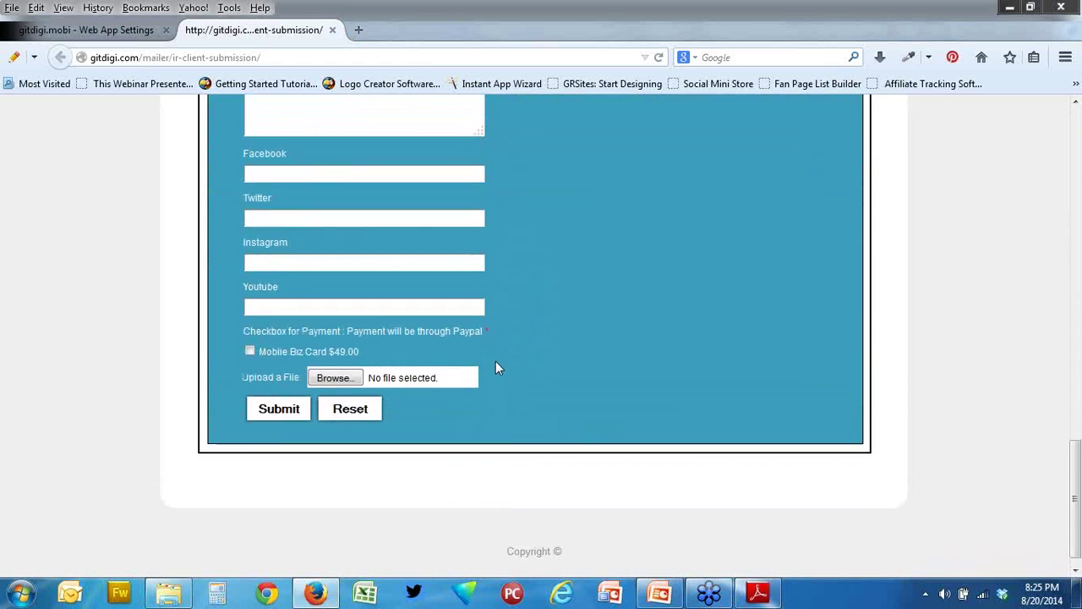
pyautogui.scroll(5, 396, 279)
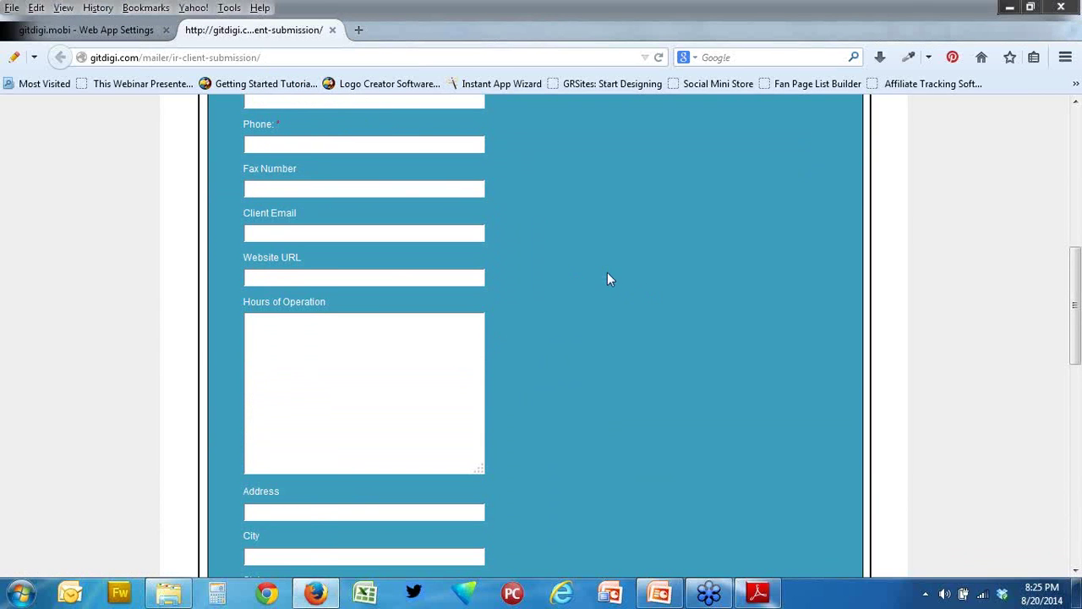
pyautogui.scroll(-6, 609, 279)
pyautogui.scroll(-3, 606, 279)
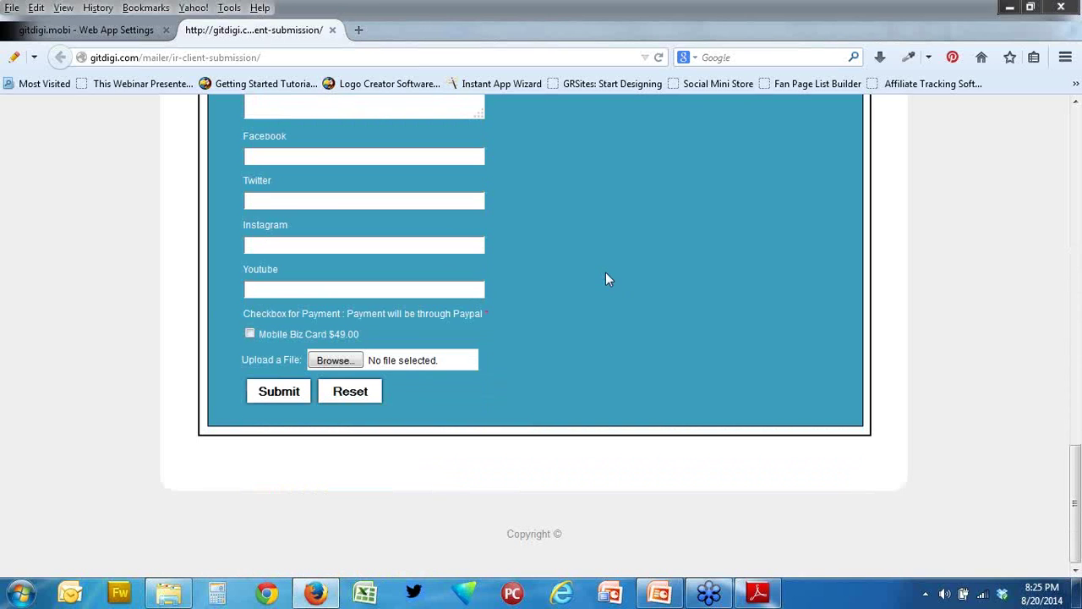
pyautogui.scroll(6, 605, 279)
pyautogui.scroll(5, 606, 279)
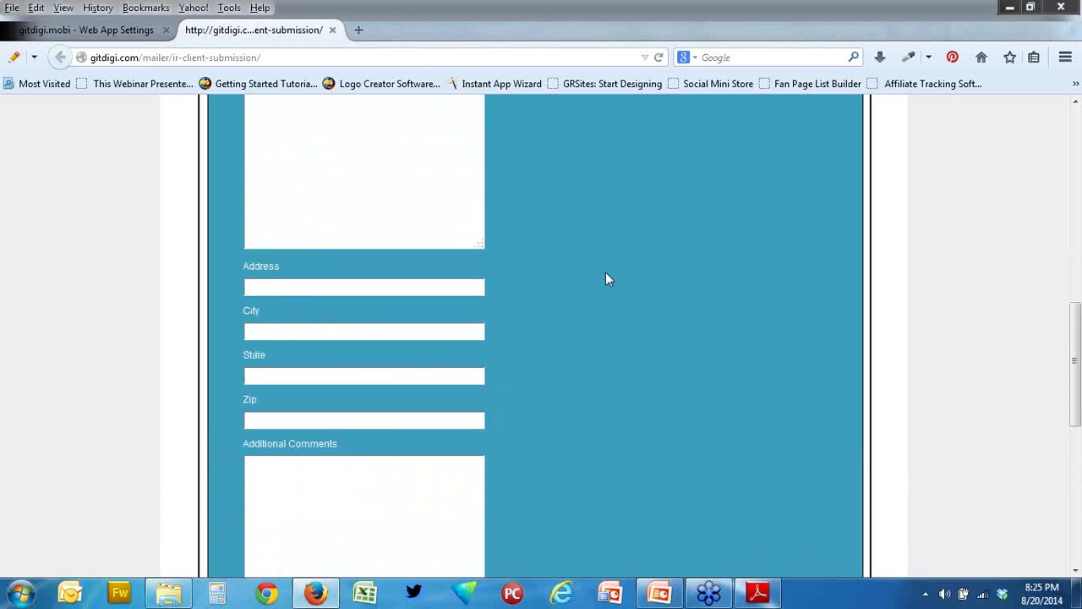
pyautogui.scroll(-6, 606, 279)
pyautogui.scroll(-3, 605, 279)
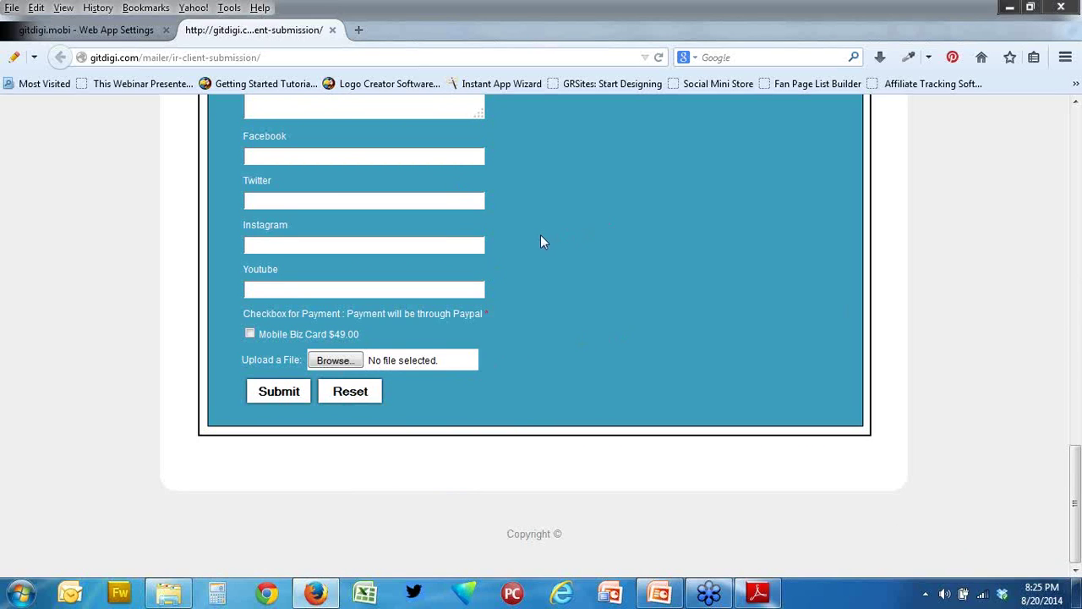
pyautogui.scroll(10, 541, 242)
pyautogui.scroll(5, 542, 240)
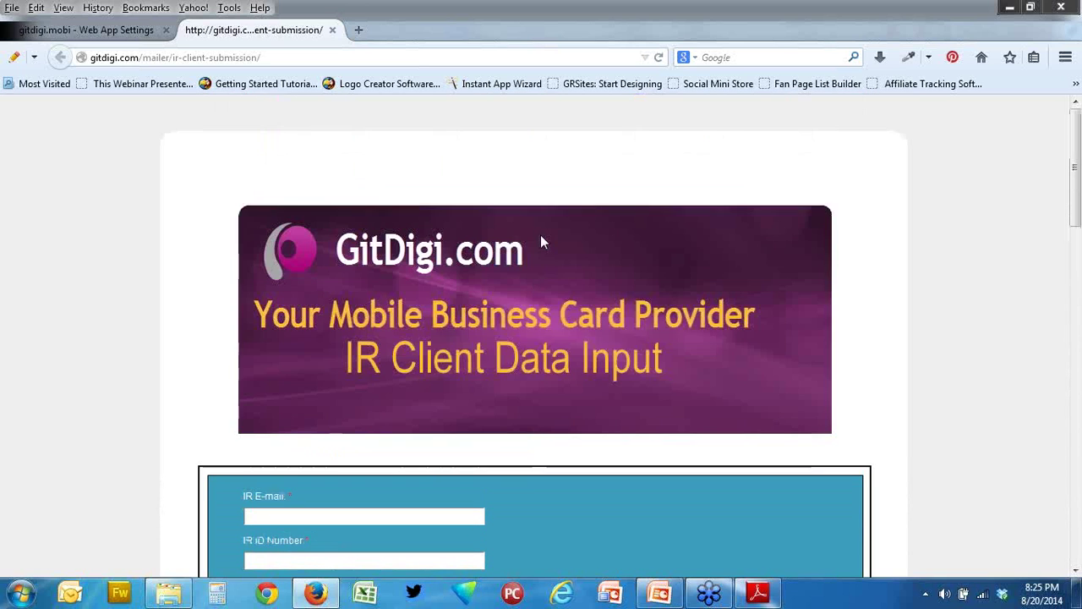
pyautogui.scroll(-4, 542, 240)
pyautogui.scroll(-10, 542, 241)
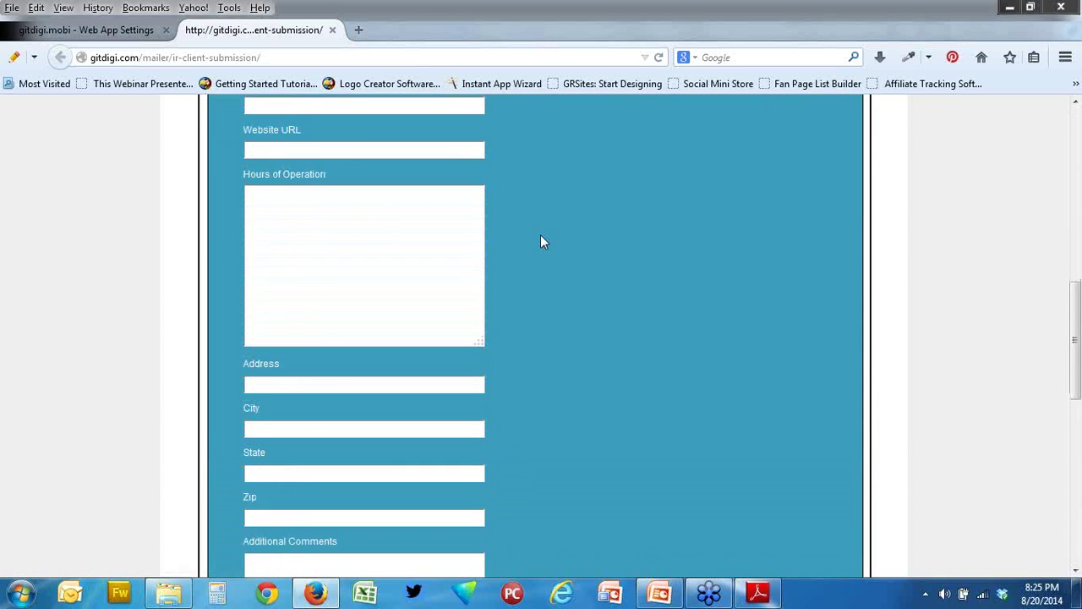
pyautogui.scroll(-3, 542, 242)
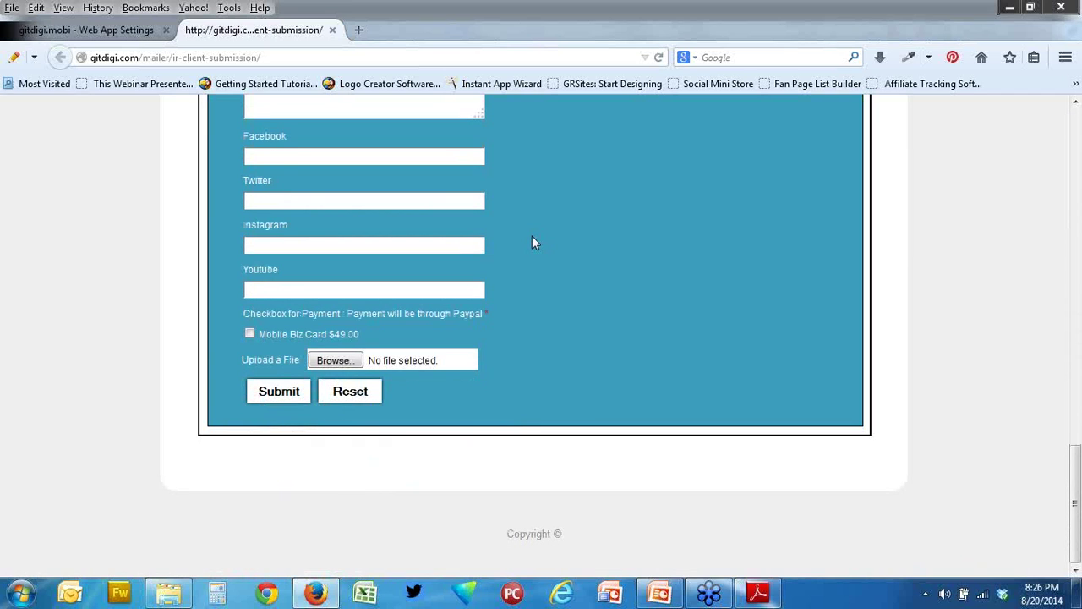
pyautogui.scroll(10, 532, 243)
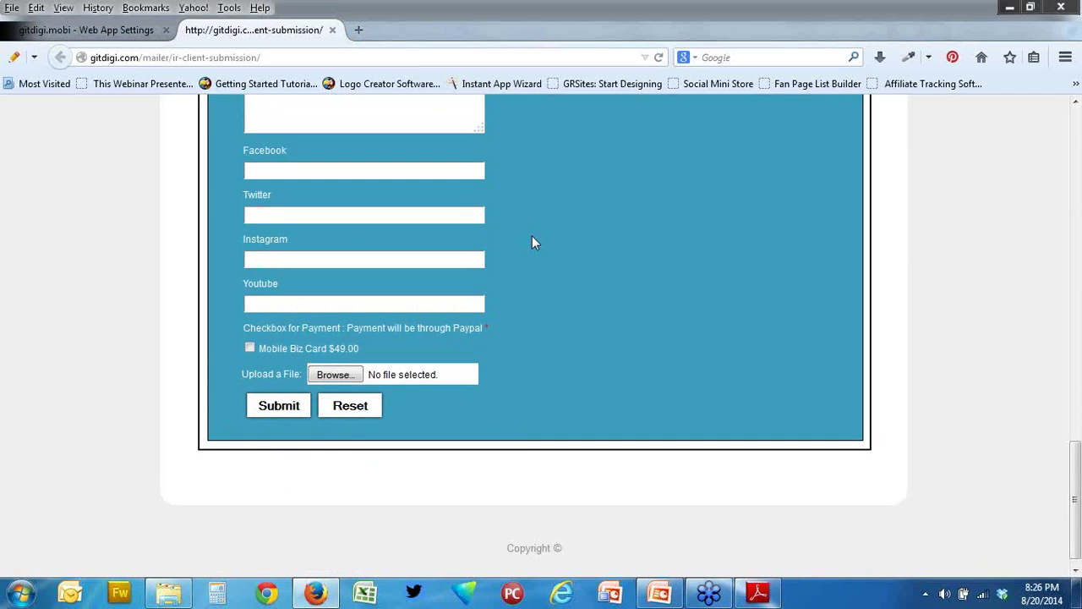
pyautogui.scroll(3, 532, 243)
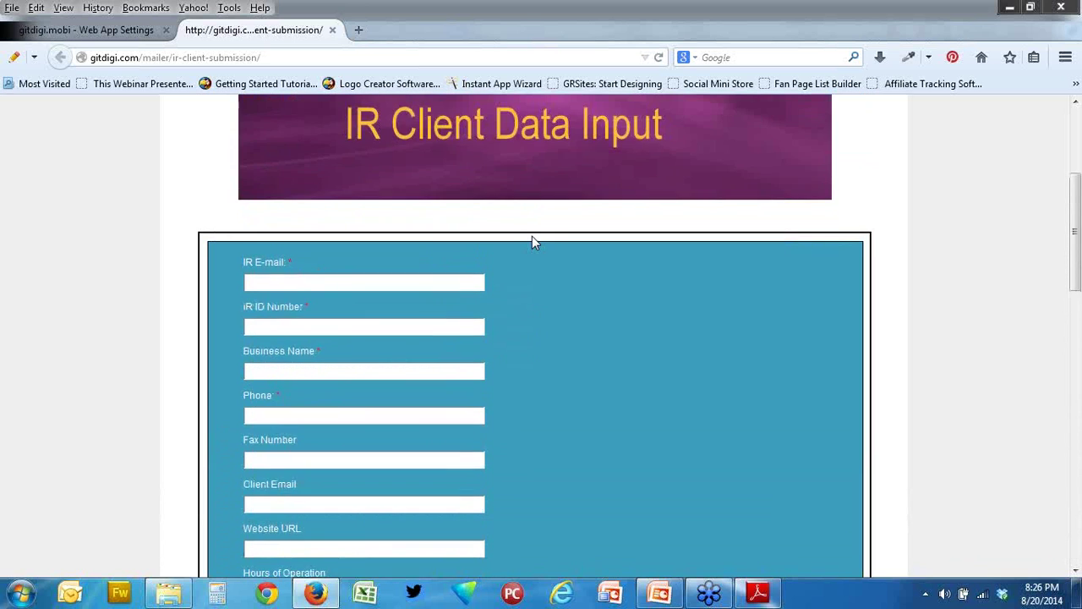
pyautogui.scroll(-3, 532, 242)
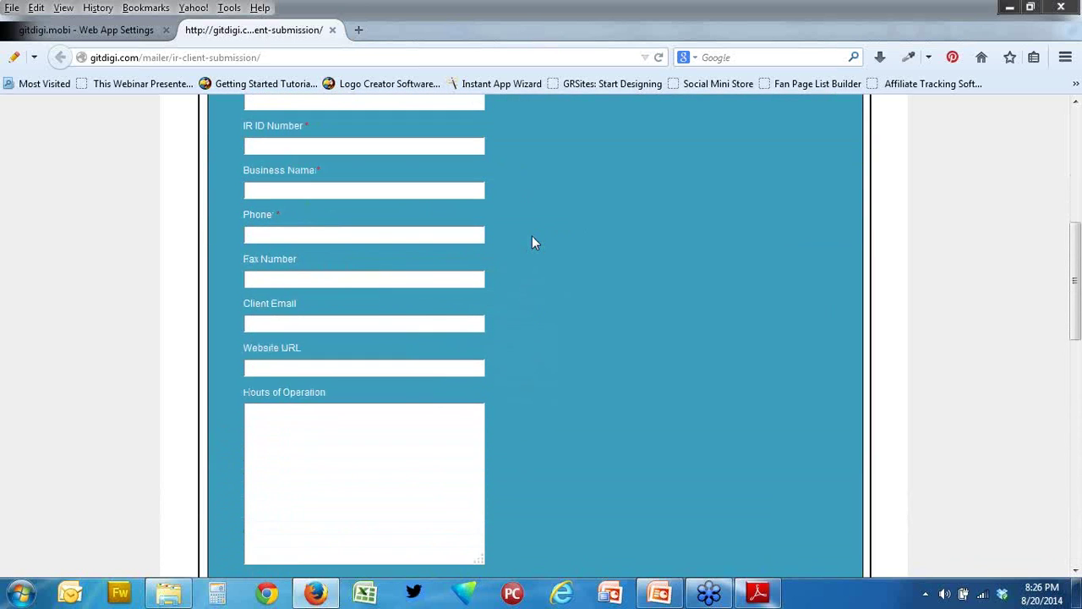
pyautogui.scroll(2, 532, 243)
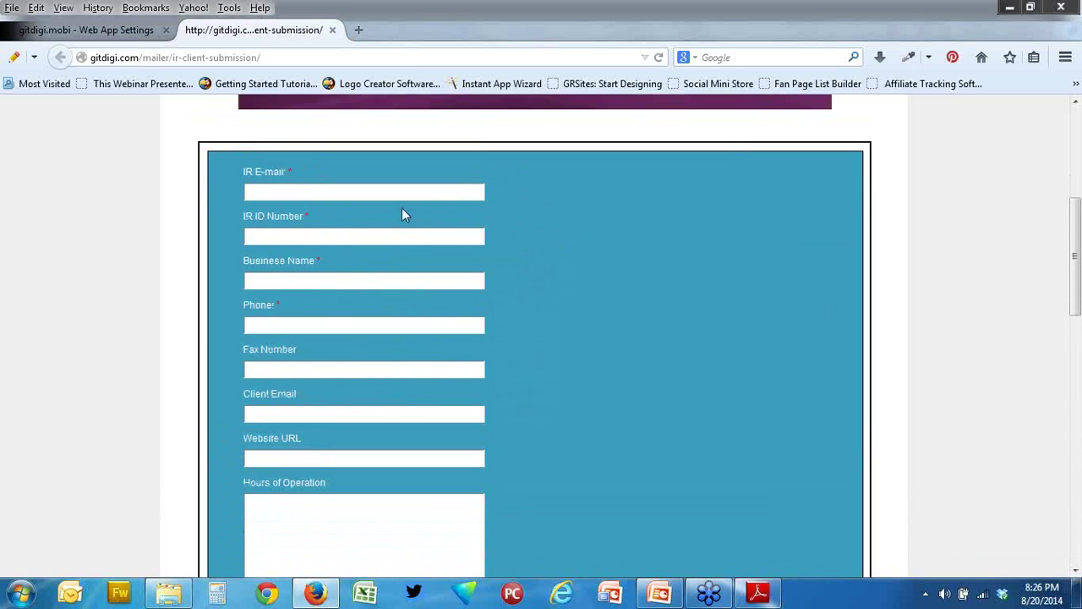
pyautogui.scroll(-8, 387, 203)
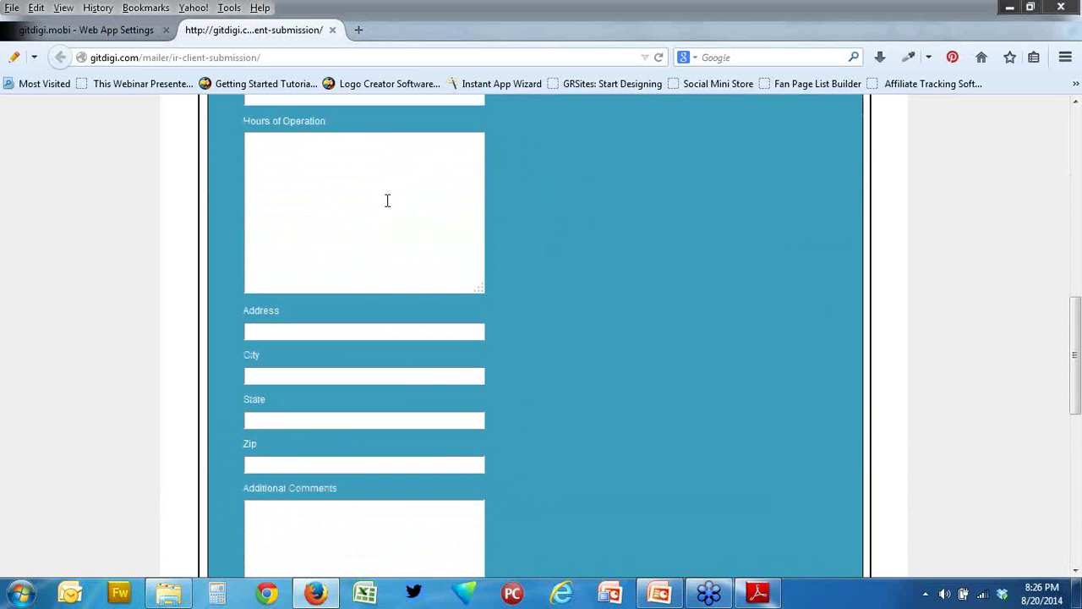
pyautogui.scroll(-12, 388, 200)
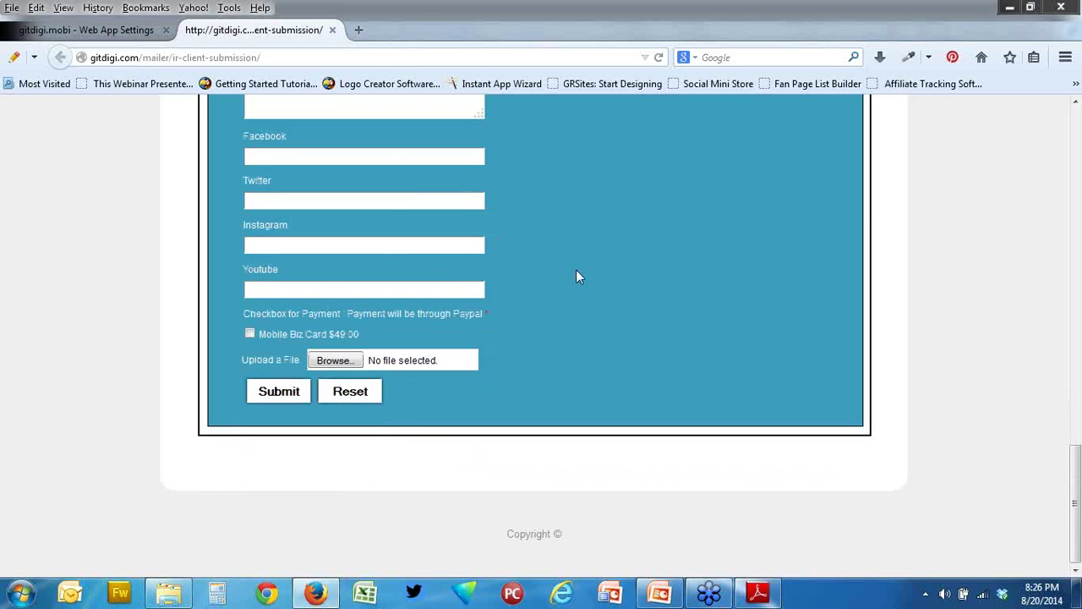
pyautogui.scroll(8, 570, 277)
pyautogui.scroll(10, 569, 272)
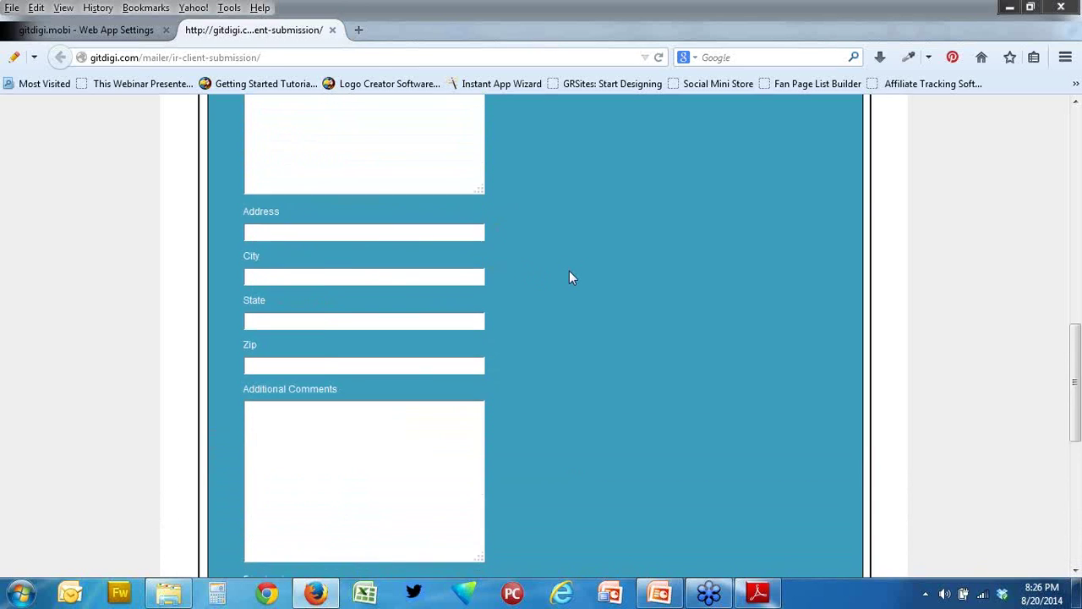
pyautogui.scroll(6, 568, 272)
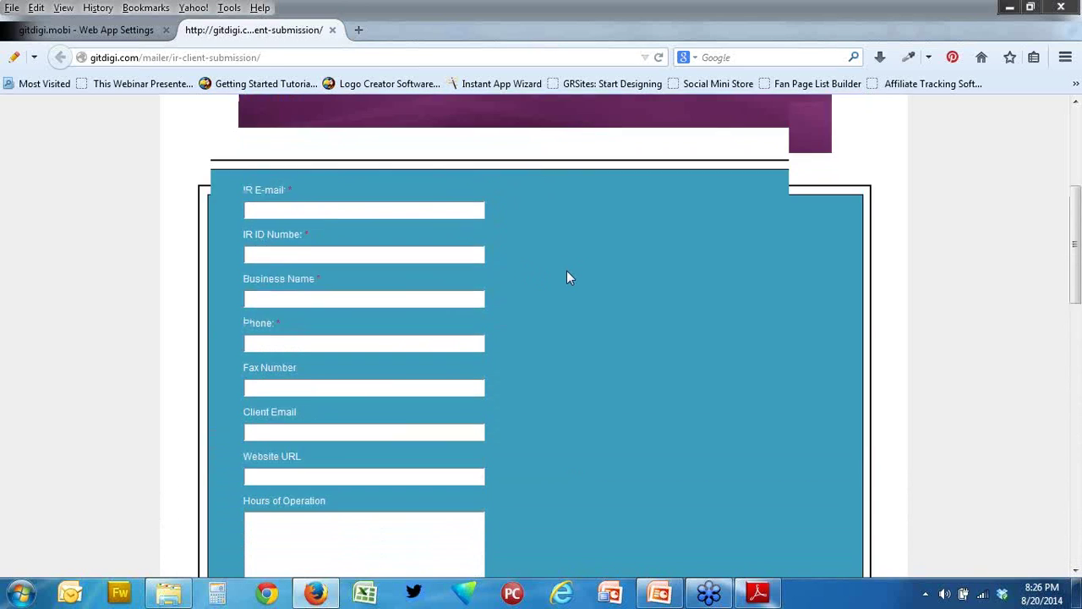
pyautogui.scroll(-6, 567, 272)
pyautogui.scroll(-5, 569, 278)
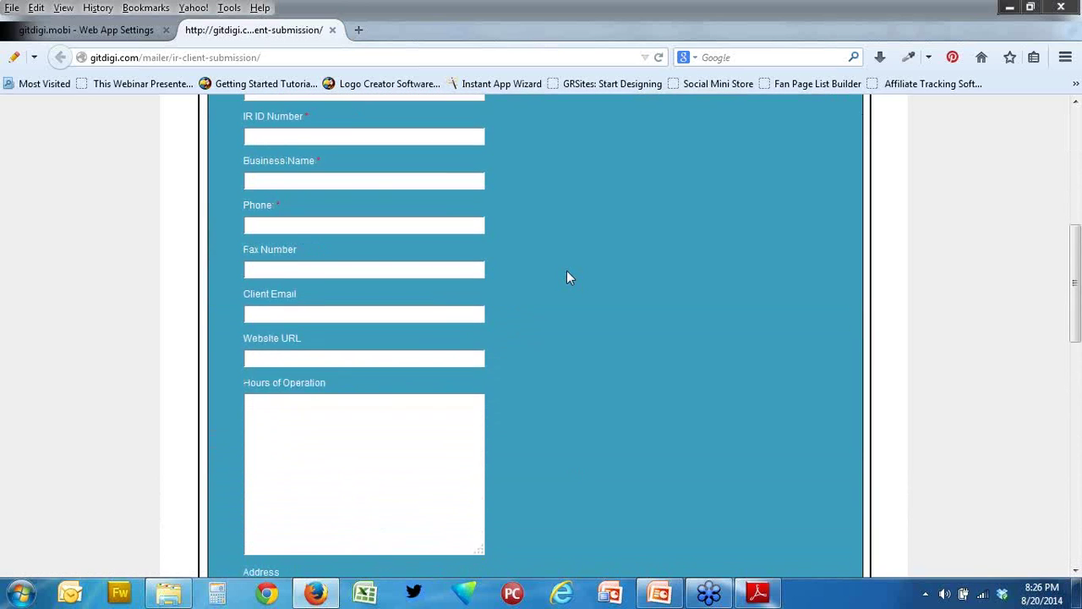
pyautogui.scroll(-3, 566, 278)
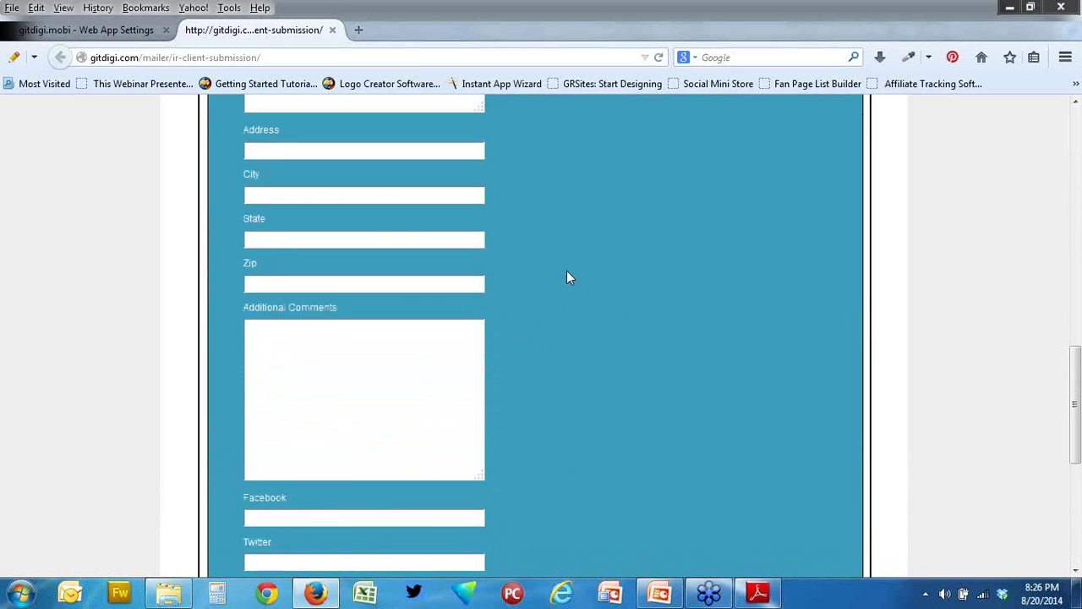
pyautogui.scroll(-5, 567, 279)
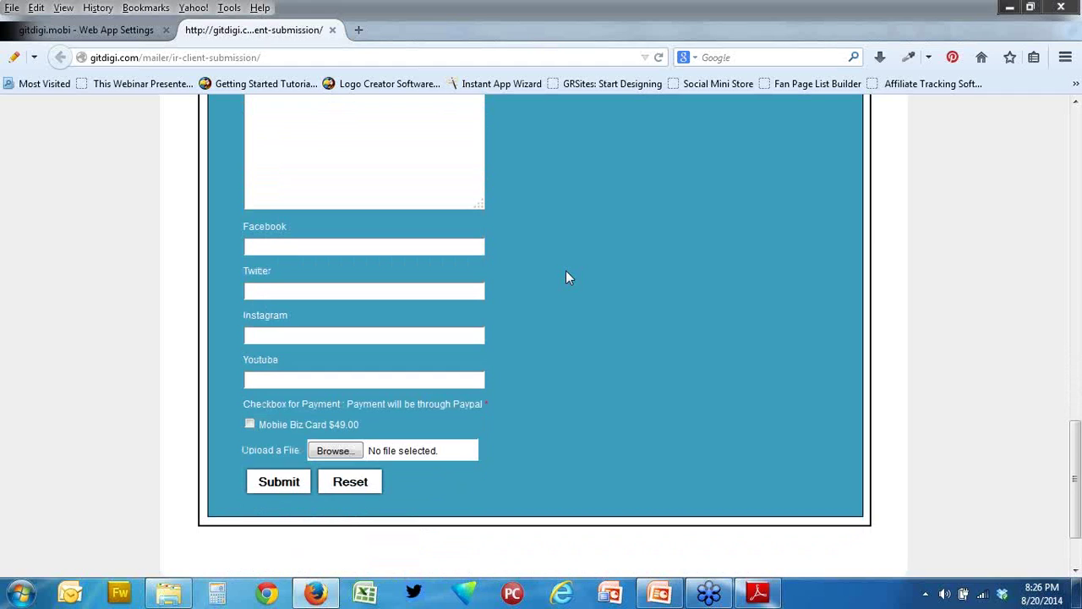
pyautogui.scroll(5, 553, 267)
pyautogui.scroll(6, 532, 185)
pyautogui.scroll(3, 529, 185)
pyautogui.scroll(2, 529, 185)
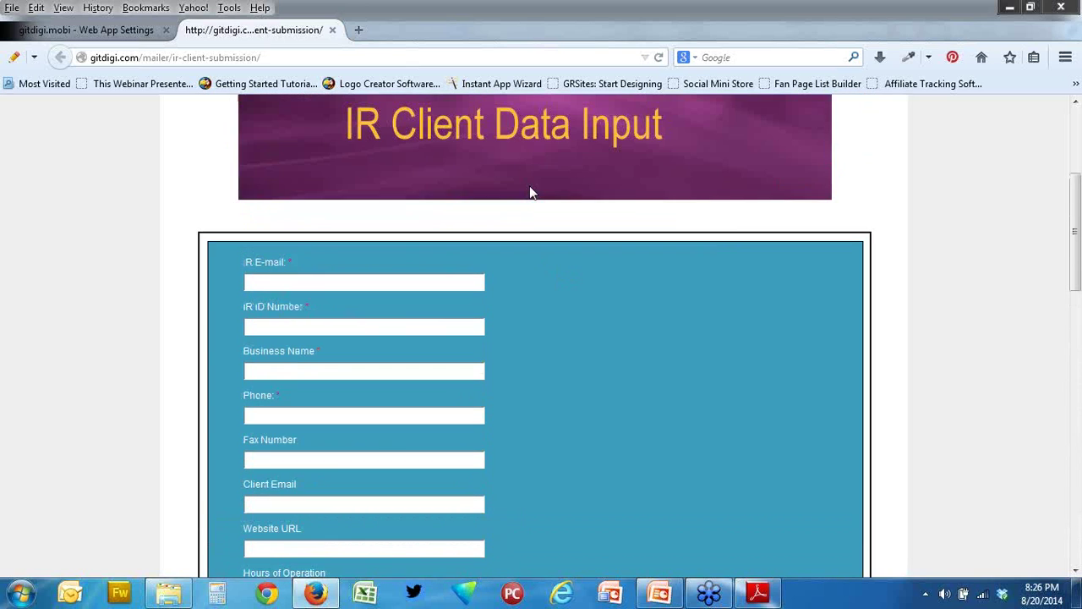
pyautogui.scroll(-5, 518, 194)
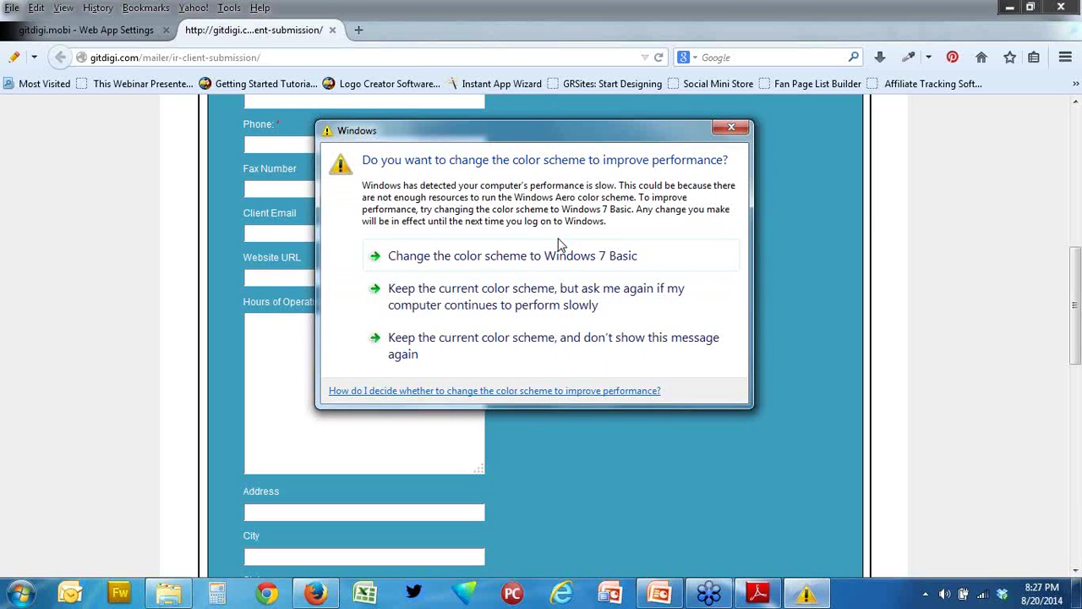
# - Switch Windows to the Windows 7 Basic colour scheme and close the sales-rep folder
pyautogui.click(499, 266)
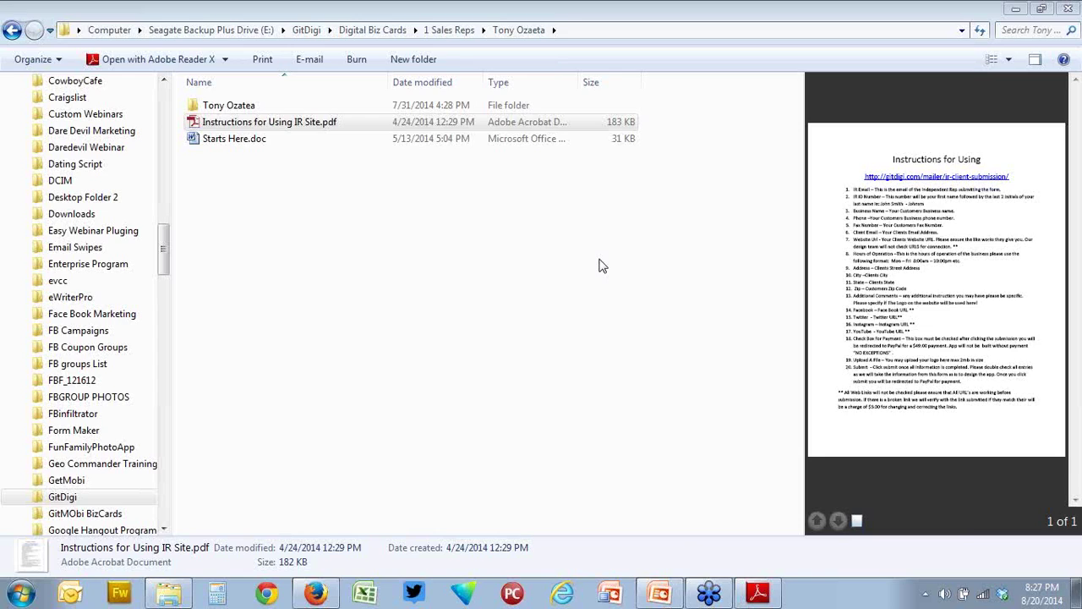
pyautogui.click(1068, 10)
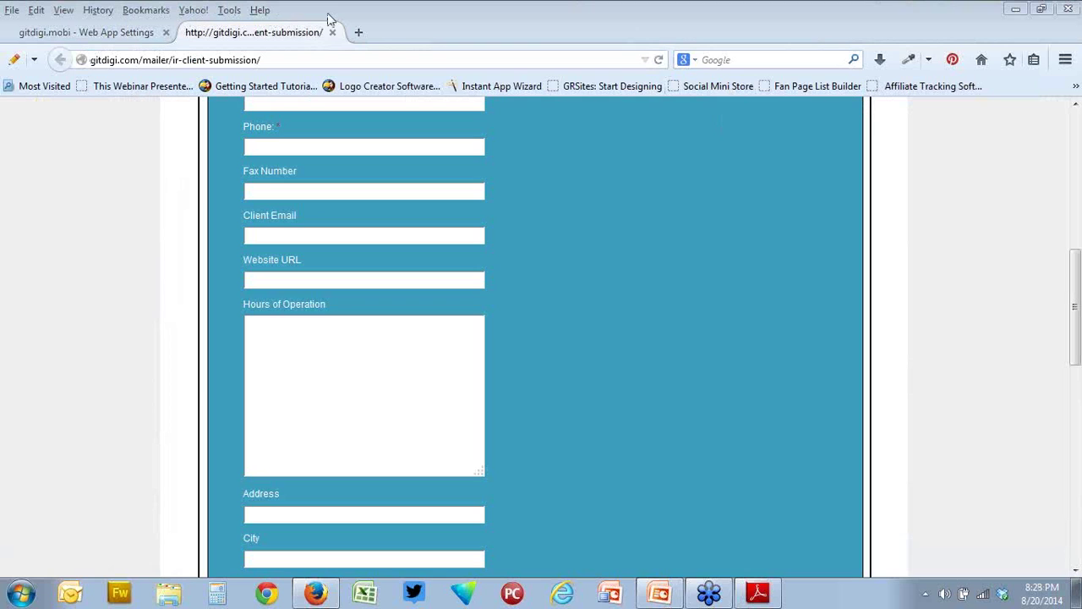
# - Return to the web app settings page, then bring the PowerPoint training deck forward at slide 5
pyautogui.click(132, 36)
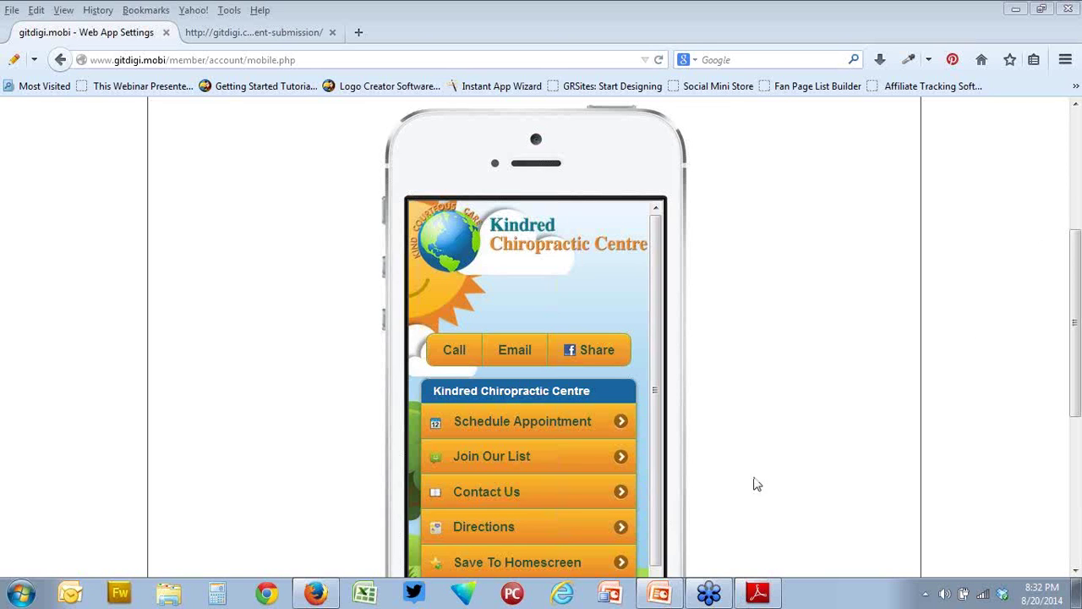
pyautogui.click(676, 596)
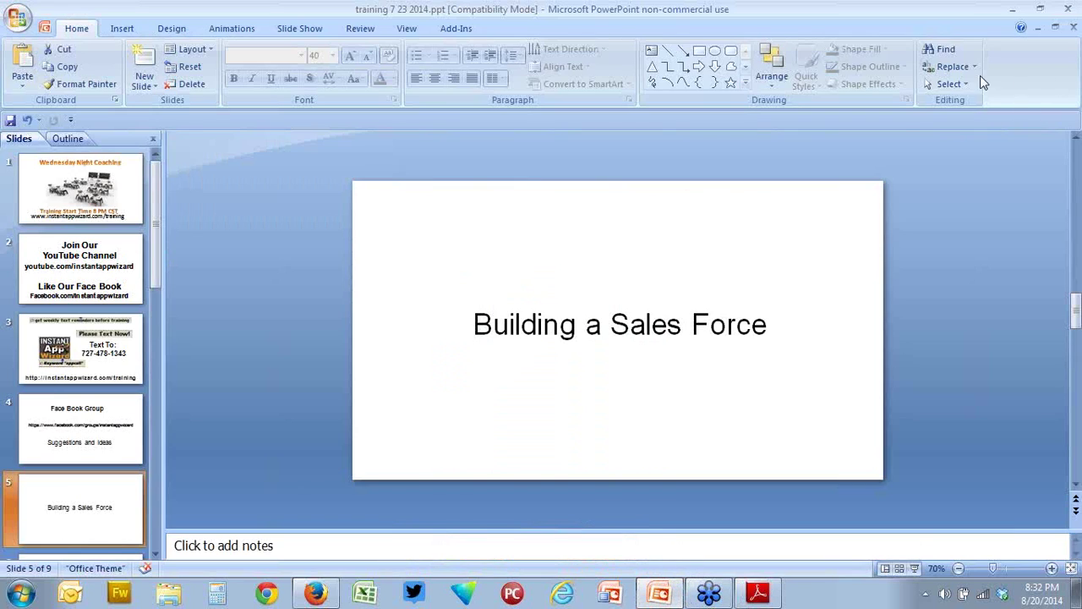
# - Minimize the training deck and maximize KineticTextDomination at slide 3, Digital Business Cards
pyautogui.click(1033, 28)
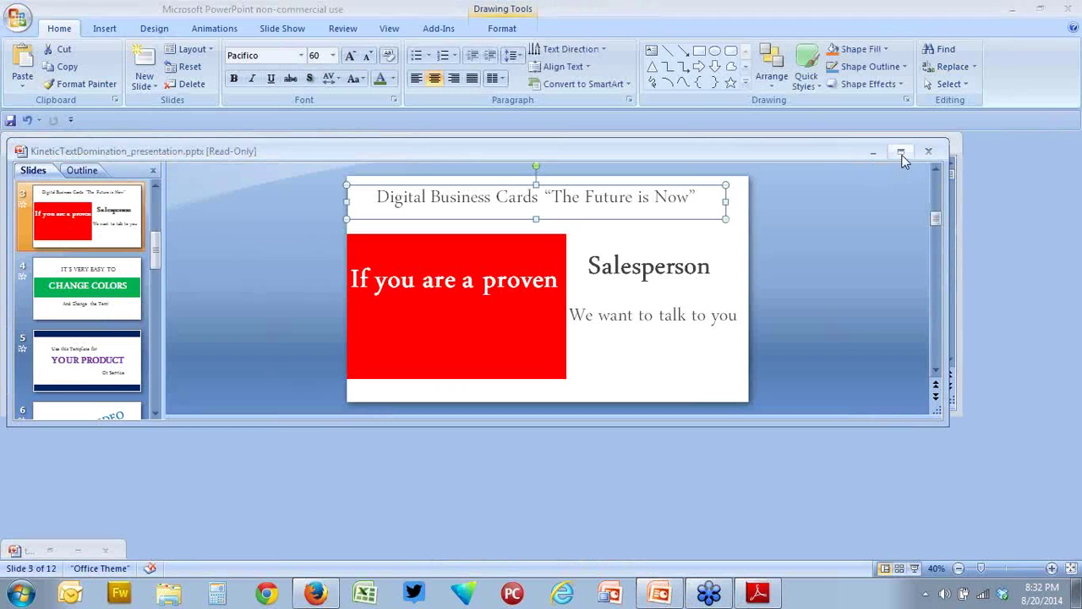
pyautogui.click(900, 151)
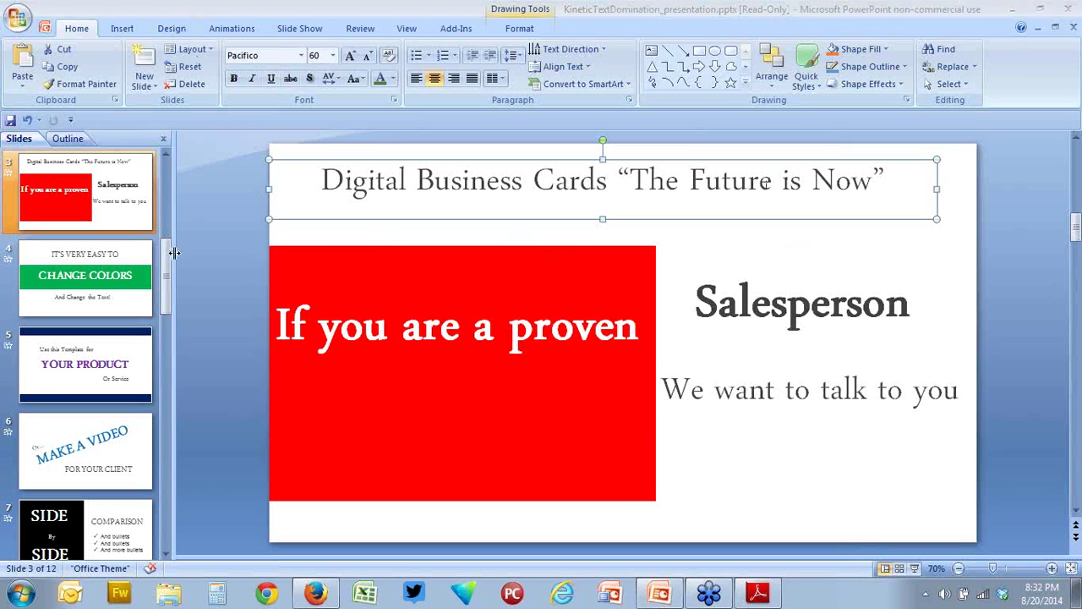
pyautogui.click(164, 172)
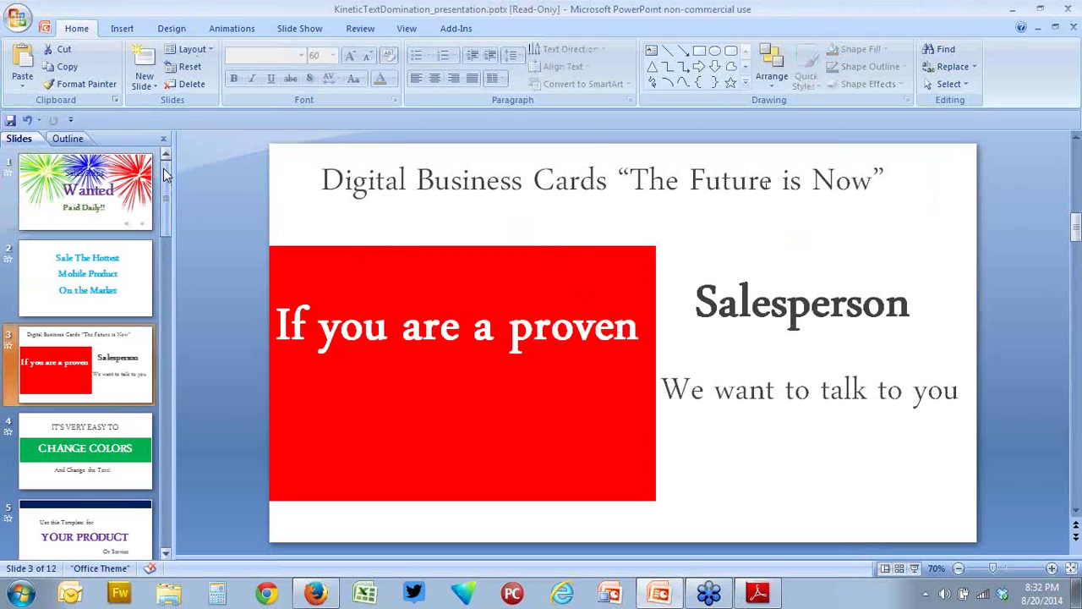
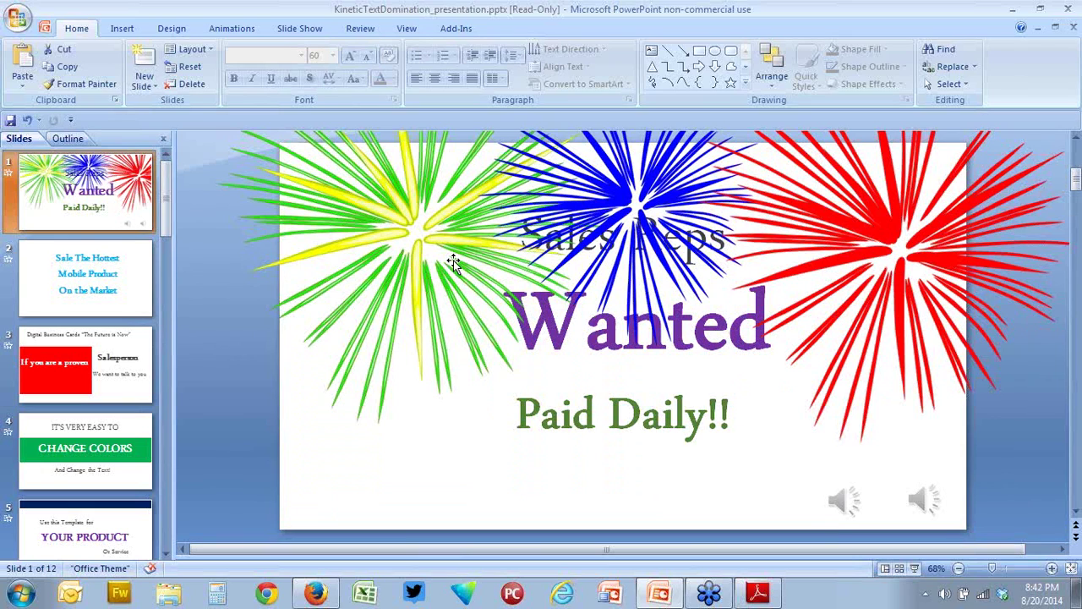
# - Launch Outlook, accept the security warning and open the GitDigi Resellers folder
pyautogui.click(70, 592)
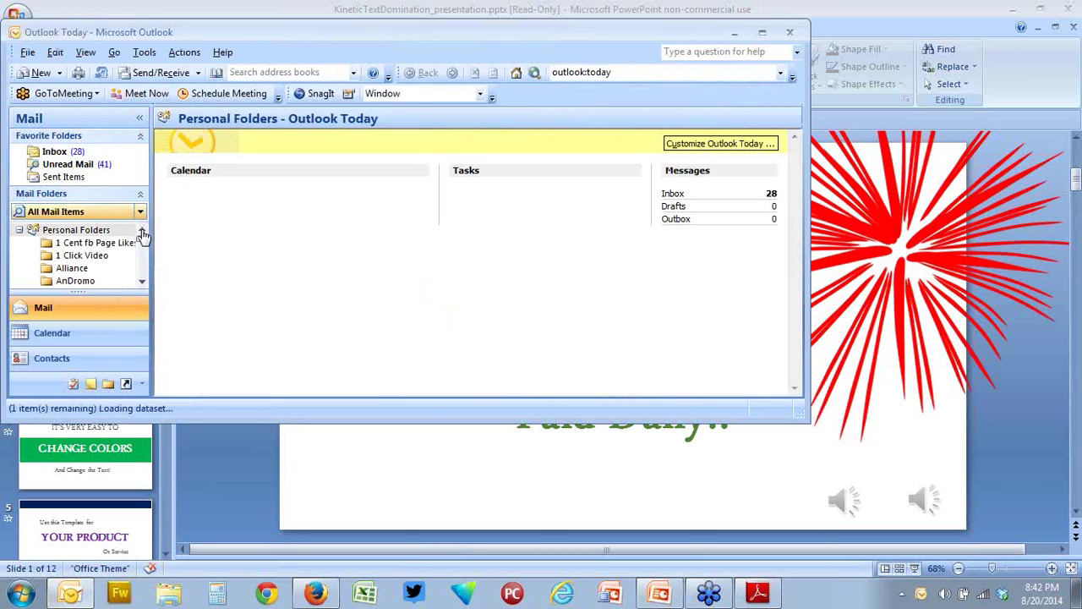
pyautogui.moveTo(143, 240); pyautogui.dragTo(145, 256)
pyautogui.click(508, 338)
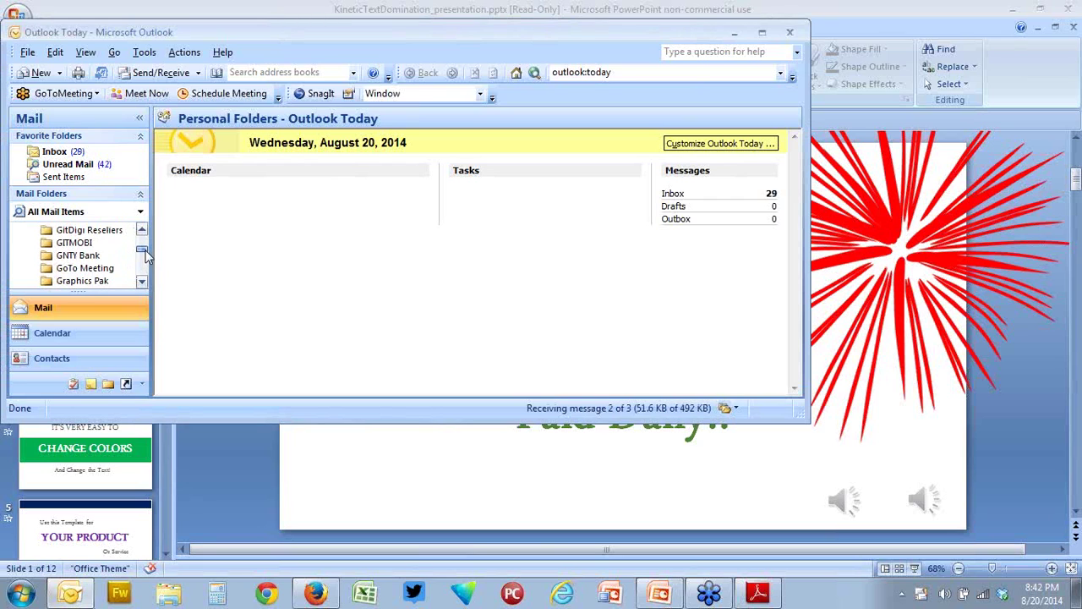
pyautogui.click(97, 232)
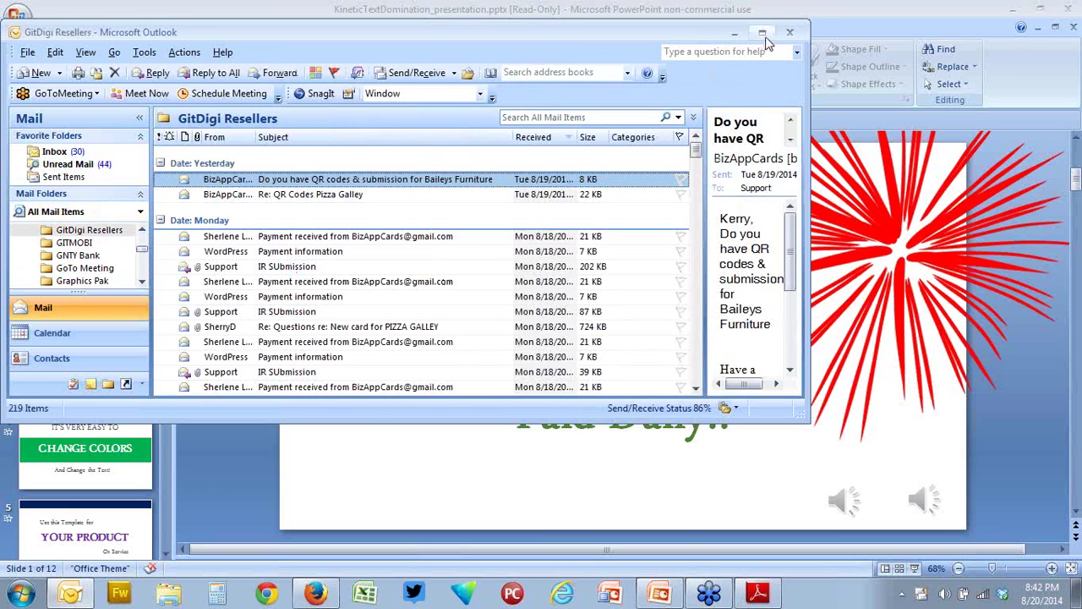
# - Maximize Outlook and open the IR SUbmission message in its own window
pyautogui.click(762, 32)
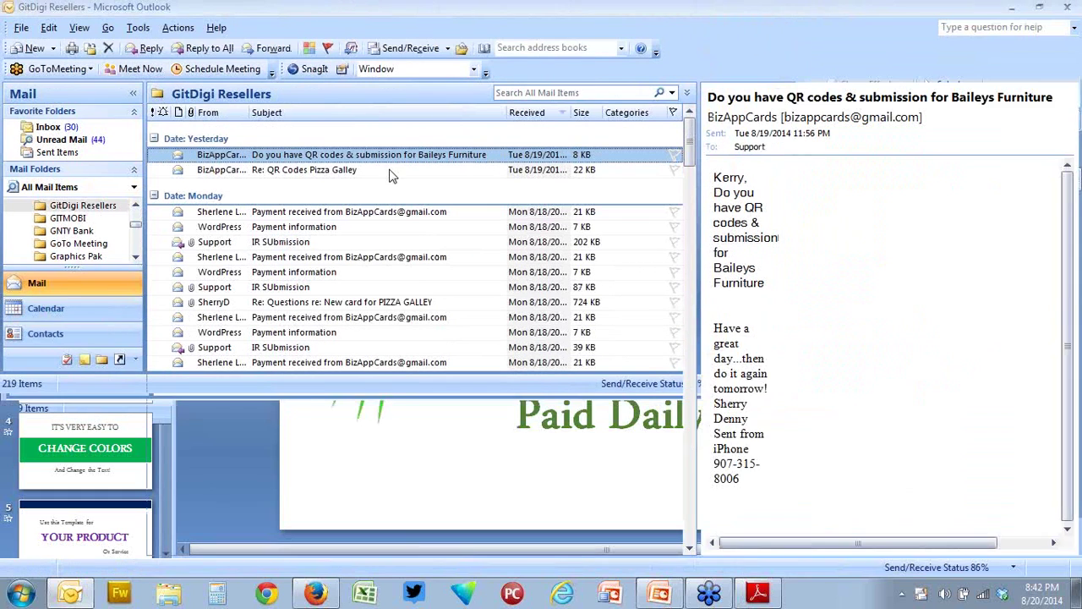
pyautogui.click(298, 244)
pyautogui.doubleClick(296, 245)
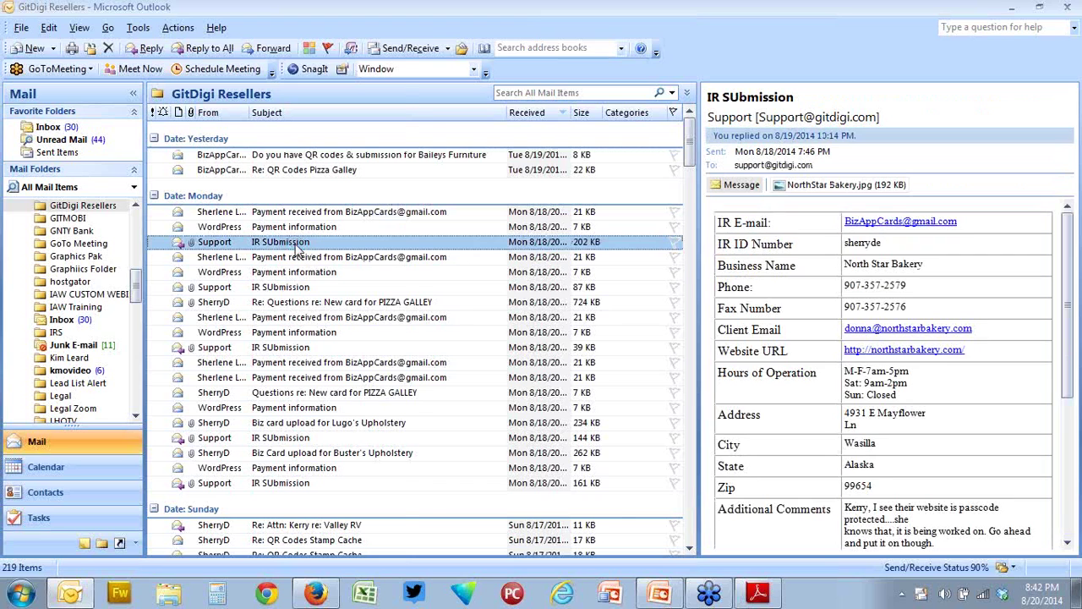
pyautogui.moveTo(602, 55); pyautogui.dragTo(339, 30)
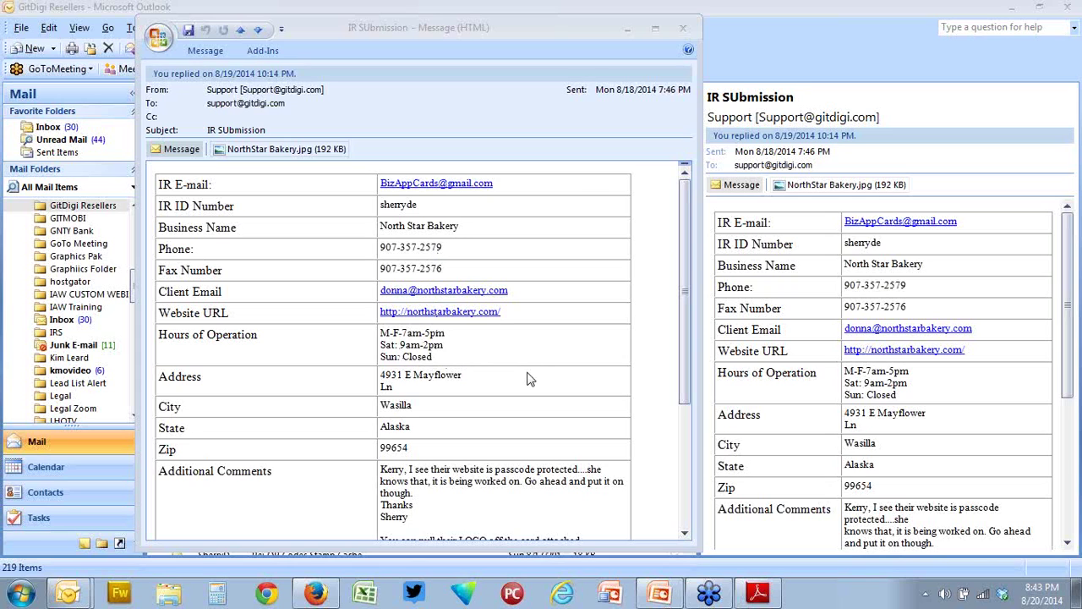
# - Scroll down the message and open the attached NorthStar Bakery.jpg business card image
pyautogui.moveTo(679, 352); pyautogui.dragTo(684, 425)
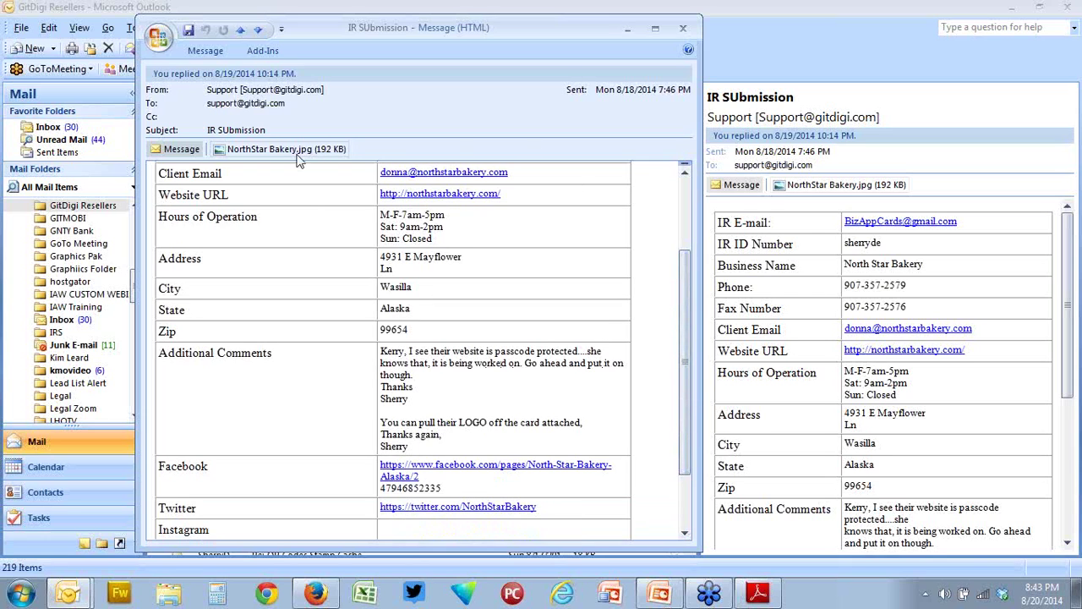
pyautogui.click(260, 149)
pyautogui.doubleClick(260, 149)
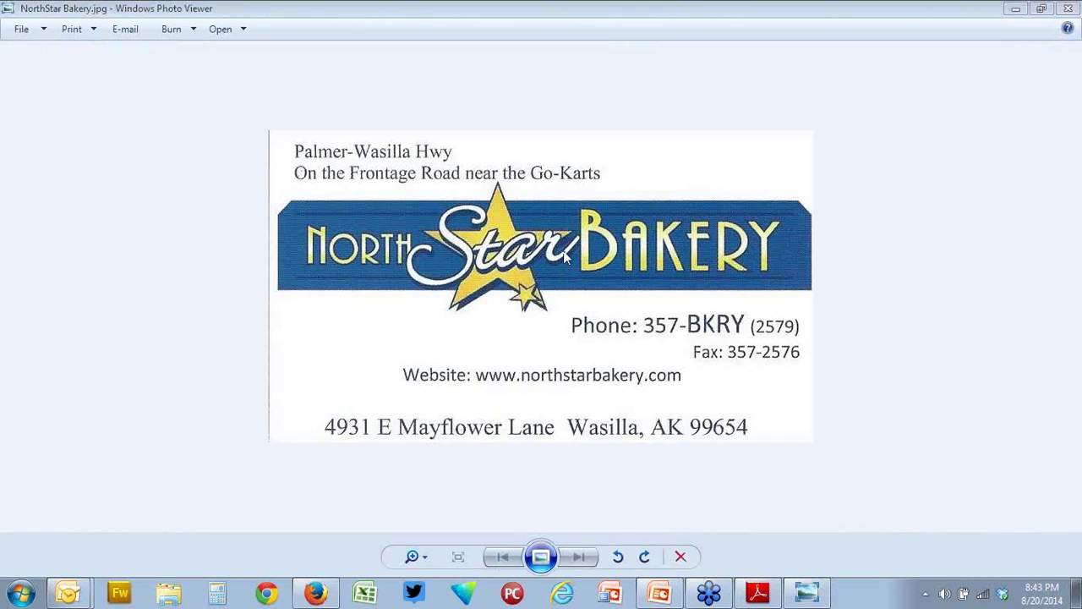
pyautogui.click(1067, 9)
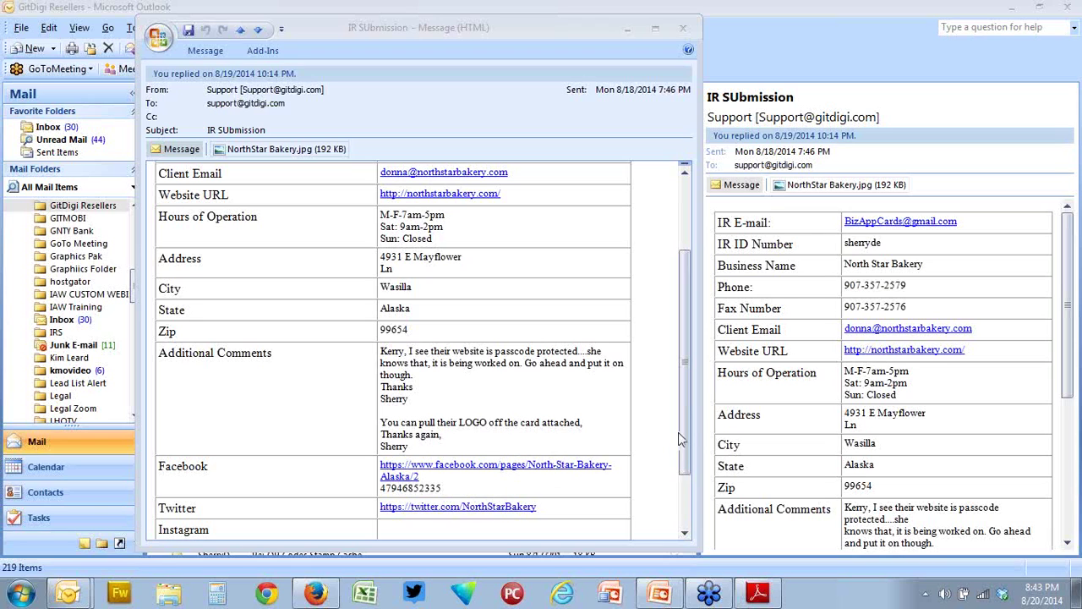
# - Review the IR SUbmission form fields, then bring up the gitdigi.mobi Web App Settings page
pyautogui.moveTo(686, 420); pyautogui.dragTo(682, 339)
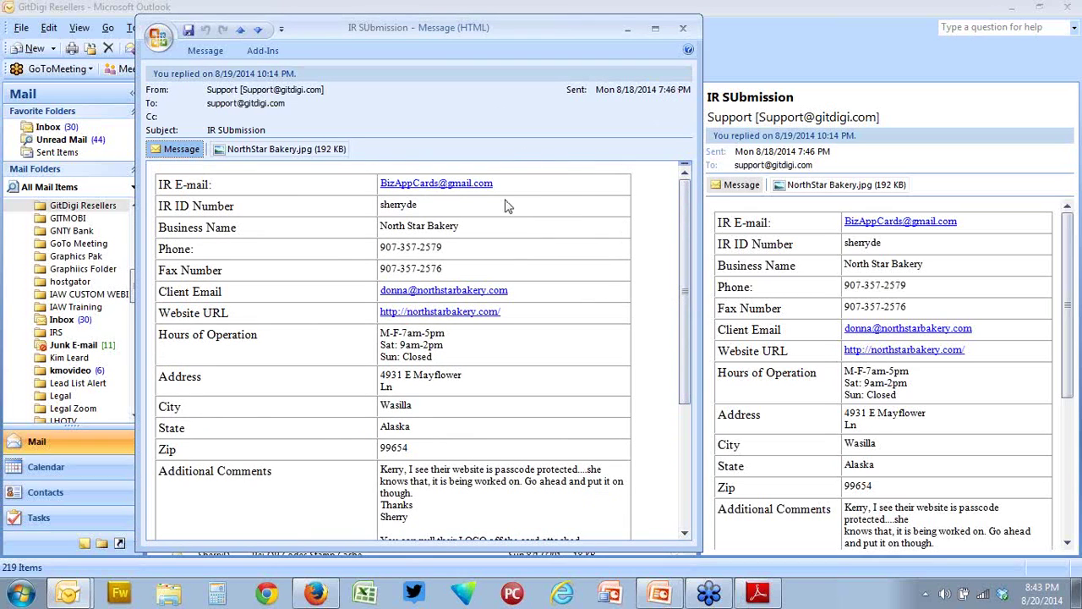
pyautogui.scroll(-5, 508, 253)
pyautogui.scroll(5, 509, 256)
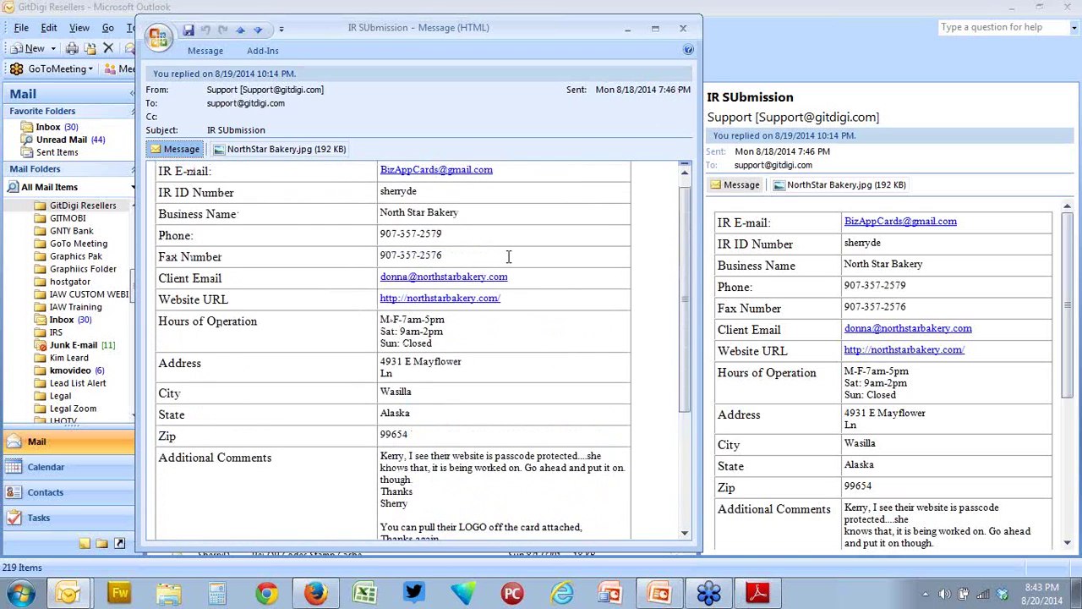
pyautogui.scroll(1, 508, 256)
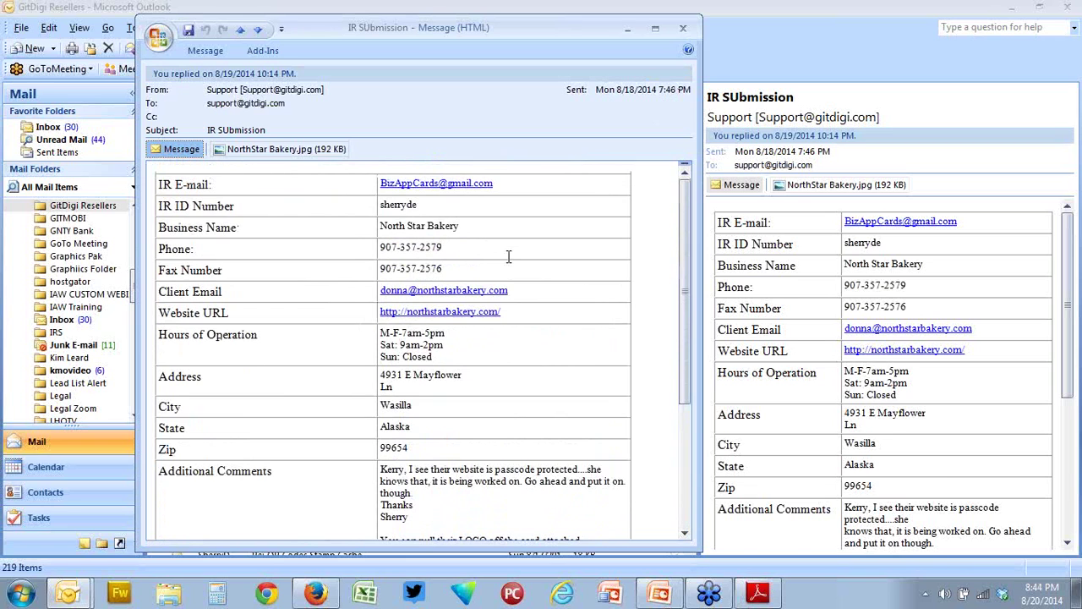
pyautogui.scroll(-5, 508, 256)
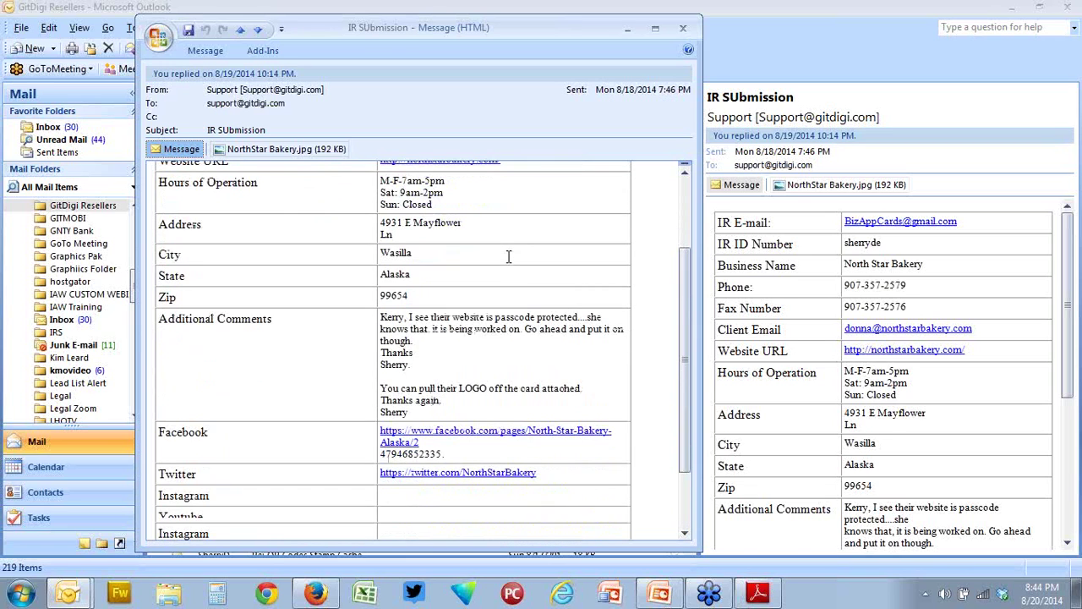
pyautogui.scroll(5, 508, 256)
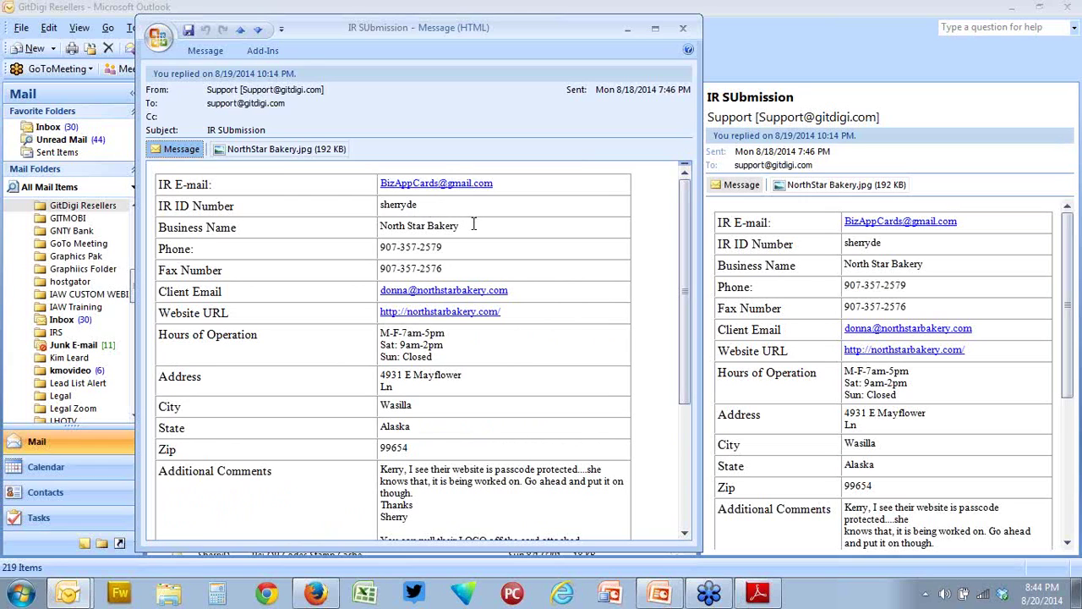
pyautogui.click(316, 593)
# - Show the Content sections and expand Business Info / Location(s)
pyautogui.scroll(3, 519, 266)
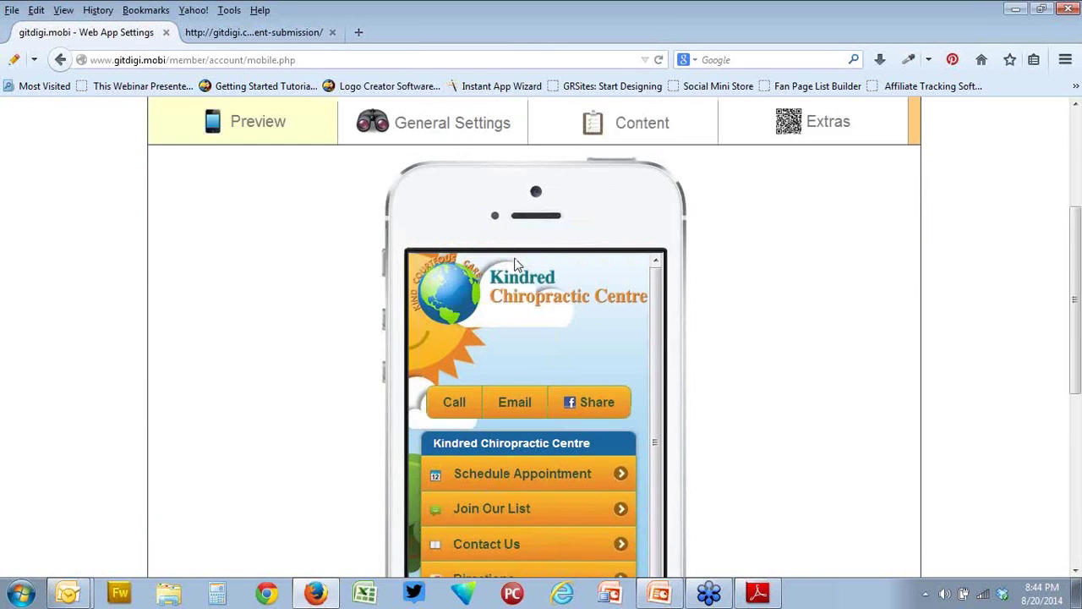
pyautogui.click(647, 254)
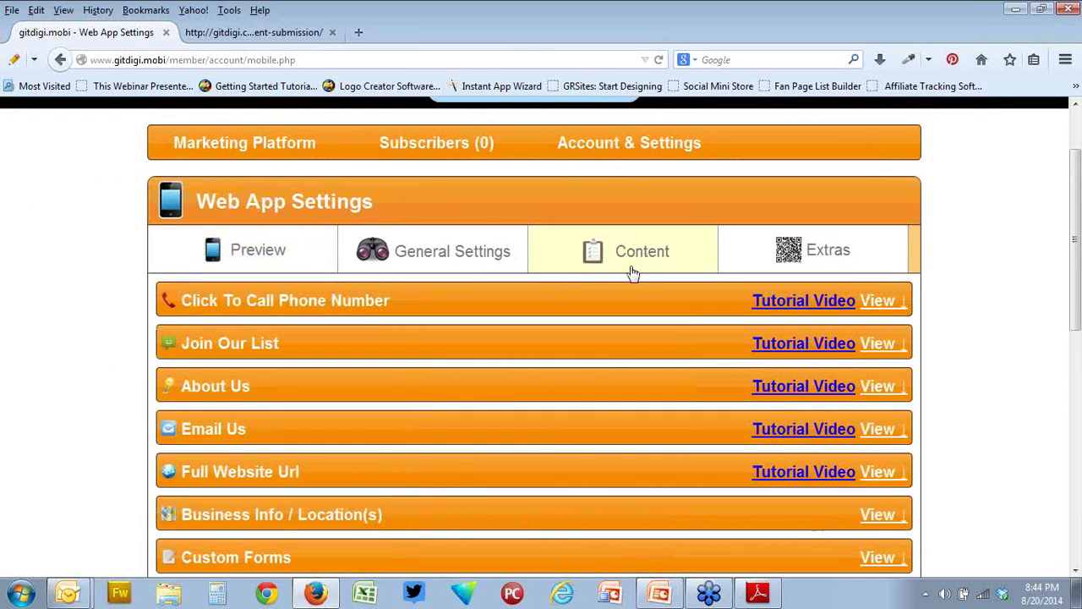
pyautogui.scroll(-4, 633, 273)
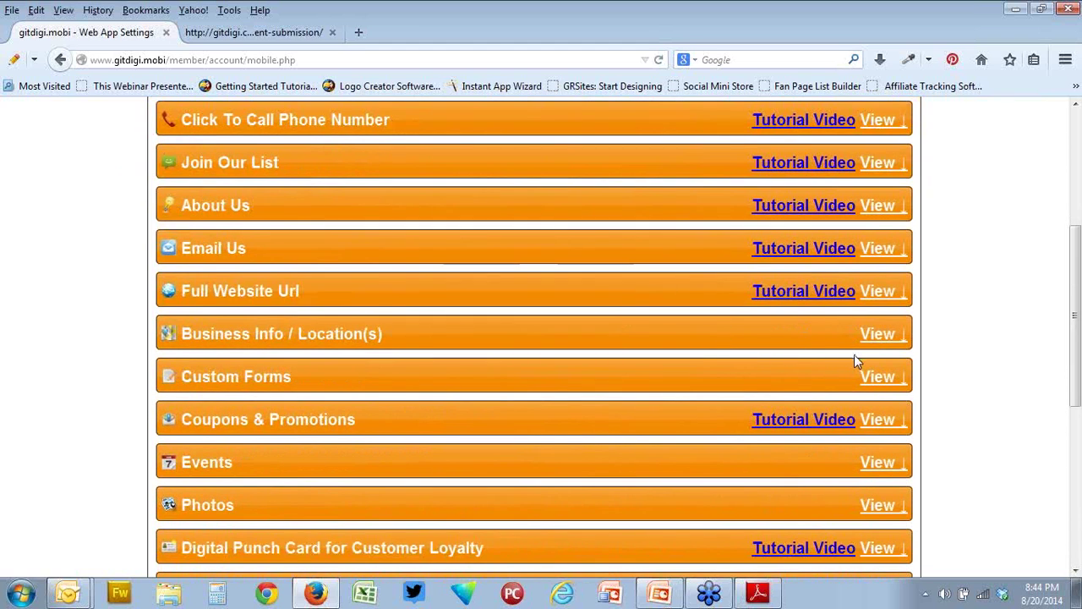
pyautogui.click(871, 344)
# - Review the saved phone, hours, address and map, then return to the top
pyautogui.scroll(-3, 639, 328)
pyautogui.scroll(2, 634, 323)
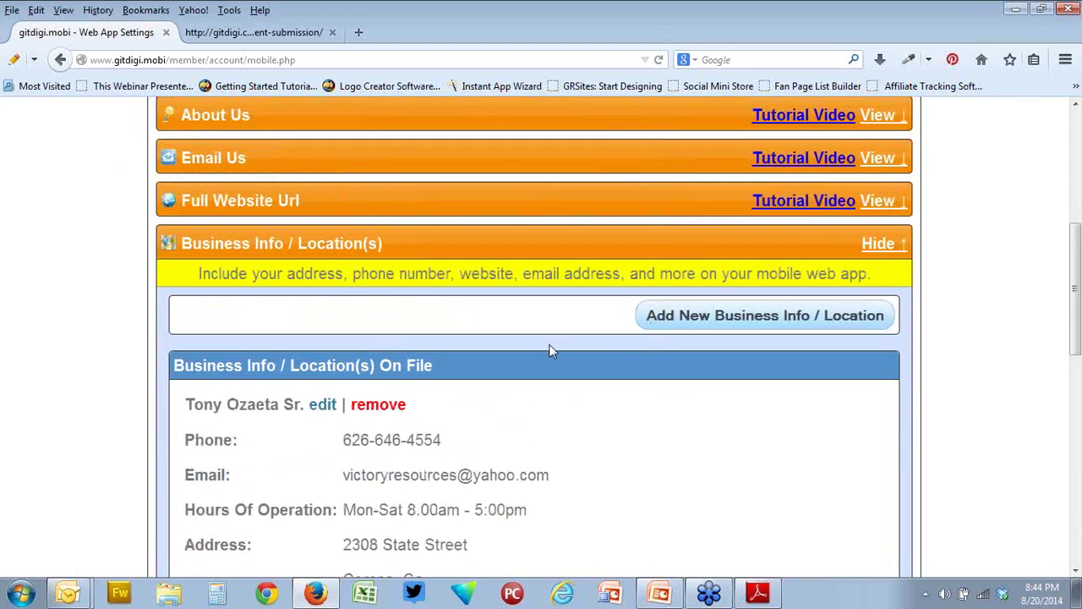
pyautogui.scroll(-2, 440, 338)
pyautogui.click(320, 317)
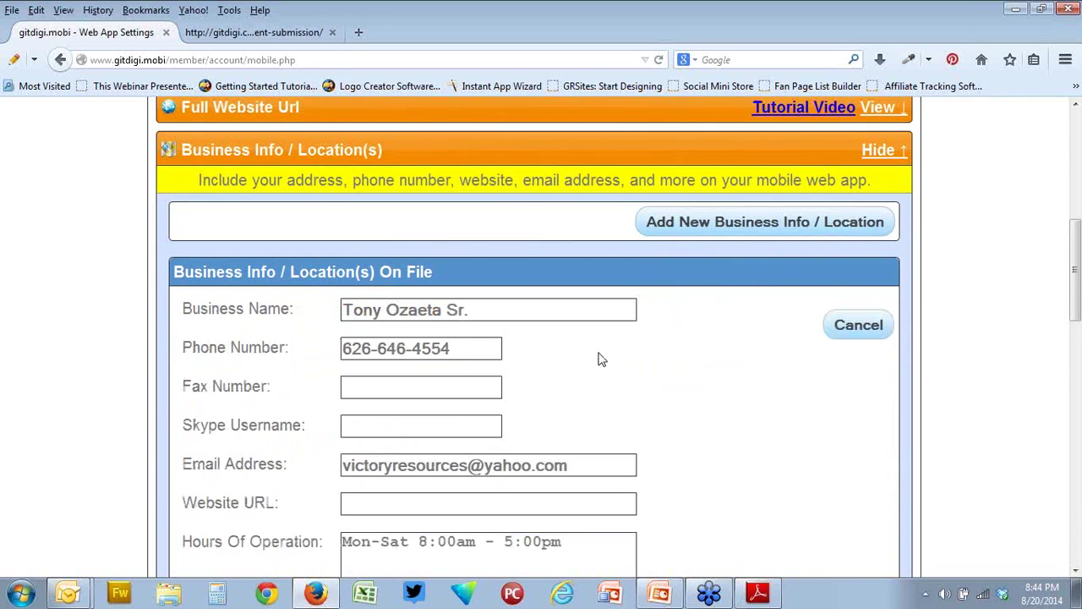
pyautogui.scroll(-4, 669, 370)
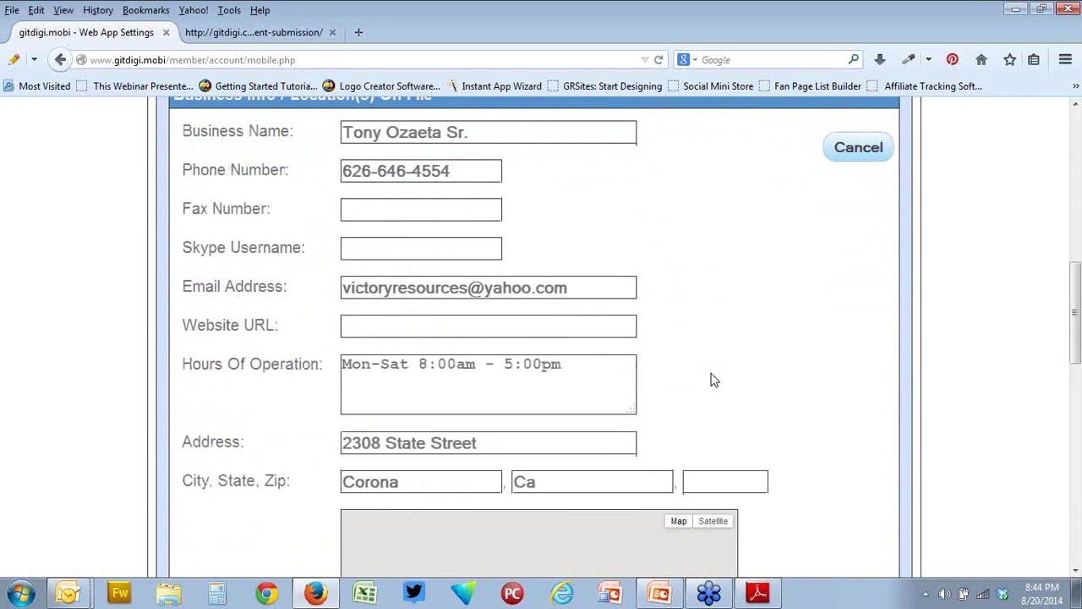
pyautogui.scroll(-2, 713, 380)
pyautogui.scroll(-2, 713, 380)
pyautogui.scroll(2, 712, 376)
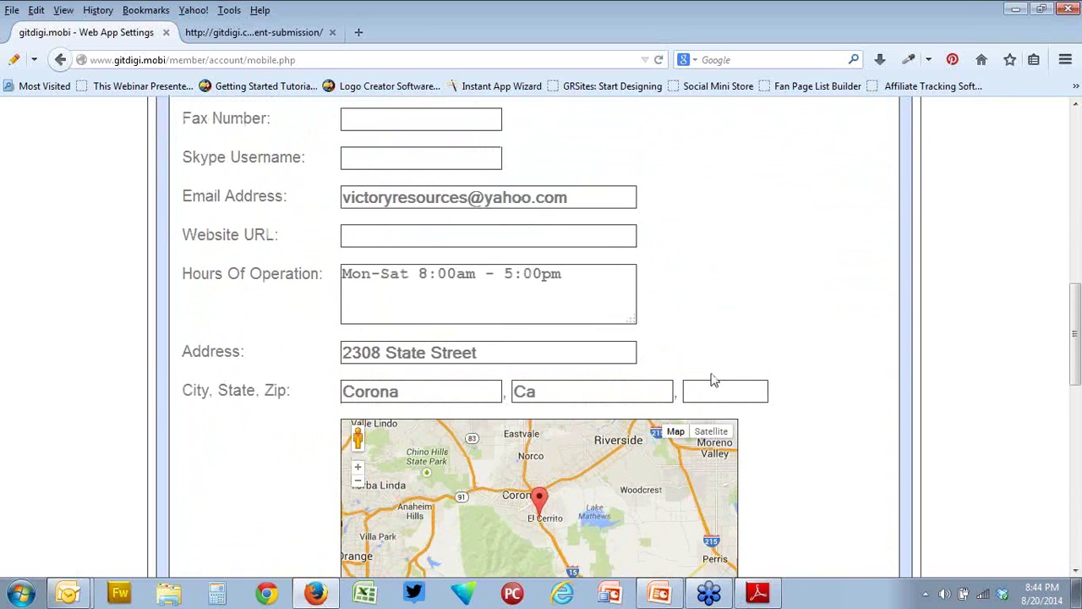
pyautogui.scroll(-2, 712, 379)
pyautogui.scroll(3, 710, 372)
pyautogui.scroll(1, 711, 372)
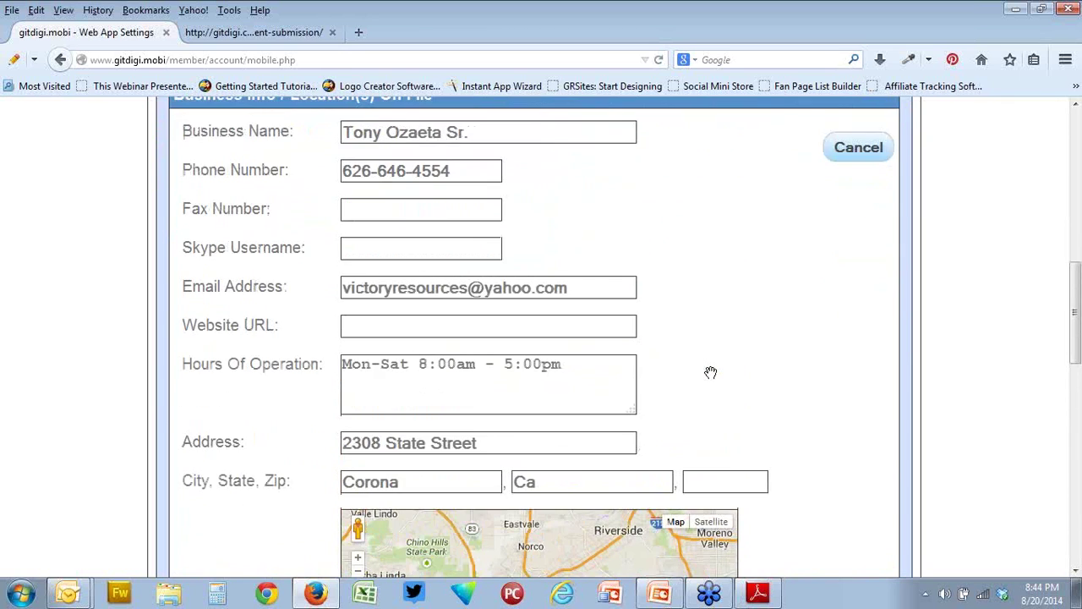
pyautogui.scroll(-6, 710, 372)
pyautogui.scroll(2, 713, 372)
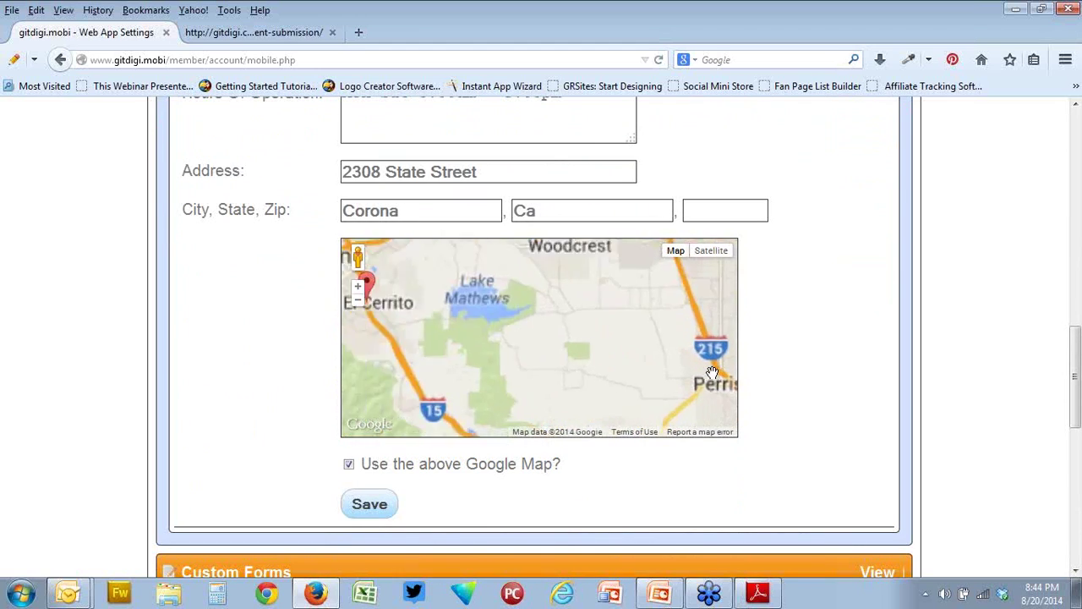
pyautogui.scroll(-2, 621, 368)
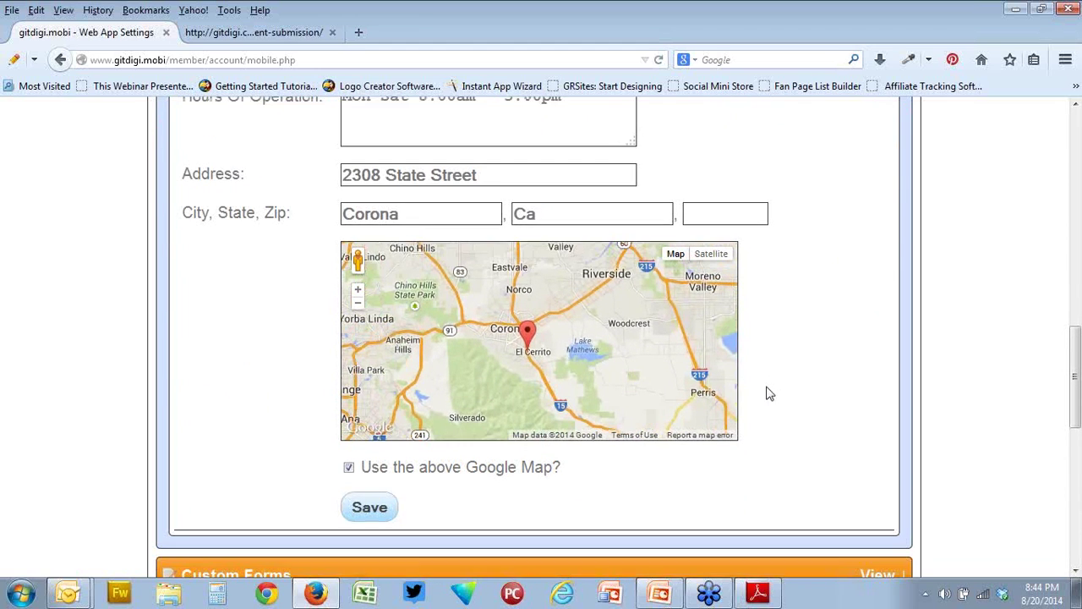
pyautogui.scroll(3, 769, 393)
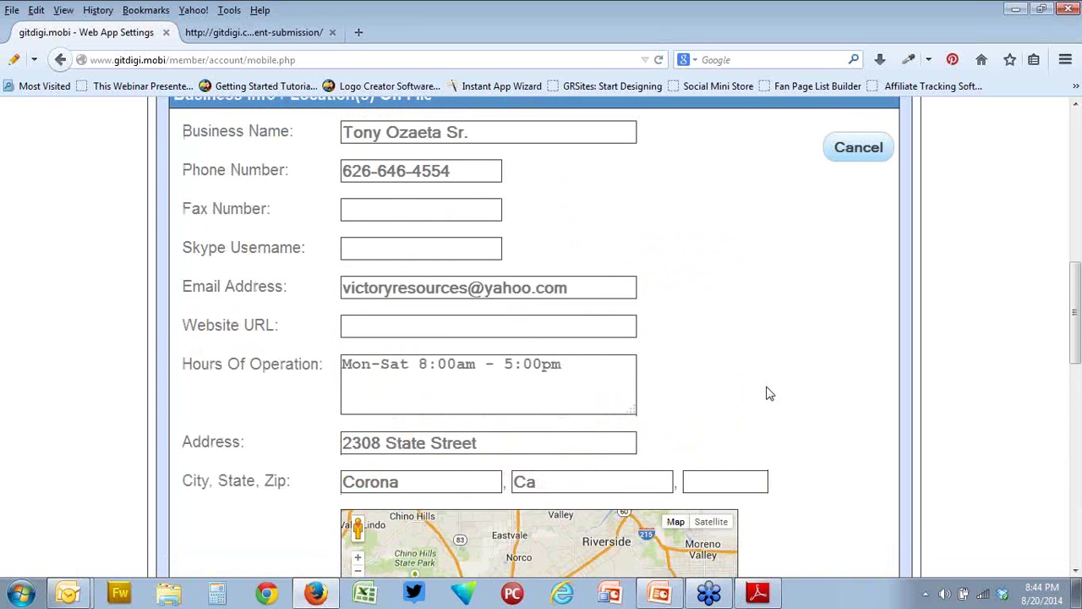
pyautogui.scroll(4, 769, 393)
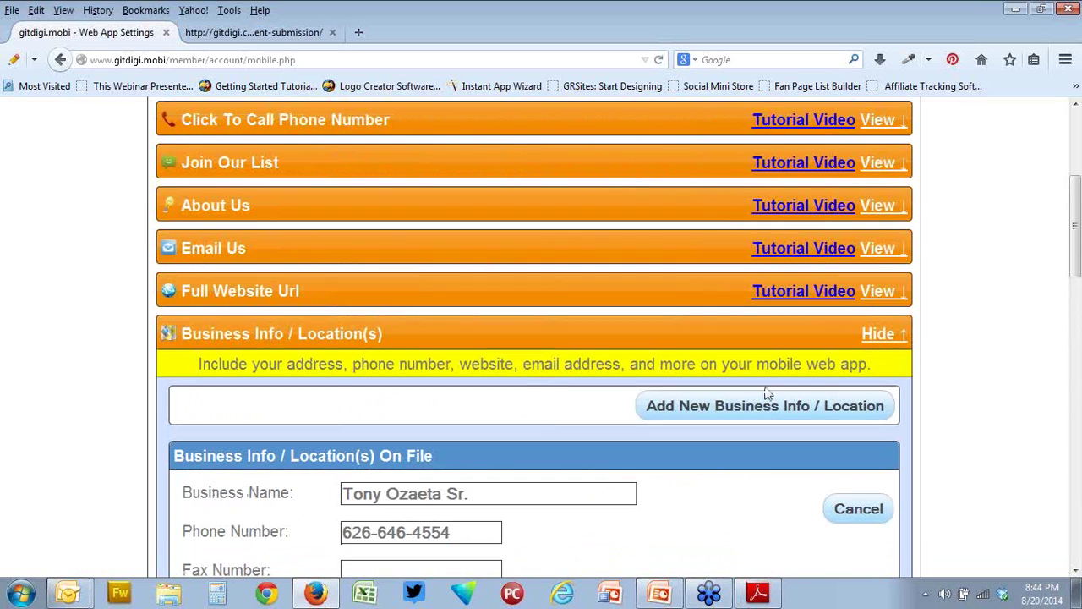
pyautogui.scroll(-2, 768, 393)
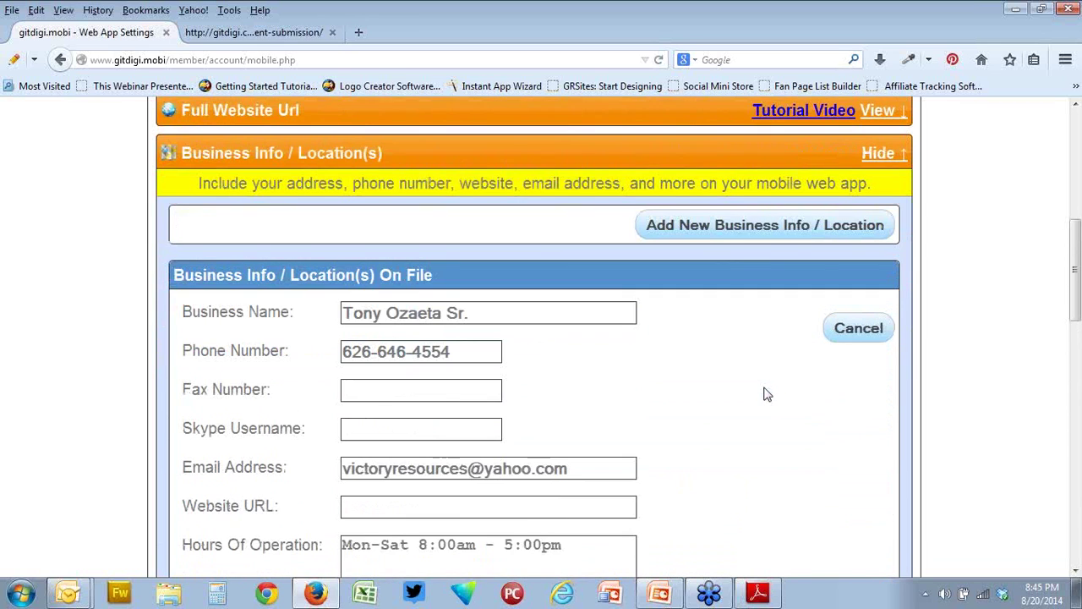
pyautogui.scroll(5, 765, 391)
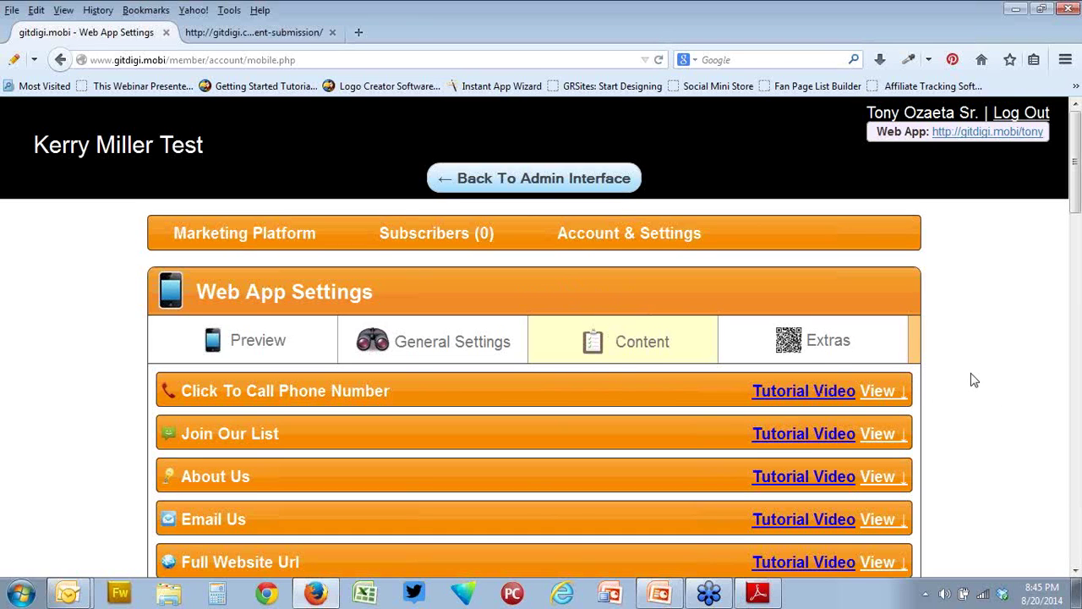
pyautogui.scroll(-4, 971, 379)
pyautogui.scroll(-8, 971, 379)
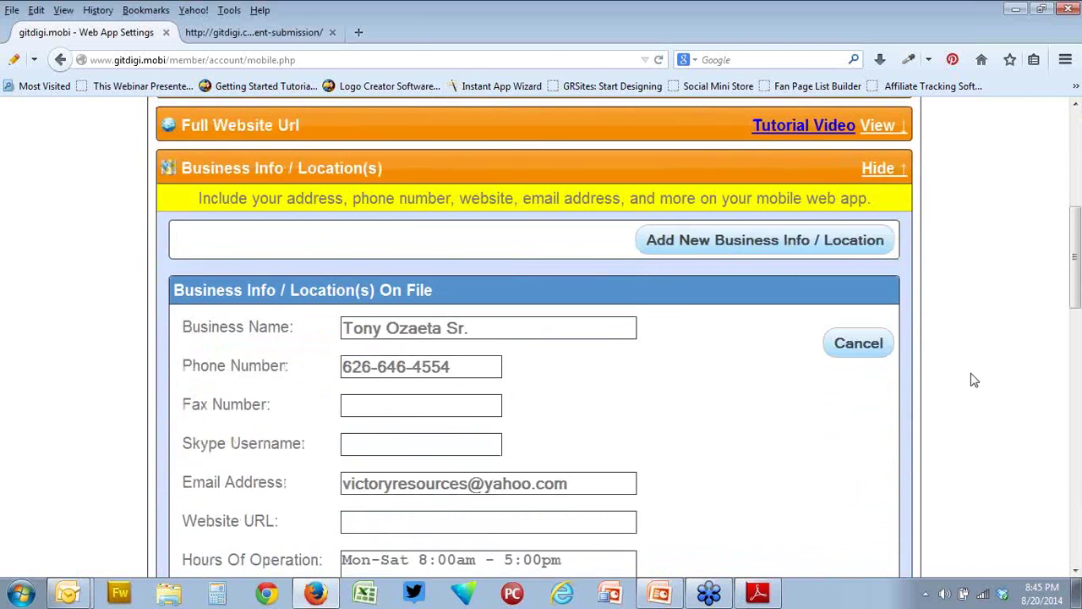
pyautogui.scroll(-1, 974, 379)
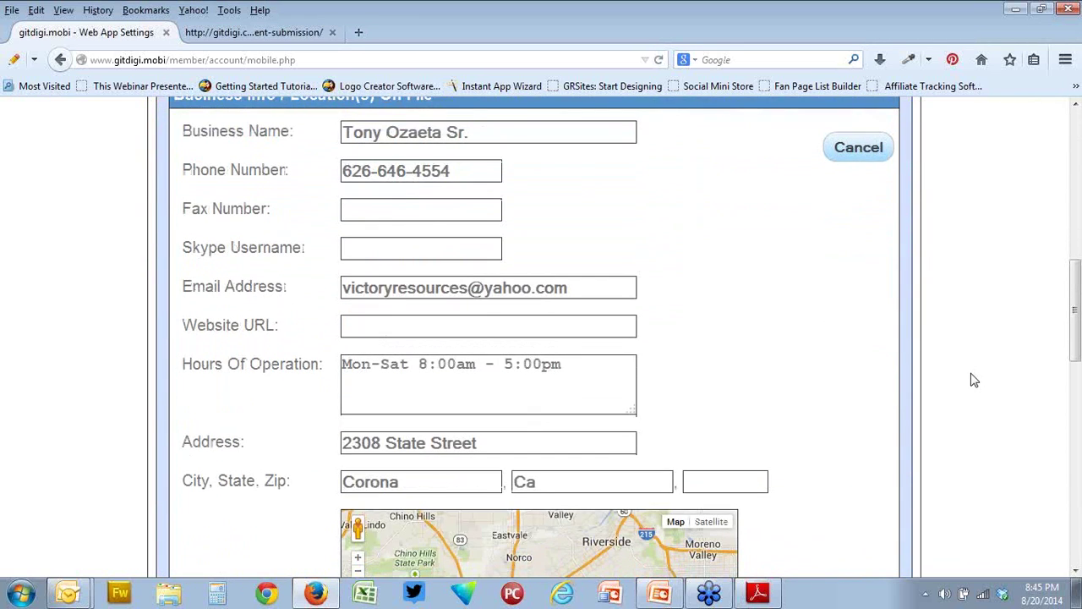
pyautogui.scroll(5, 778, 350)
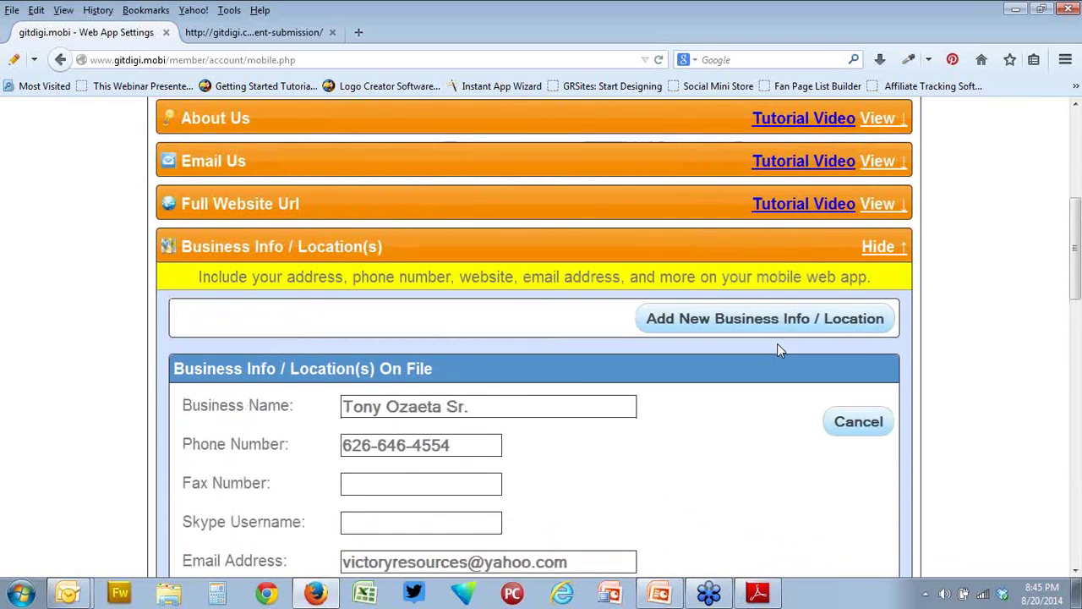
pyautogui.scroll(5, 777, 343)
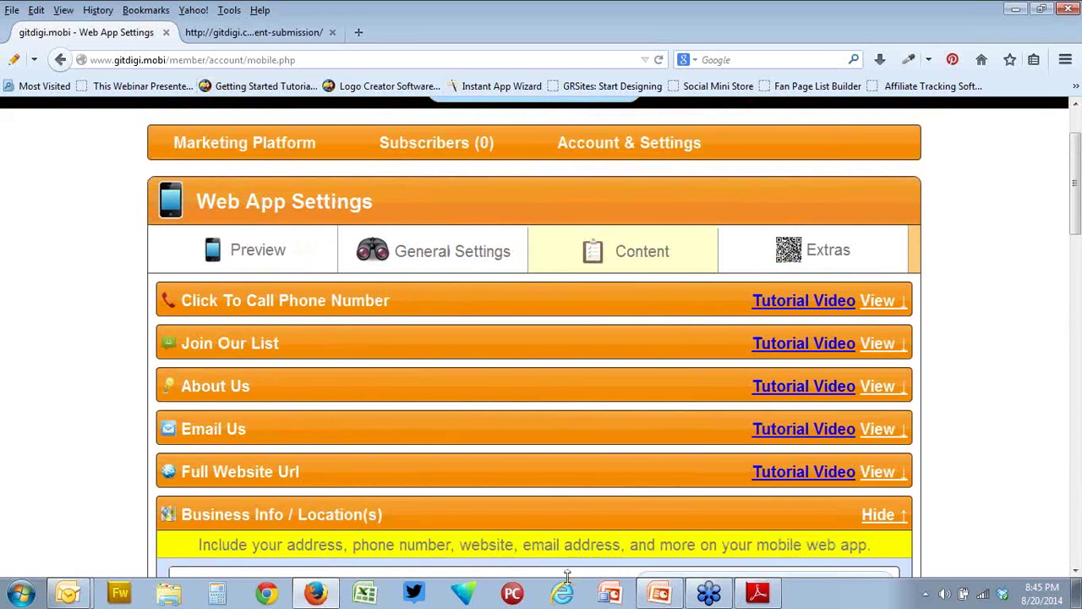
# - Follow the gitdigi.com/mailer/ir-client-submission link in Instructions for Using IR Site.pdf
pyautogui.click(758, 592)
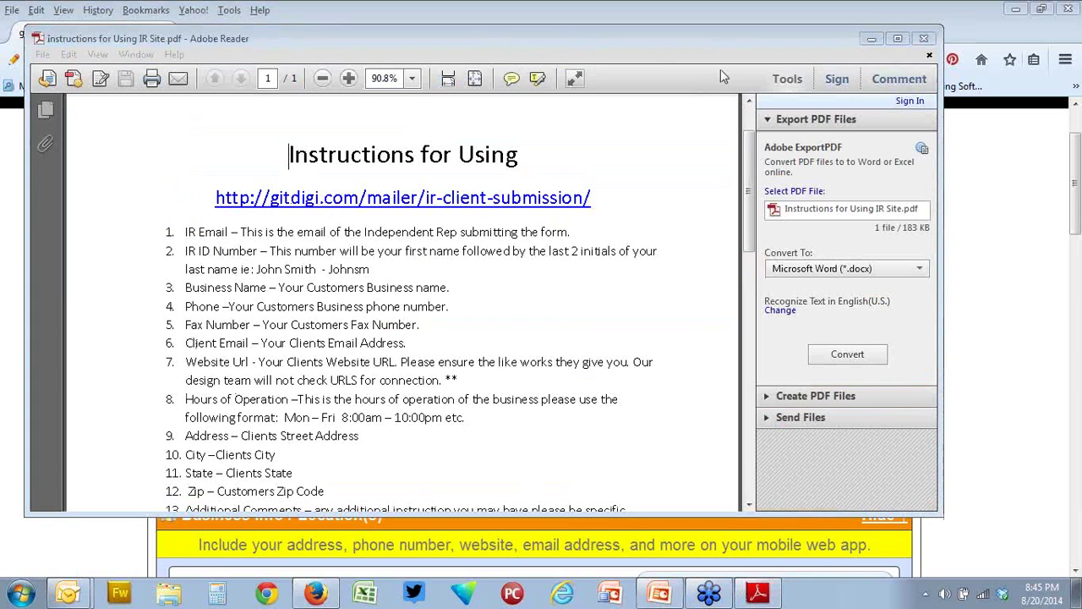
pyautogui.click(615, 208)
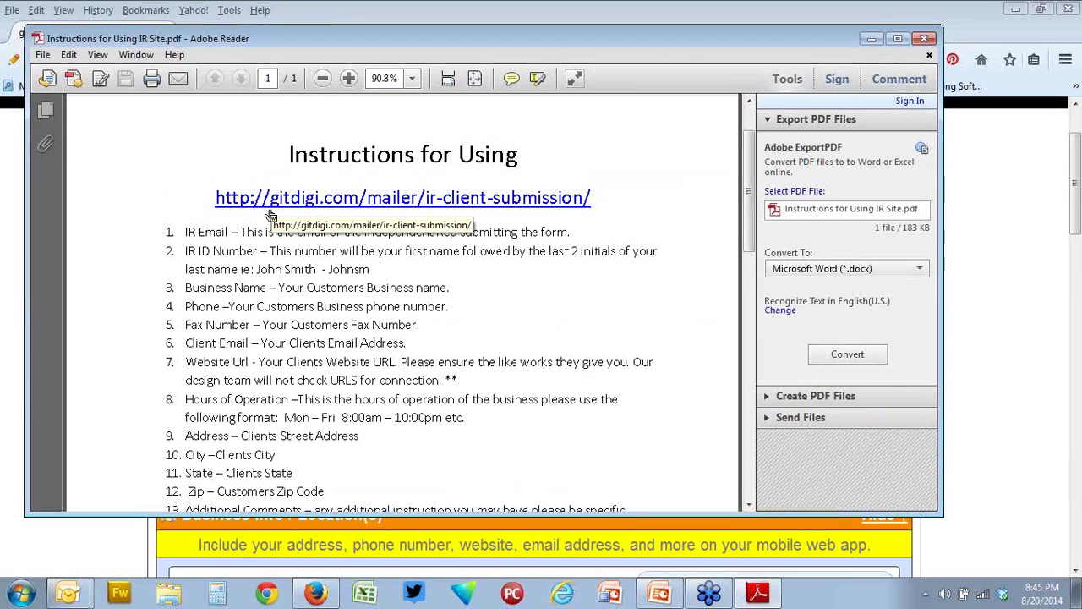
pyautogui.click(269, 214)
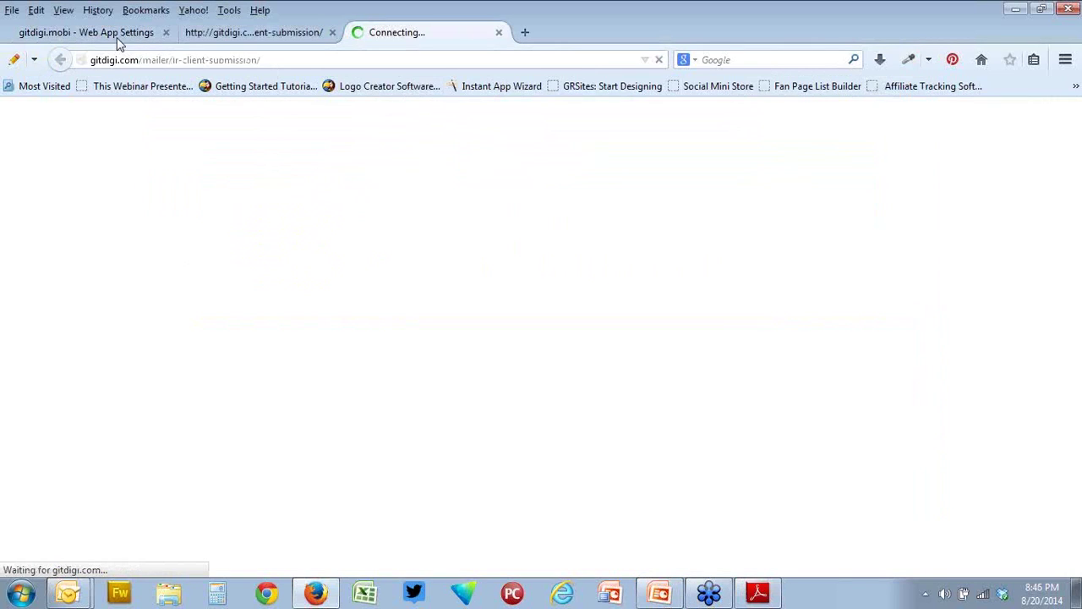
# - Close the duplicate form tab and return to the earlier IR Client Submission form
pyautogui.moveTo(287, 61); pyautogui.dragTo(85, 59)
pyautogui.rightClick(110, 64)
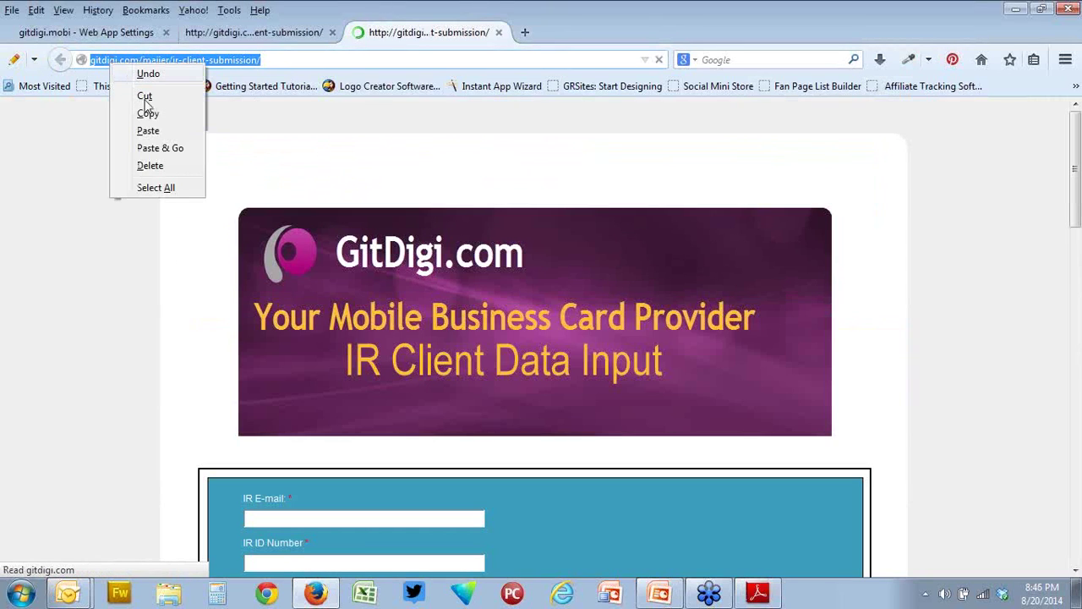
pyautogui.click(720, 262)
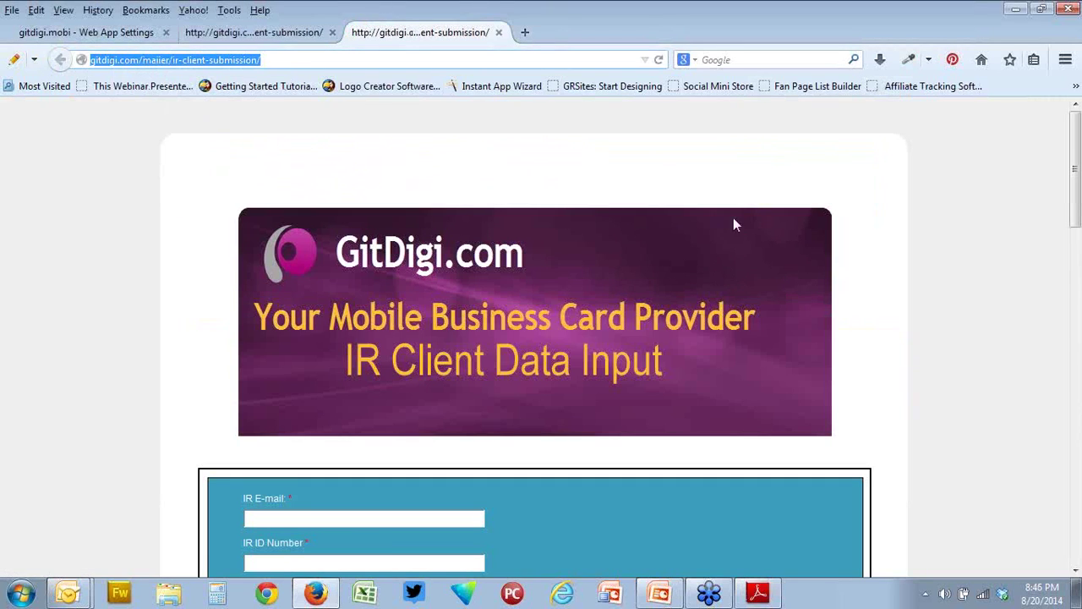
pyautogui.click(736, 246)
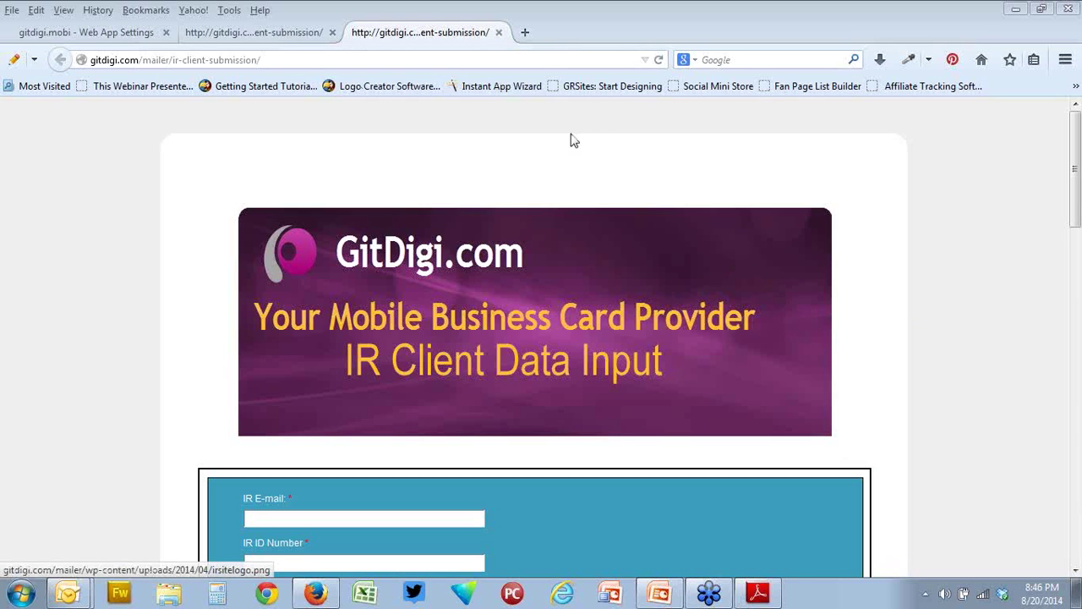
pyautogui.click(499, 32)
pyautogui.click(292, 34)
pyautogui.scroll(-10, 481, 219)
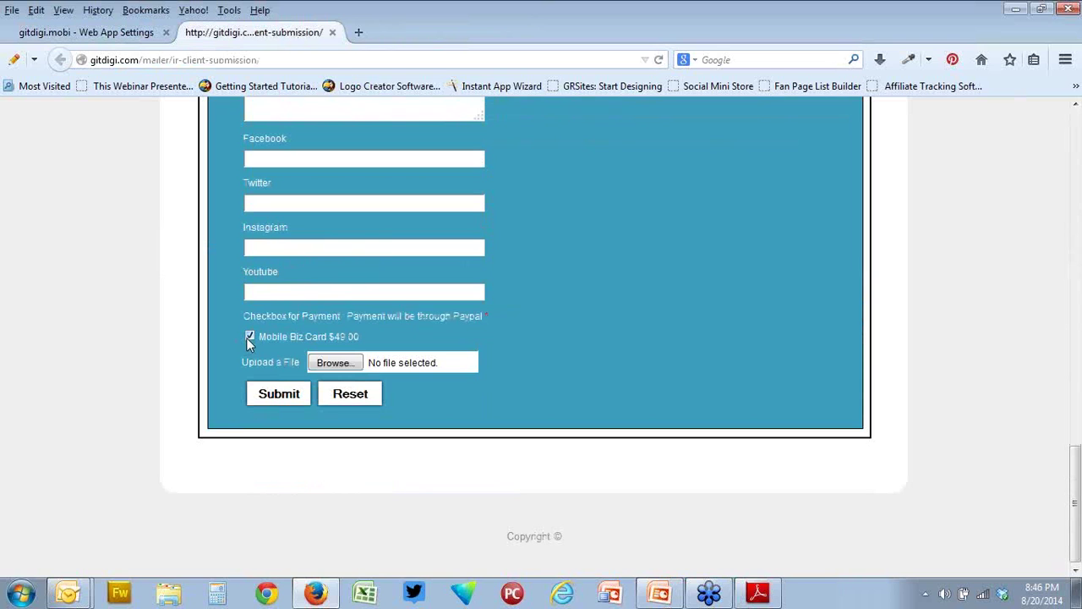
# - Attempt submission, dismiss the Business Name required alert, and enter the IR e-mail address
pyautogui.click(292, 396)
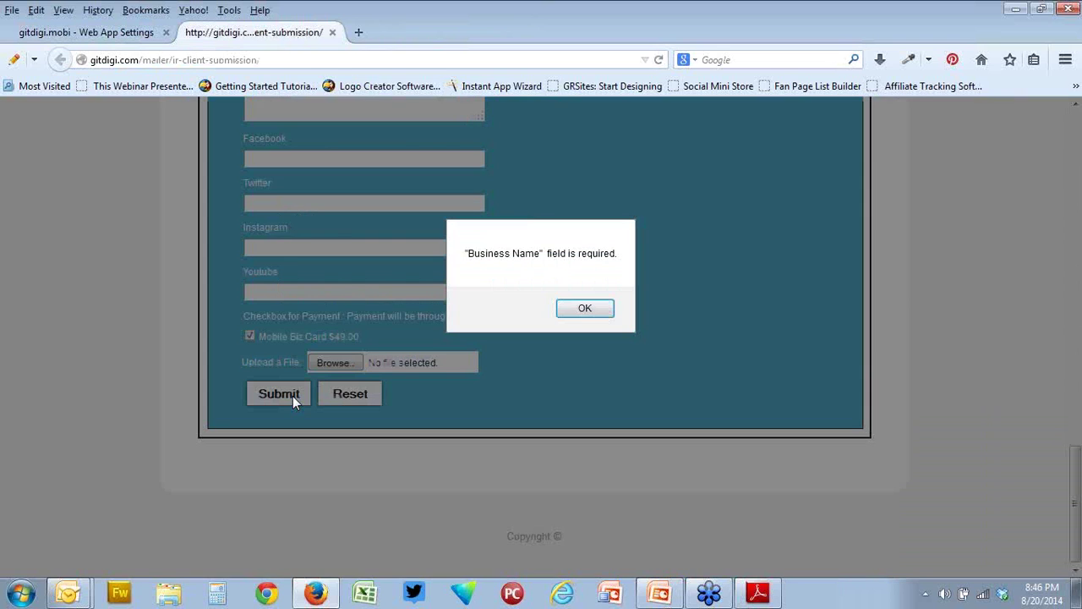
pyautogui.click(592, 308)
pyautogui.scroll(15, 490, 300)
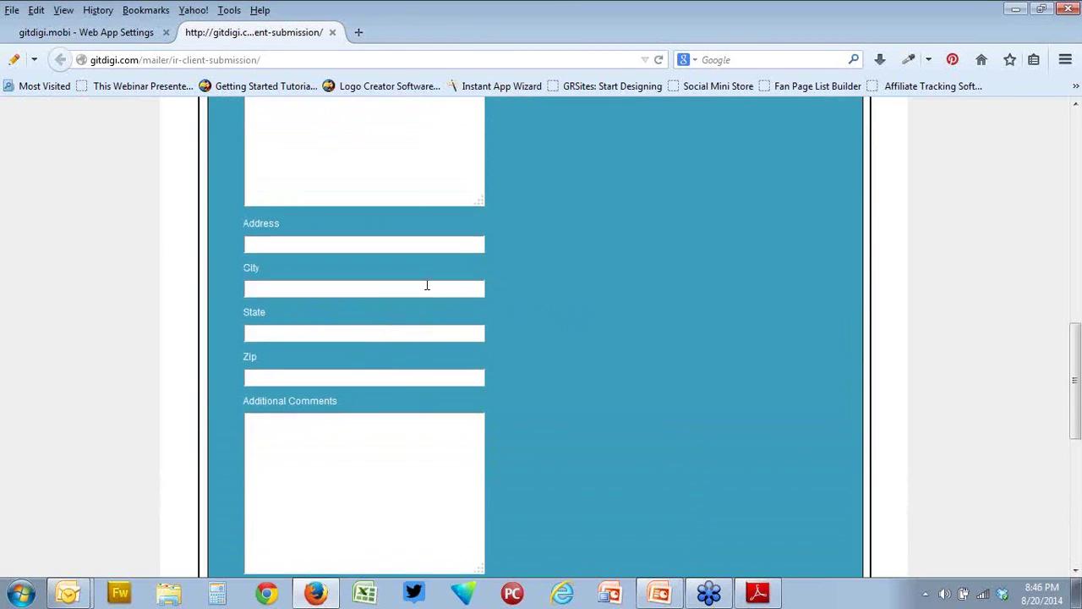
pyautogui.scroll(-4, 328, 489)
pyautogui.click(331, 286)
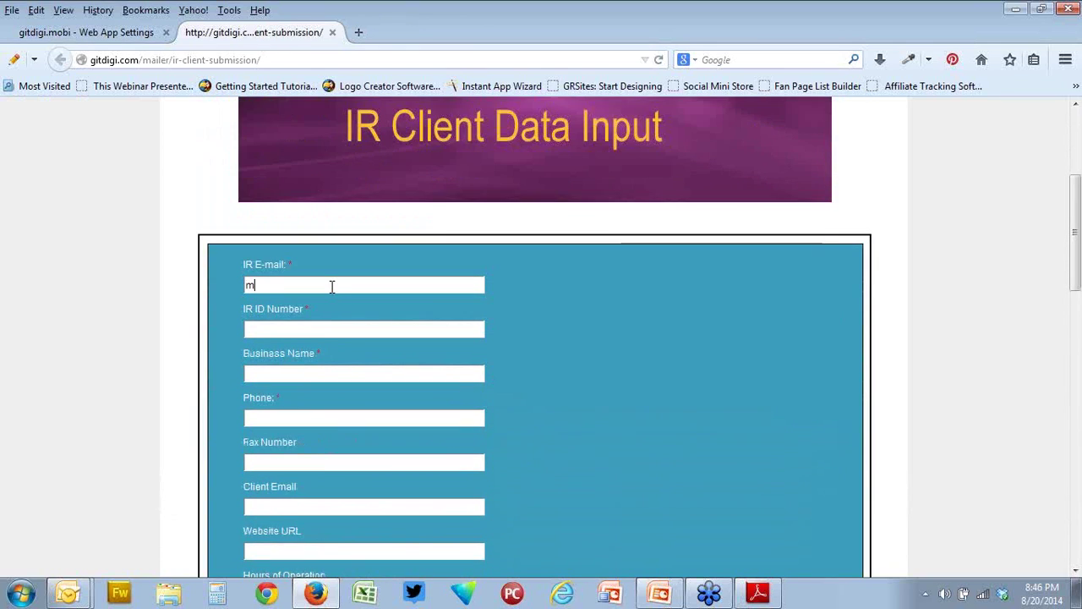
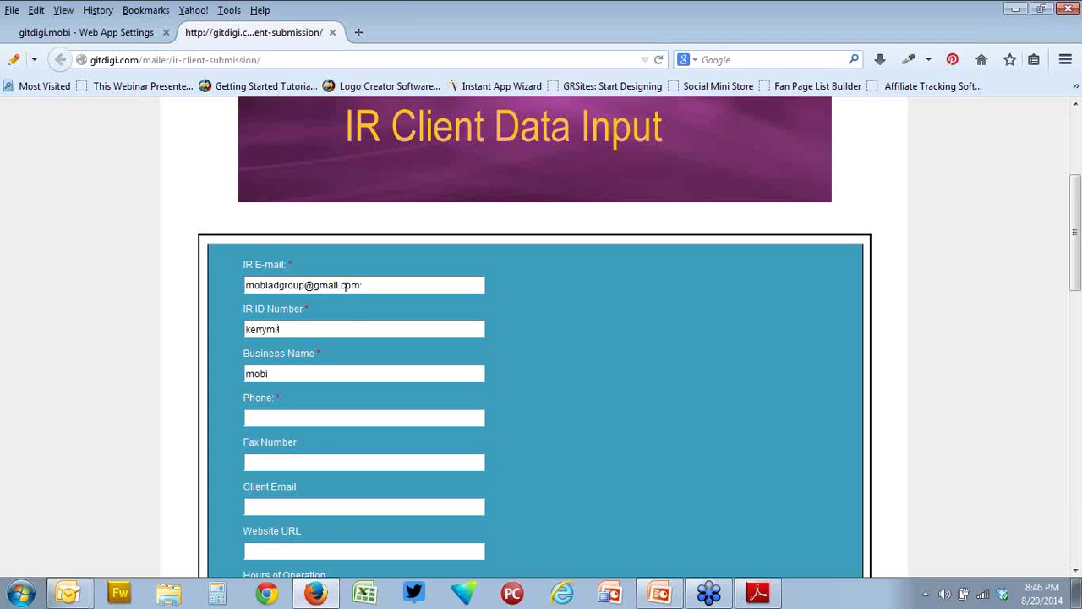
# - Enter the business phone number and submit the form for the $49.00 Mobi Biz Card
pyautogui.click(344, 416)
pyautogui.write('5555551212')
pyautogui.scroll(-12, 344, 416)
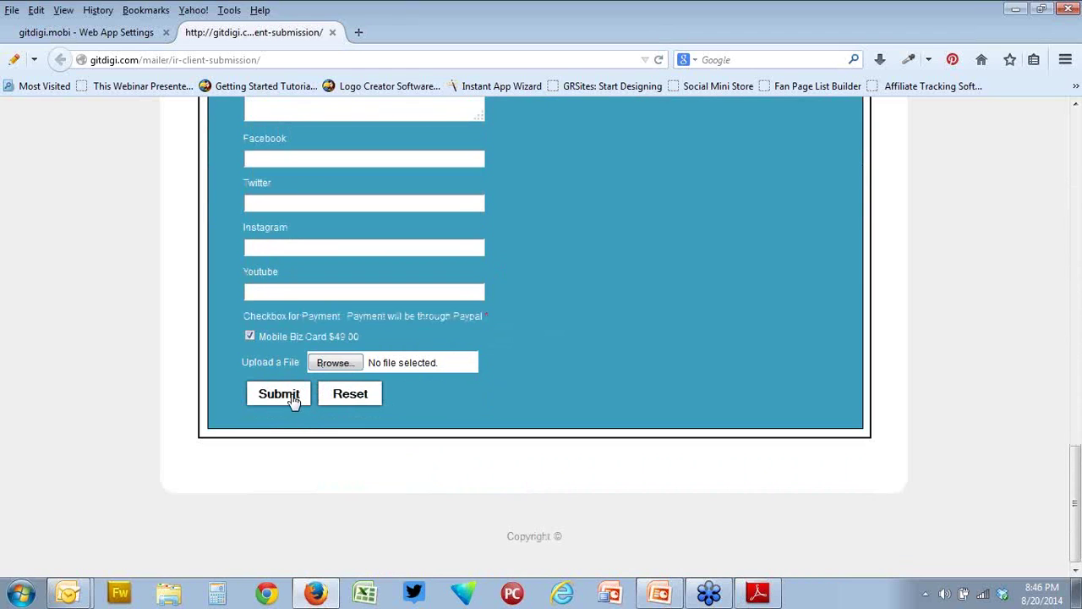
pyautogui.click(293, 401)
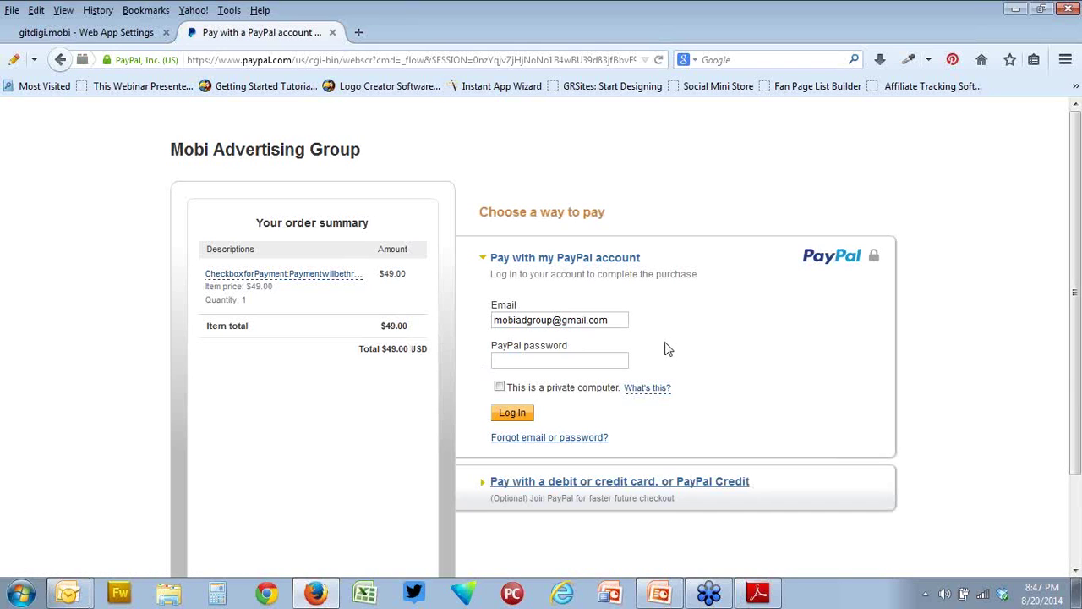
# - Scroll the PayPal checkout to review the $49.00 USD order summary
pyautogui.scroll(-2, 665, 349)
pyautogui.scroll(2, 665, 349)
# - Open the sample IR submission email from the taskbar, then close it
pyautogui.moveTo(68, 596)
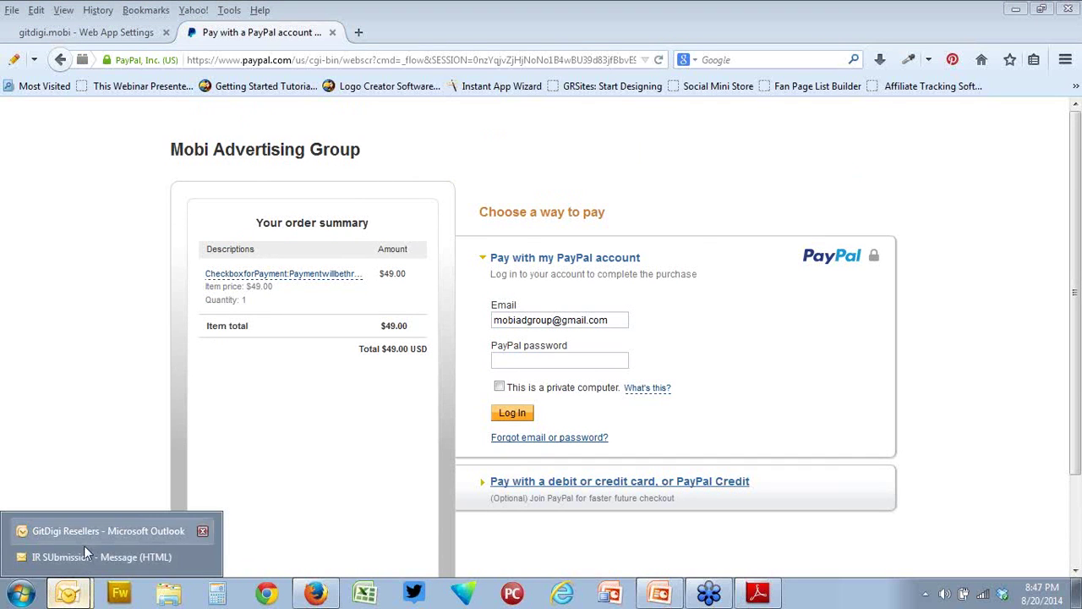
pyautogui.click(82, 554)
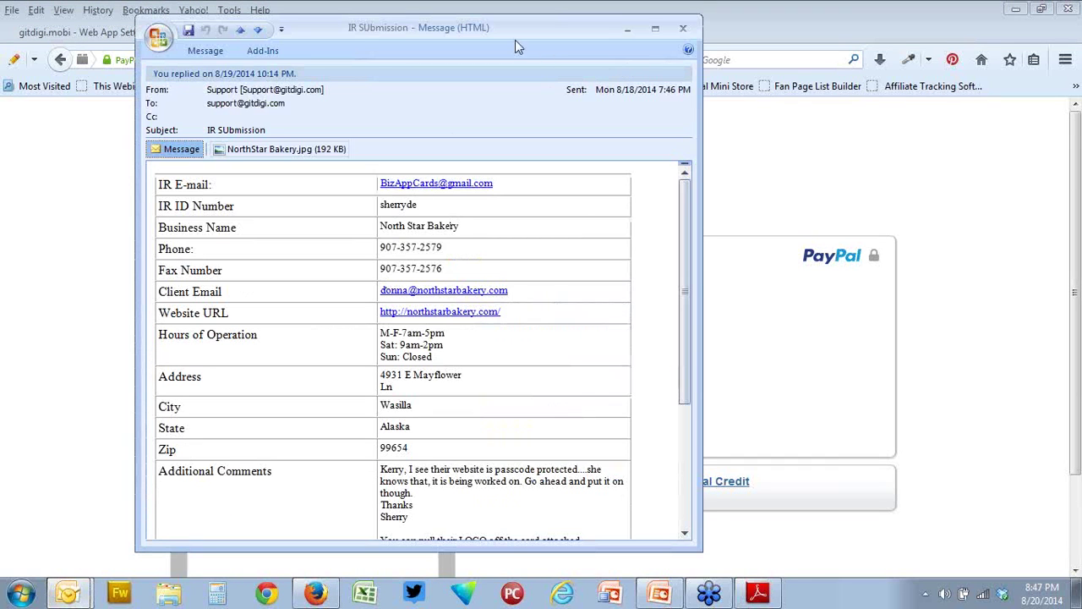
pyautogui.click(682, 27)
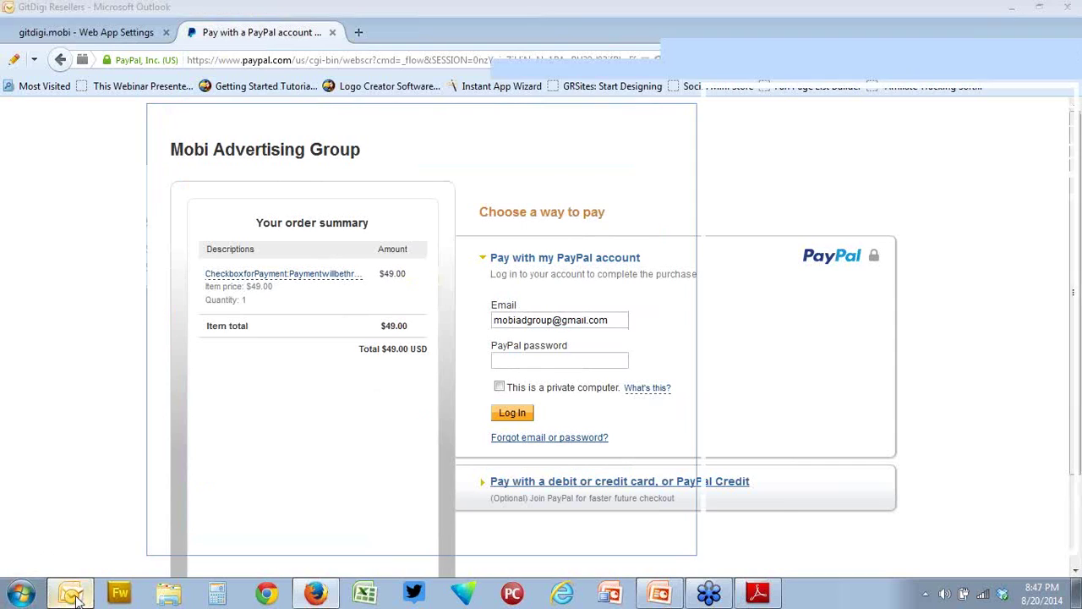
# - Read the Payment information and Payment received emails, then close Outlook and the PayPal tab
pyautogui.click(78, 558)
pyautogui.click(281, 229)
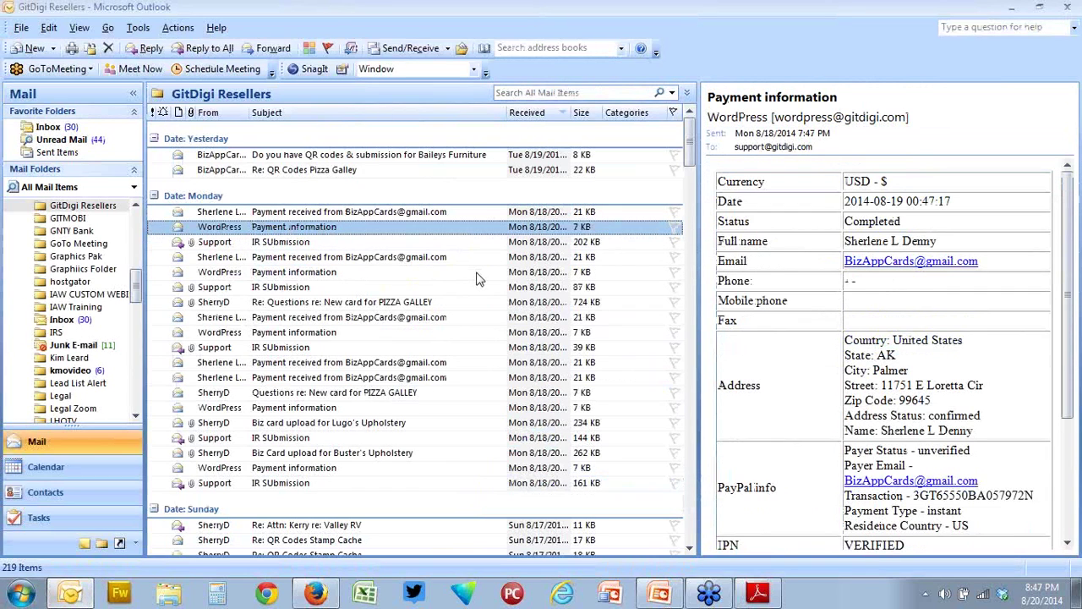
pyautogui.scroll(-4, 723, 369)
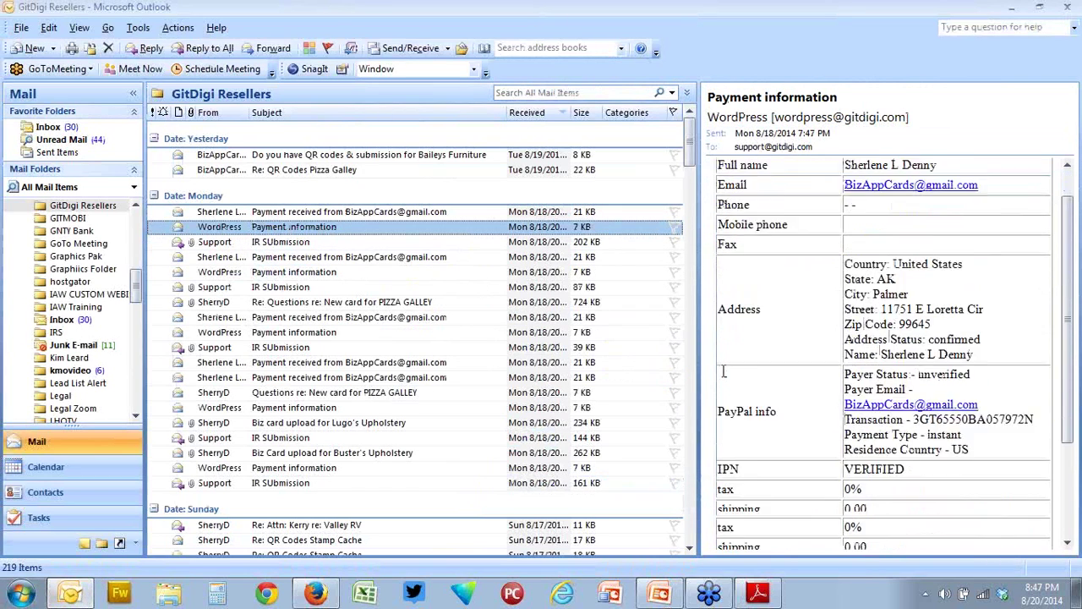
pyautogui.scroll(3, 723, 372)
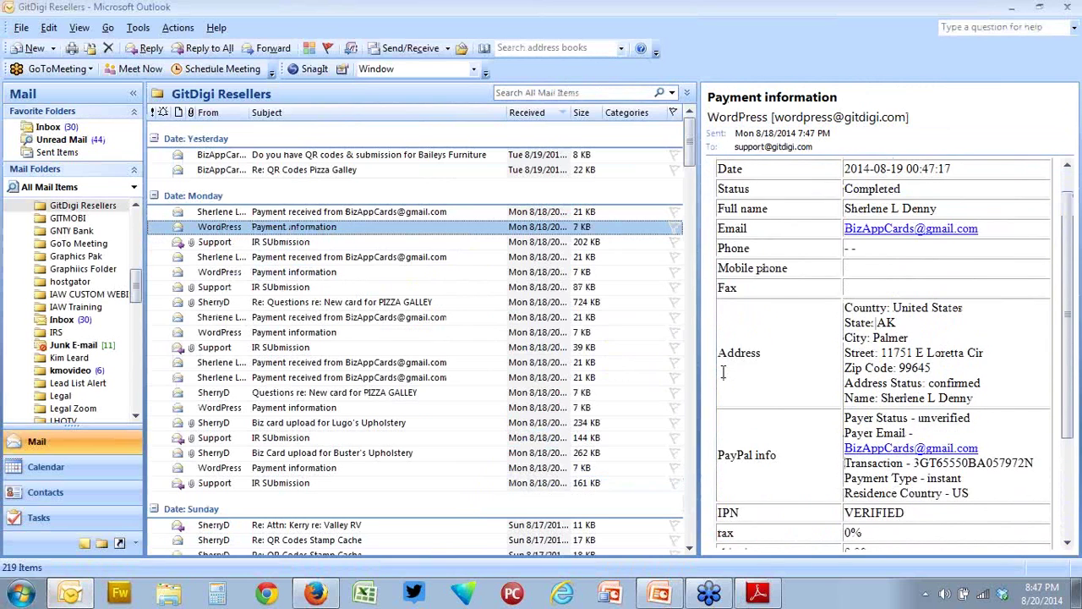
pyautogui.scroll(1, 722, 372)
pyautogui.click(356, 213)
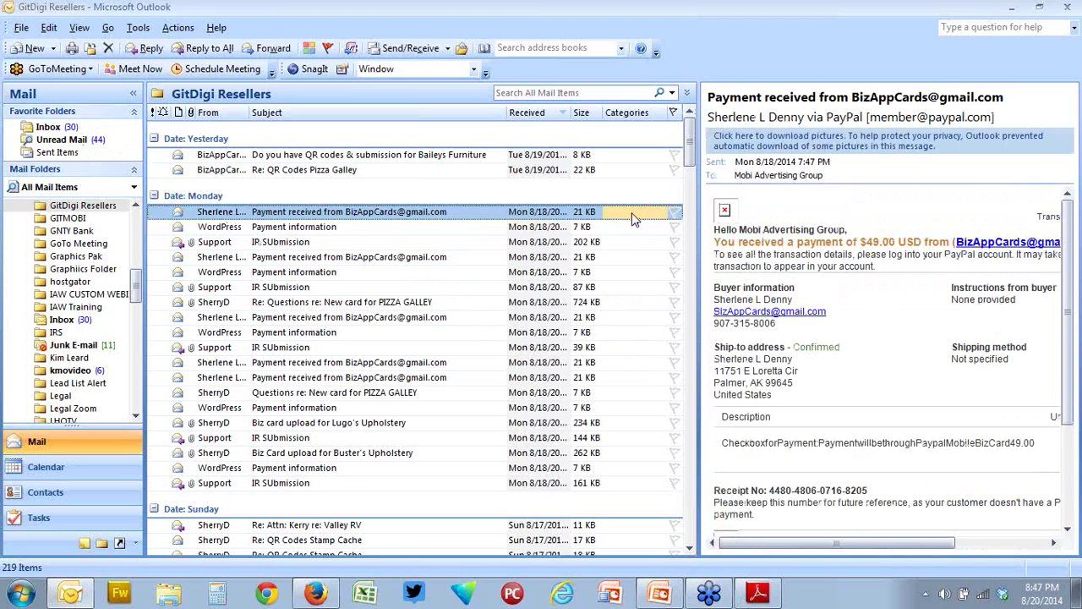
pyautogui.click(1069, 12)
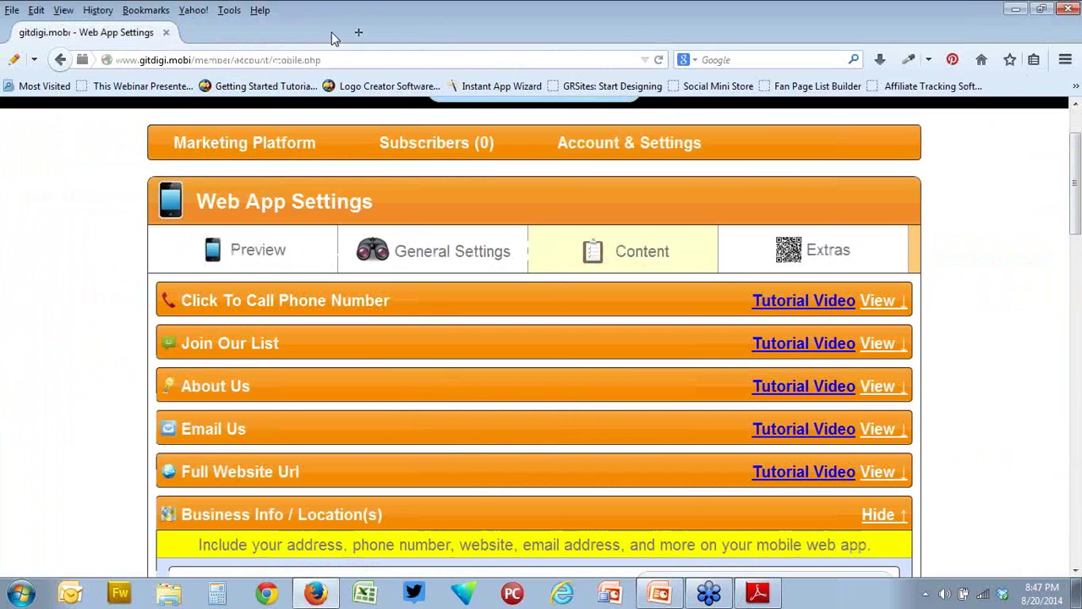
pyautogui.click(332, 32)
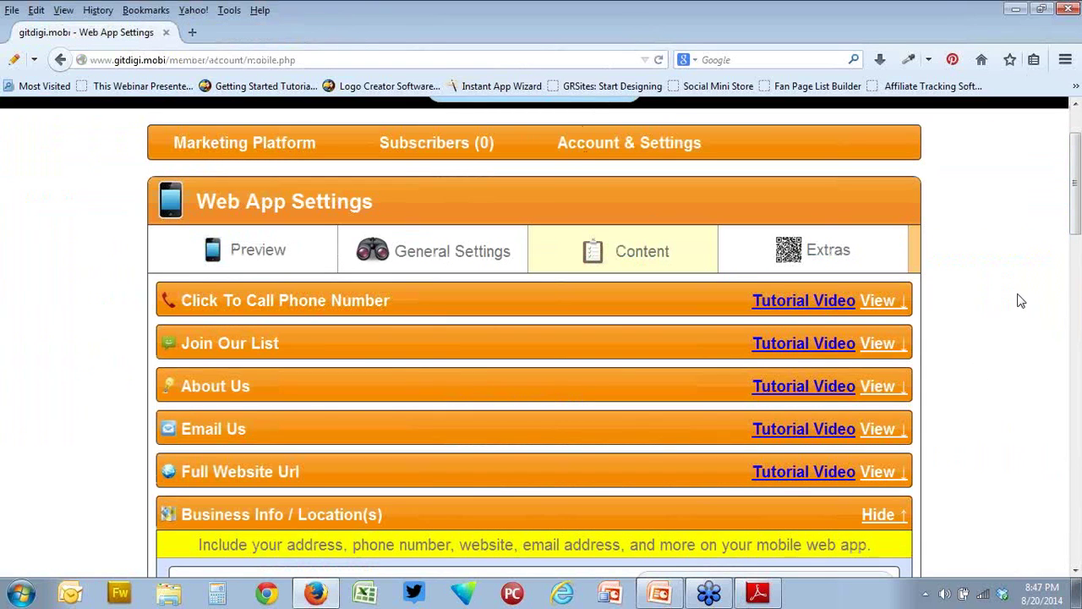